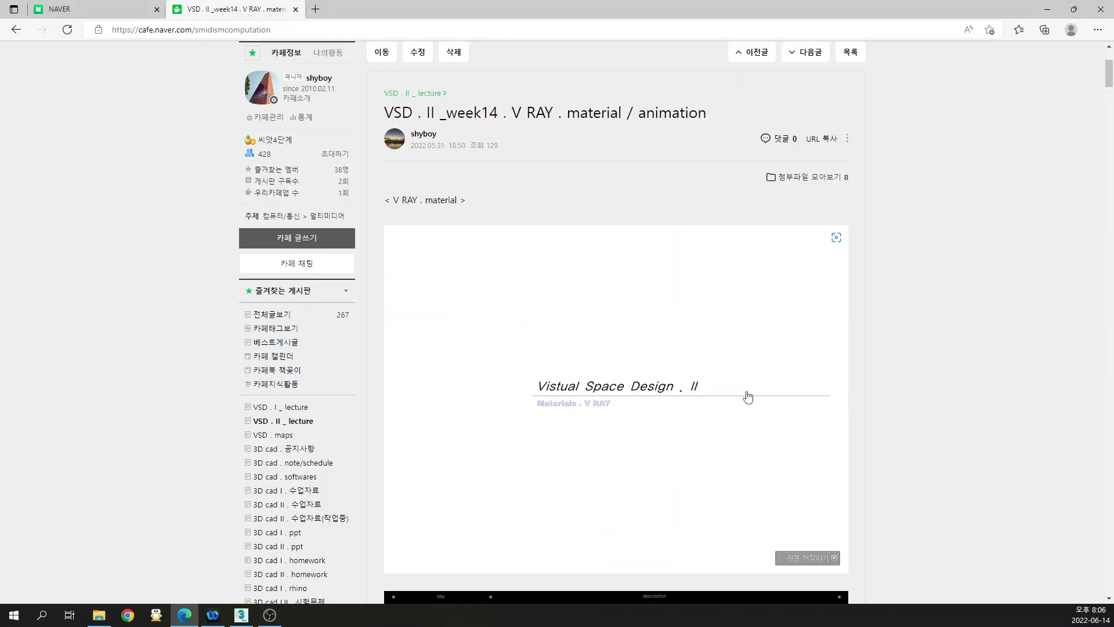
Read through the V-Ray Materials lecture slides 02 to 05 covering the metal, glass, ceramic, plastic and rubber presets and the custom settings
{"action": "scroll", "coordinate": [507, 300], "scroll_direction": "down", "scroll_amount": 7}
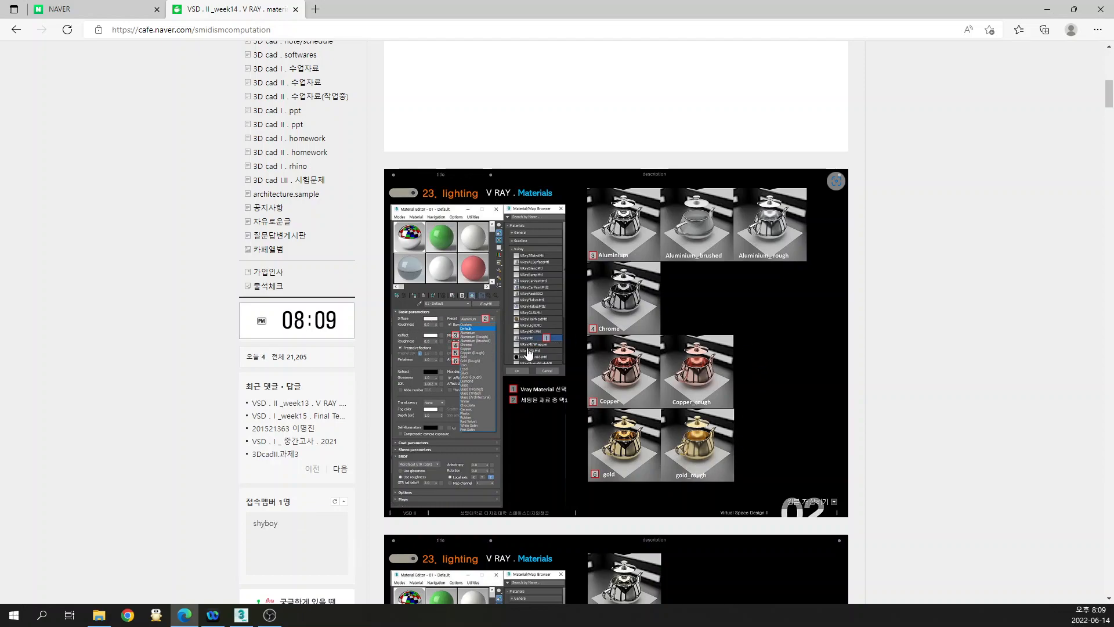
{"action": "scroll", "coordinate": [528, 354], "scroll_direction": "down", "scroll_amount": 6}
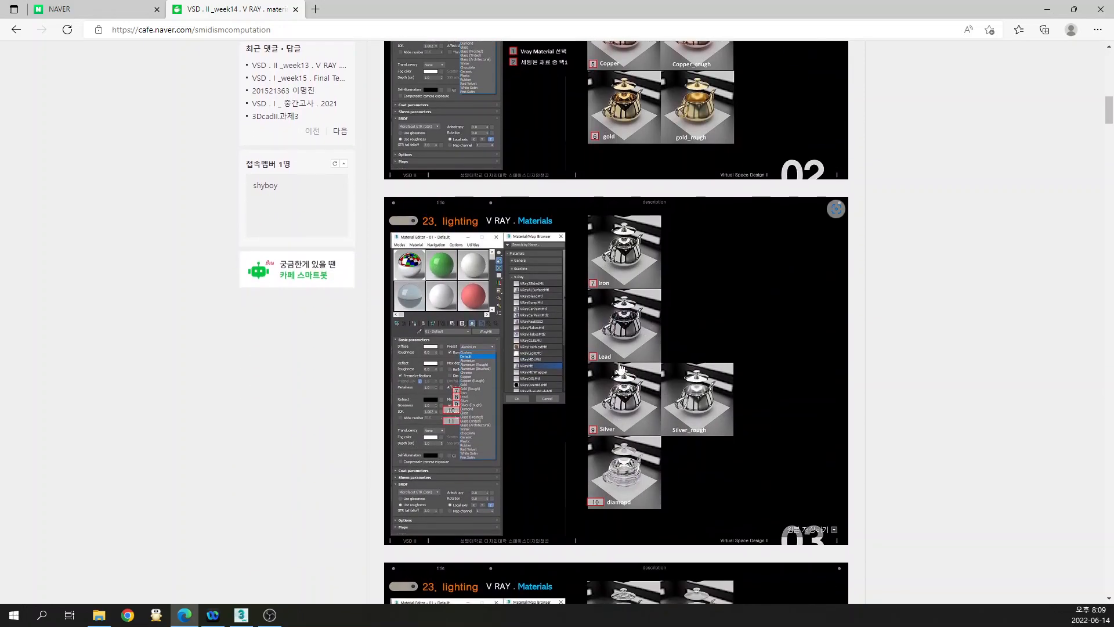
{"action": "scroll", "coordinate": [637, 376], "scroll_direction": "down", "scroll_amount": 2}
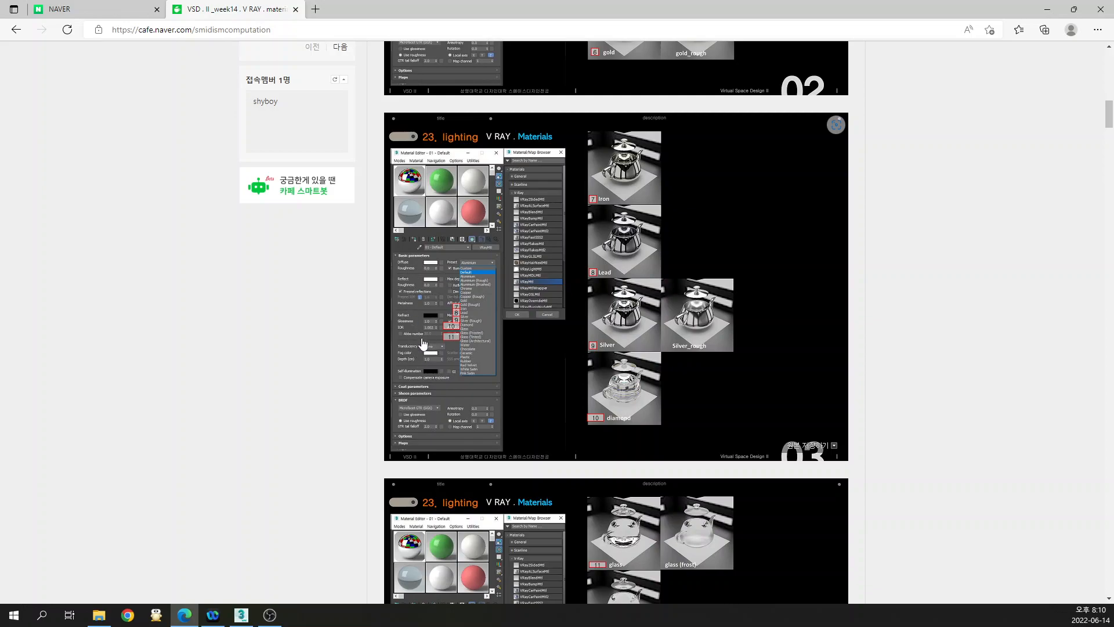
{"action": "scroll", "coordinate": [424, 344], "scroll_direction": "down", "scroll_amount": 5}
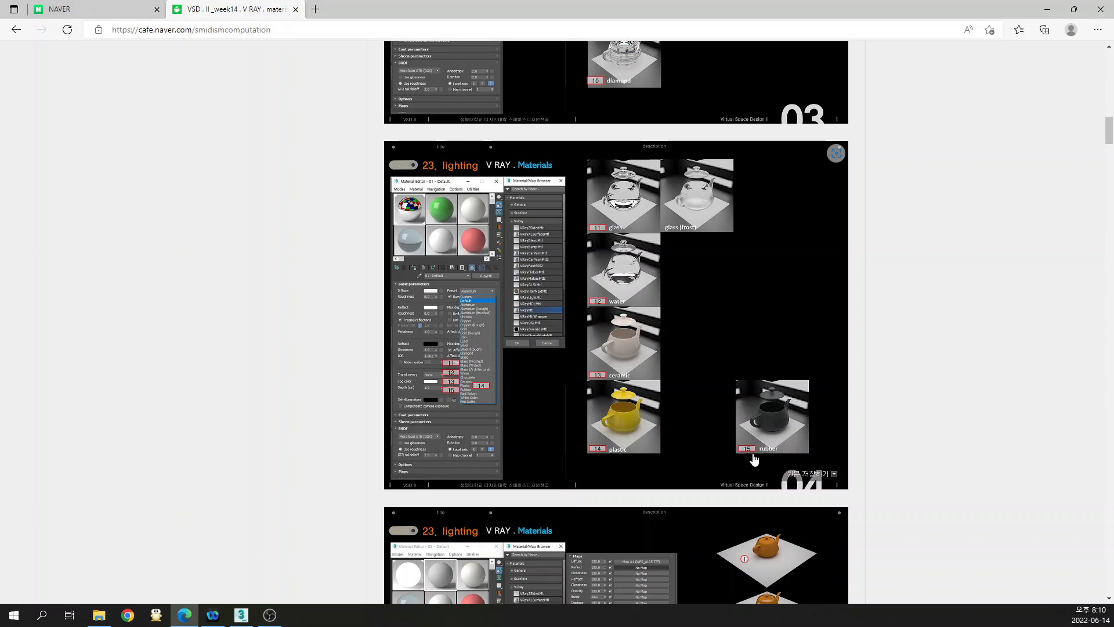
{"action": "scroll", "coordinate": [682, 407], "scroll_direction": "down", "scroll_amount": 2}
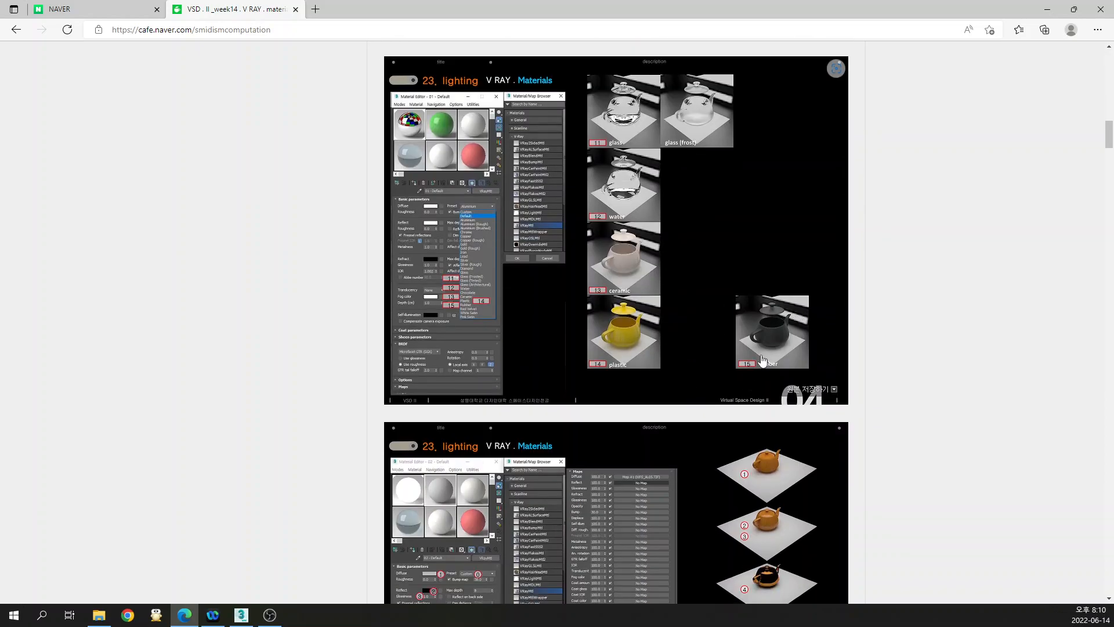
{"action": "scroll", "coordinate": [763, 360], "scroll_direction": "down", "scroll_amount": 1}
{"action": "scroll", "coordinate": [760, 353], "scroll_direction": "down", "scroll_amount": 3}
{"action": "scroll", "coordinate": [759, 354], "scroll_direction": "up", "scroll_amount": 4}
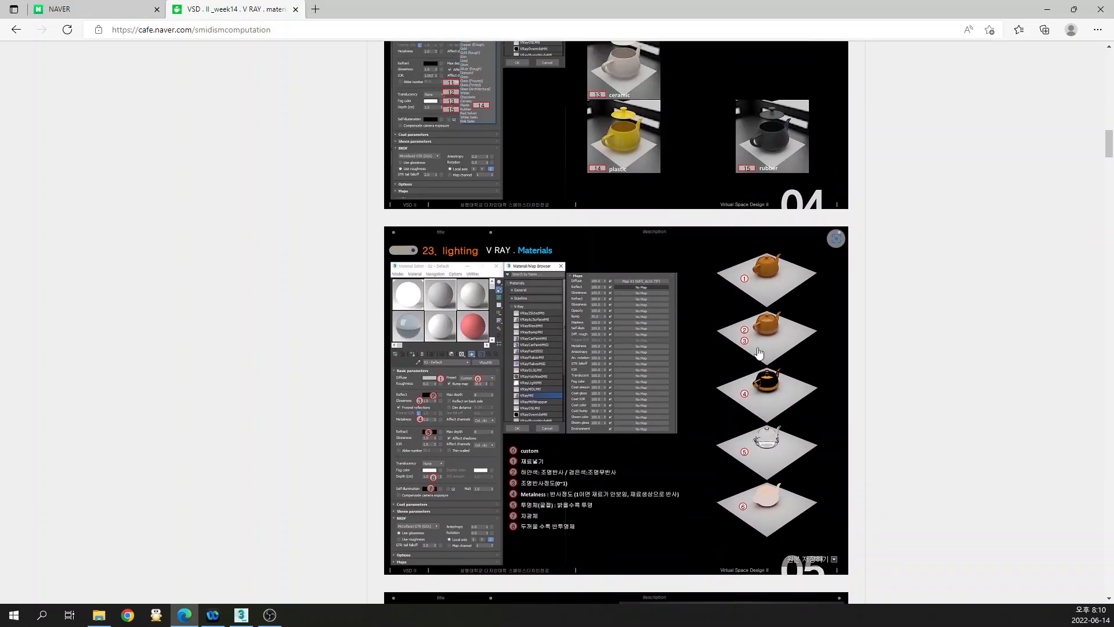
{"action": "scroll", "coordinate": [759, 354], "scroll_direction": "down", "scroll_amount": 3}
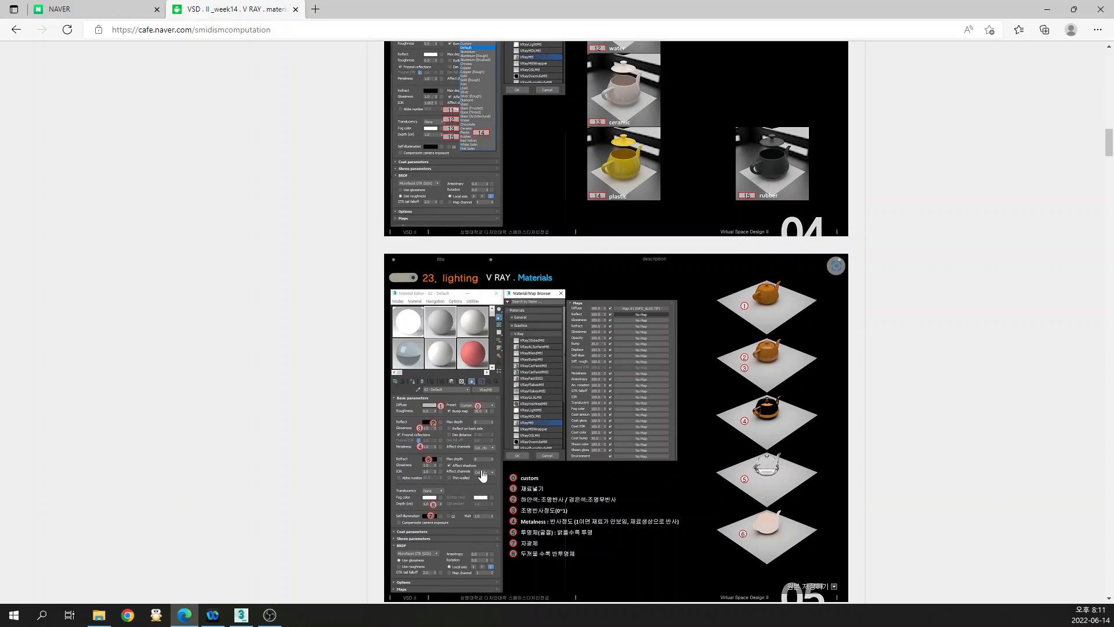
Examine an enlarged view of slide 05 for the numbered custom VRayMtl parameters and their teapot examples, and close it
{"action": "left_click", "coordinate": [577, 479]}
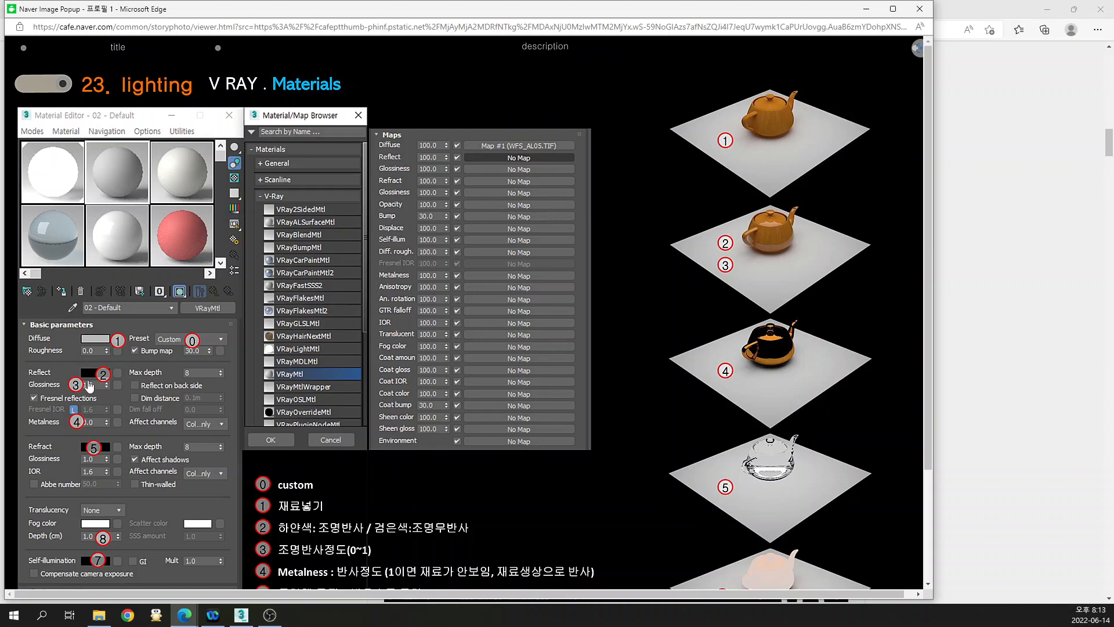
{"action": "scroll", "coordinate": [255, 364], "scroll_direction": "down", "scroll_amount": 1}
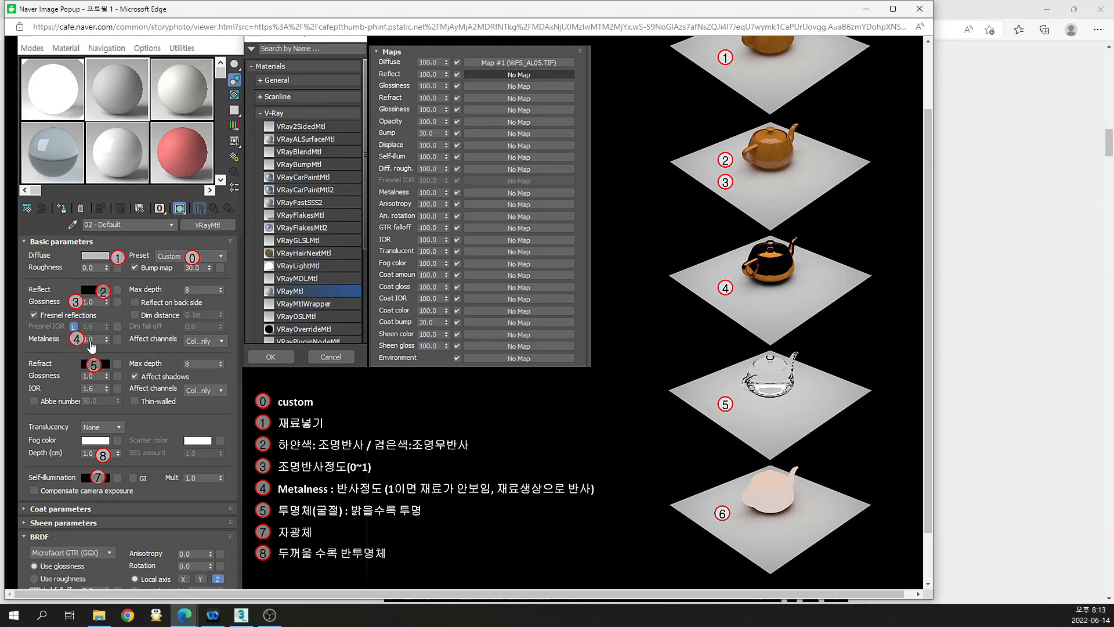
{"action": "scroll", "coordinate": [803, 320], "scroll_direction": "up", "scroll_amount": 2}
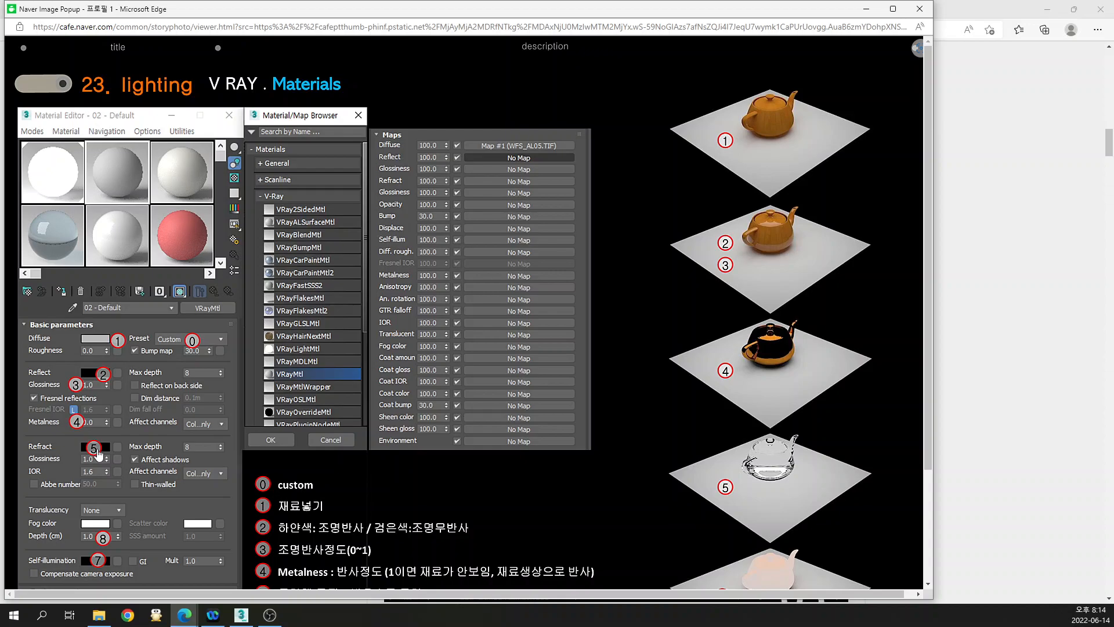
{"action": "scroll", "coordinate": [98, 454], "scroll_direction": "down", "scroll_amount": 3}
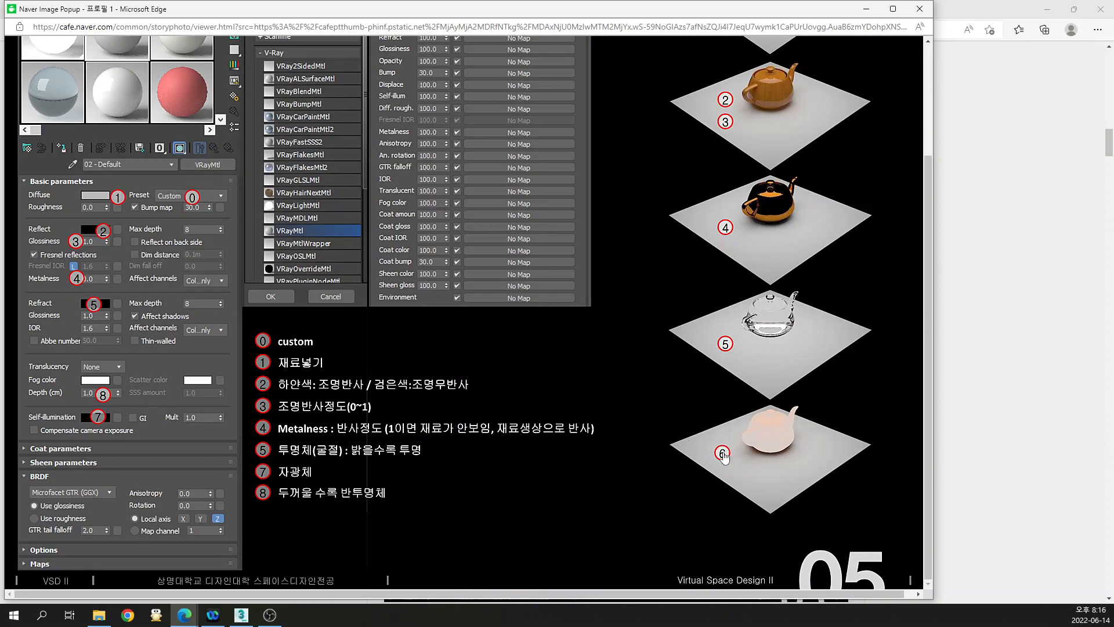
{"action": "left_click", "coordinate": [645, 386]}
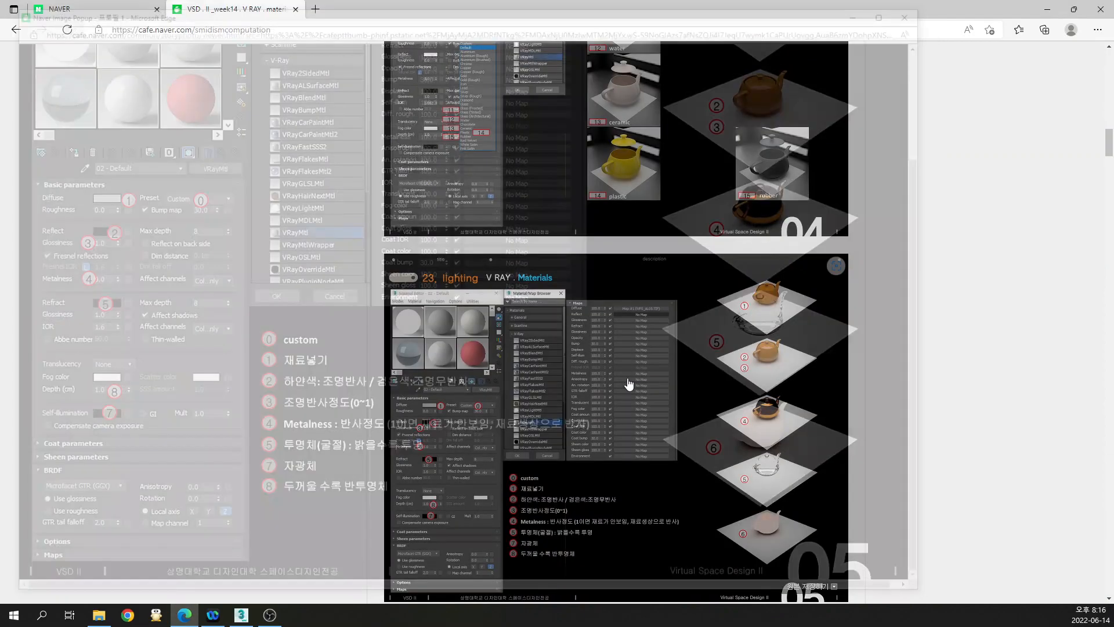
Examine an enlarged view of slide 06 comparing Standard Material with V-Ray Material on the pyramids and teapots, and close it
{"action": "scroll", "coordinate": [553, 417], "scroll_direction": "down", "scroll_amount": 3}
{"action": "scroll", "coordinate": [552, 418], "scroll_direction": "down", "scroll_amount": 4}
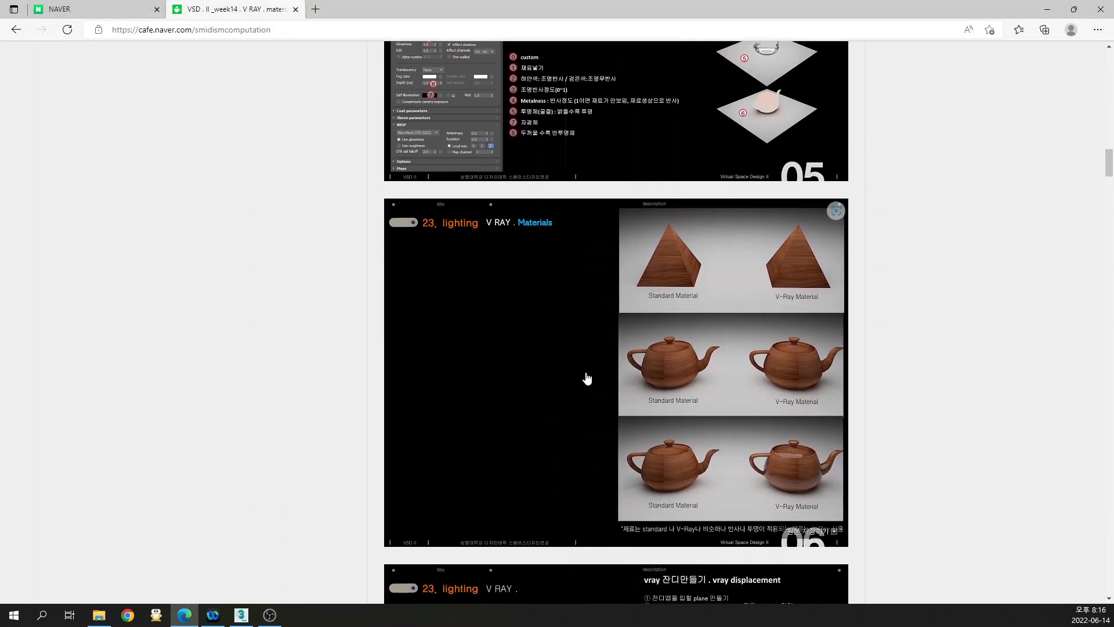
{"action": "left_click", "coordinate": [664, 338]}
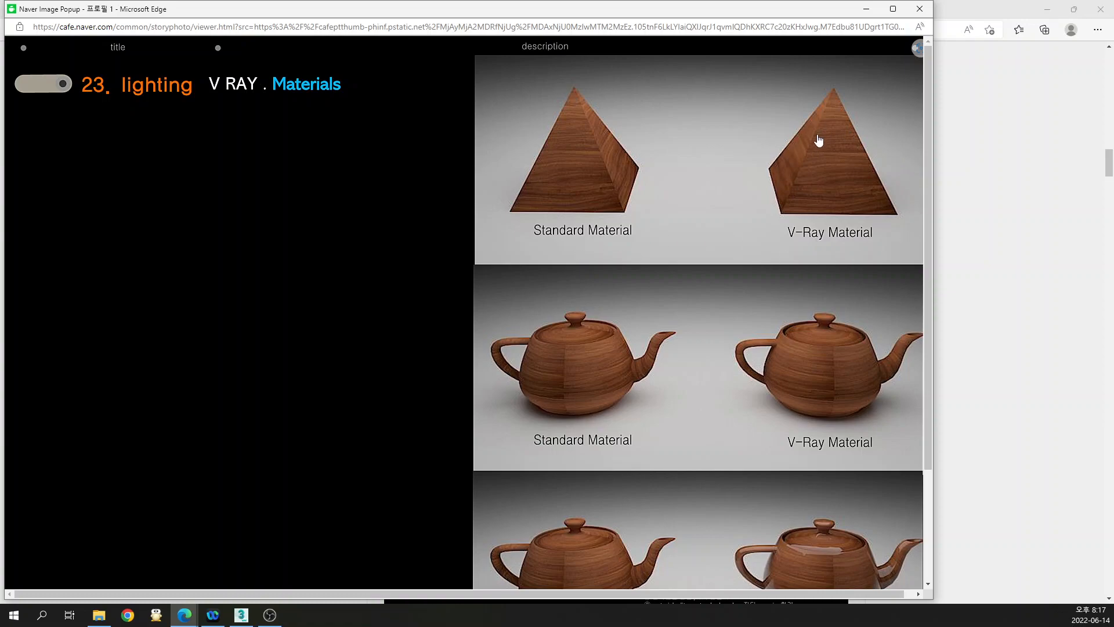
{"action": "scroll", "coordinate": [810, 148], "scroll_direction": "down", "scroll_amount": 3}
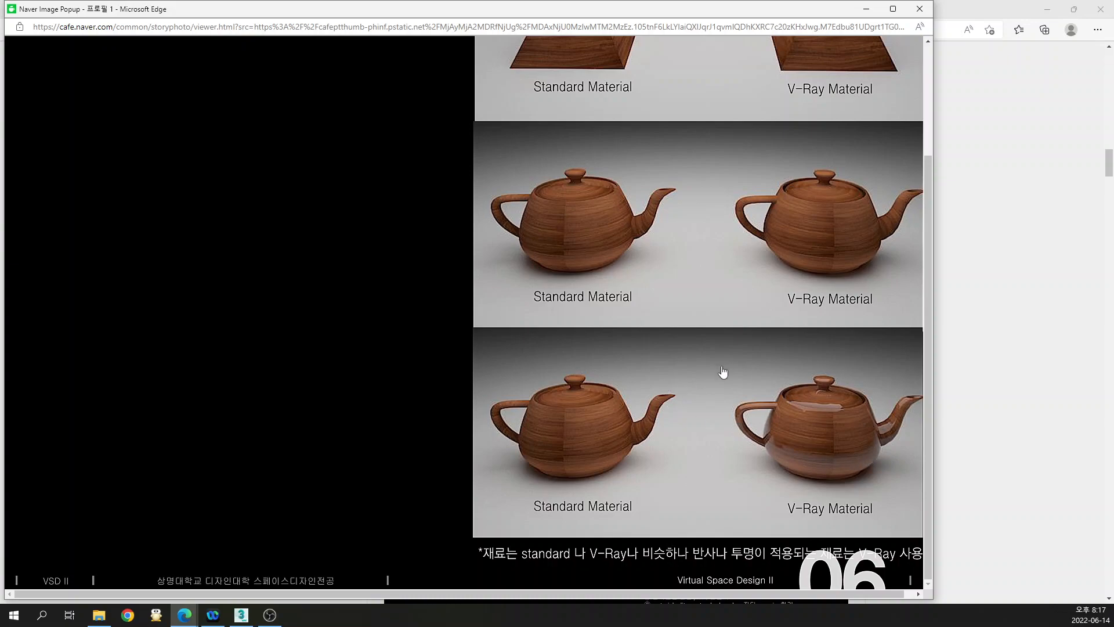
{"action": "left_click", "coordinate": [637, 399]}
Look over the V-Ray displacement slide and switch to 3ds Max
{"action": "scroll", "coordinate": [636, 397], "scroll_direction": "down", "scroll_amount": 4}
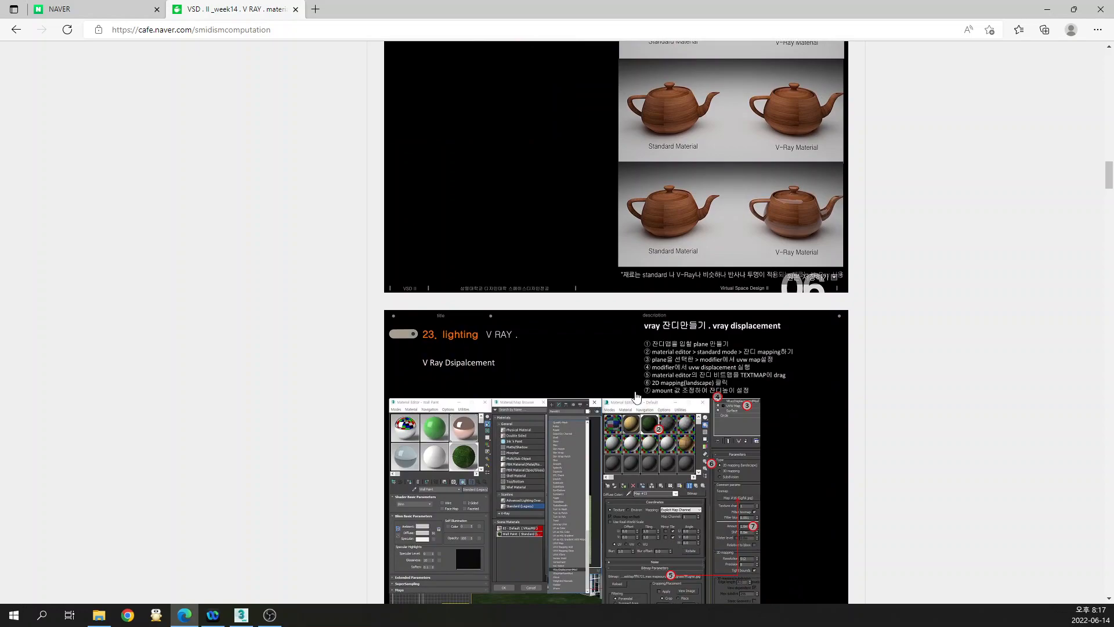
{"action": "scroll", "coordinate": [637, 398], "scroll_direction": "down", "scroll_amount": 1}
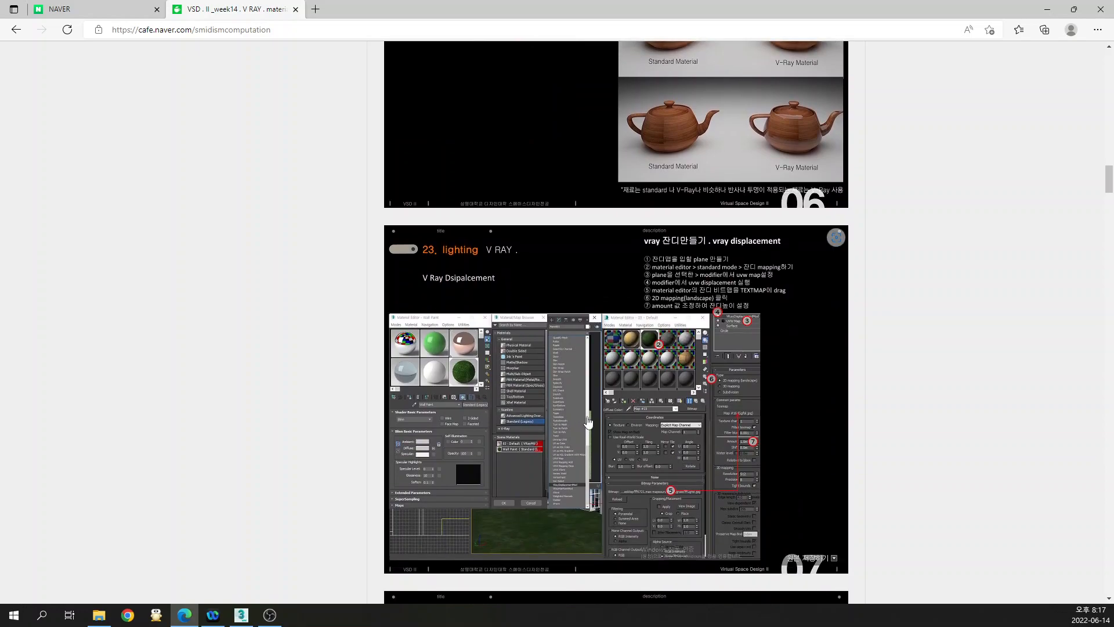
{"action": "scroll", "coordinate": [587, 422], "scroll_direction": "up", "scroll_amount": 4}
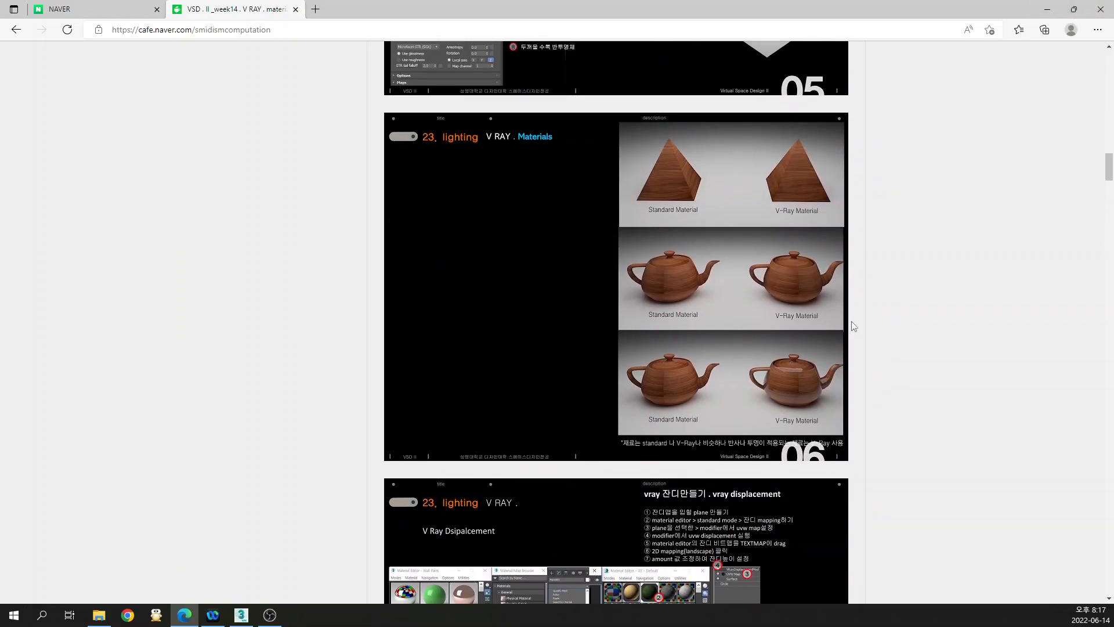
{"action": "scroll", "coordinate": [852, 325], "scroll_direction": "up", "scroll_amount": 9}
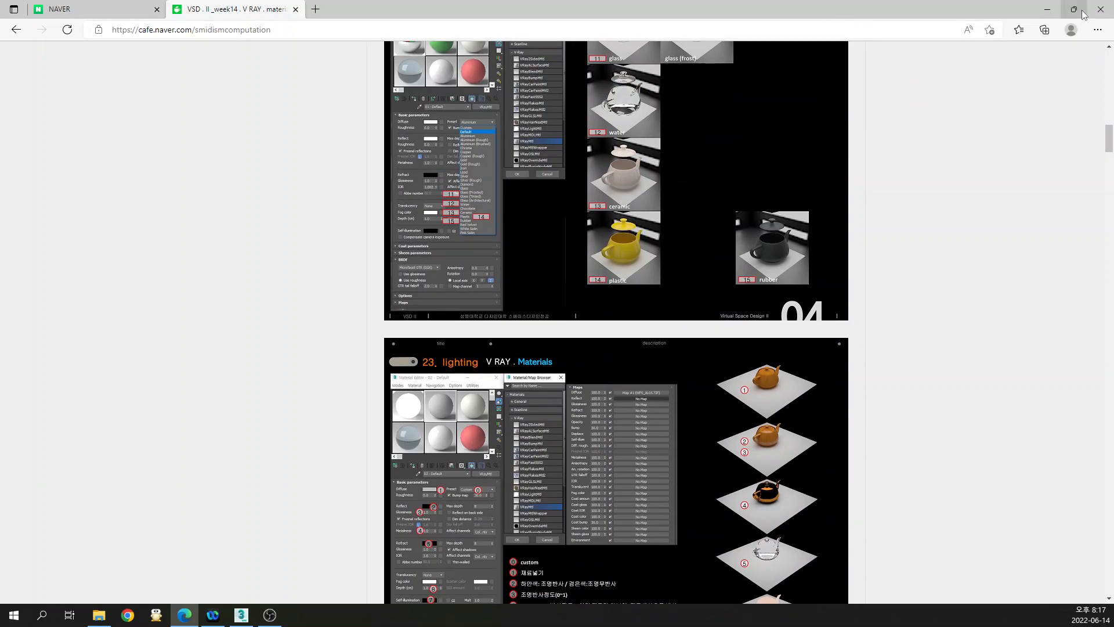
{"action": "left_click_drag", "start_coordinate": [847, 8], "coordinate": [0, 84]}
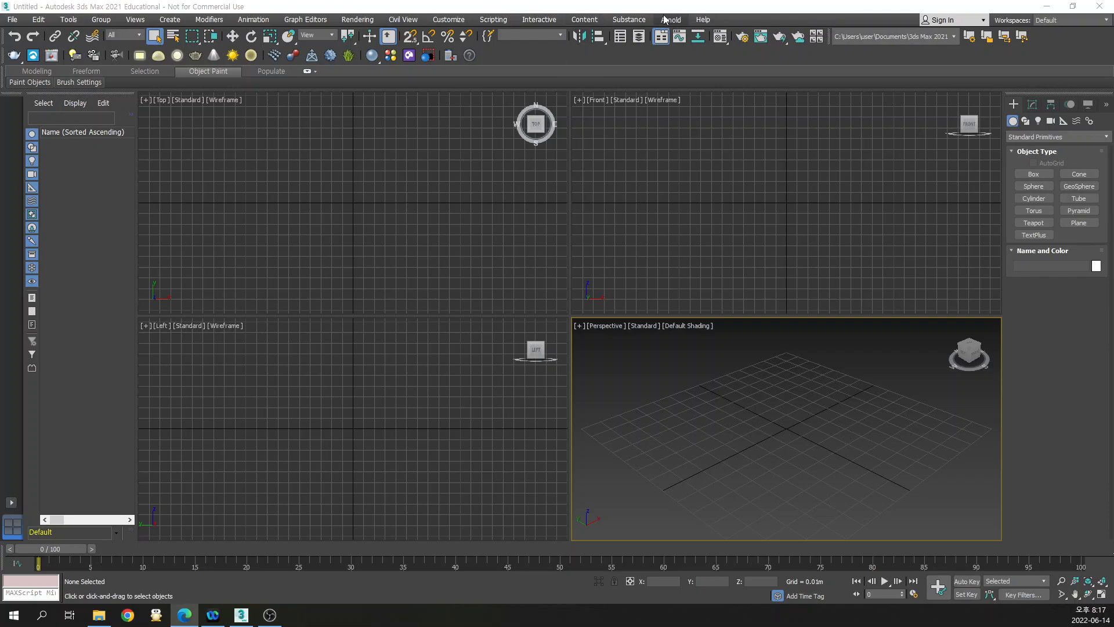
In the render setup, set the output size to Custom at 640x480 and collapse the common parameters
{"action": "left_click", "coordinate": [743, 38]}
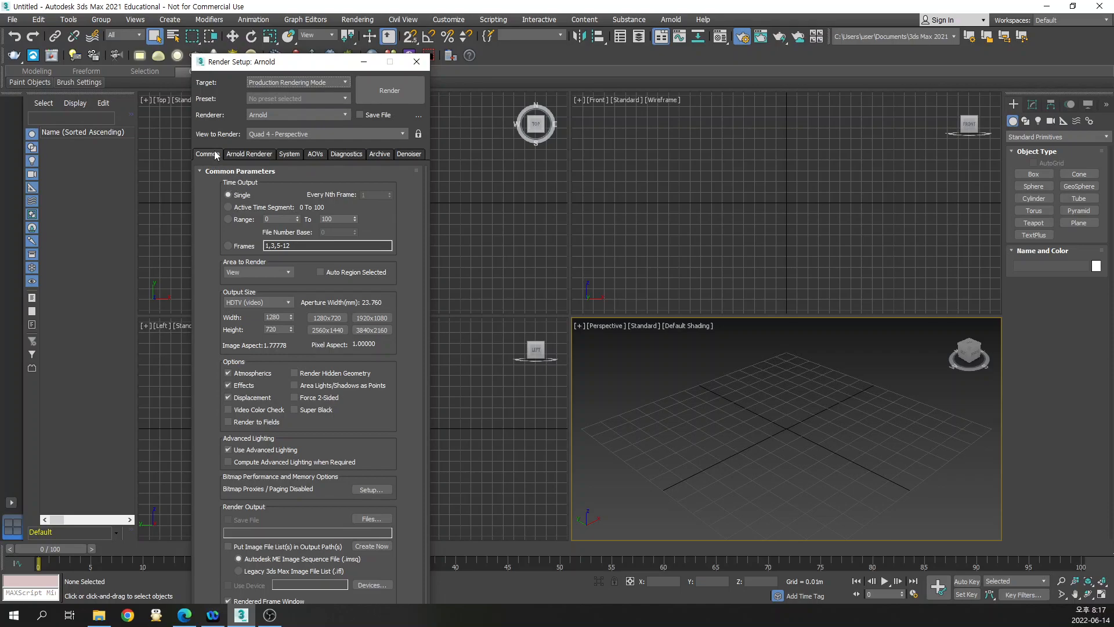
{"action": "left_click", "coordinate": [255, 303]}
{"action": "left_click", "coordinate": [257, 314]}
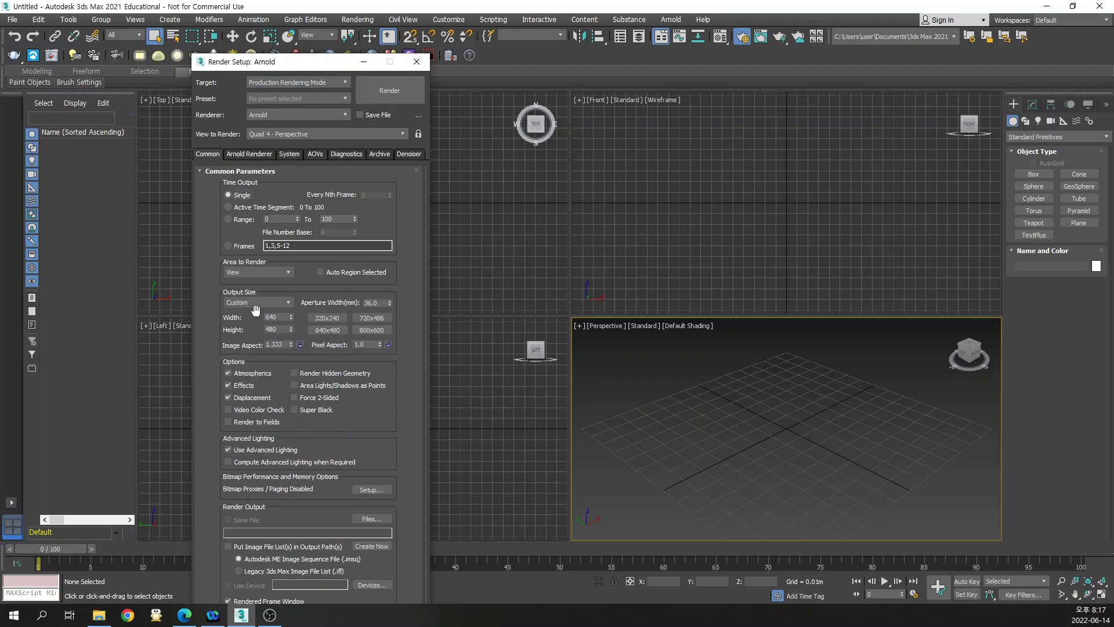
{"action": "left_click", "coordinate": [333, 330]}
{"action": "left_click", "coordinate": [204, 172]}
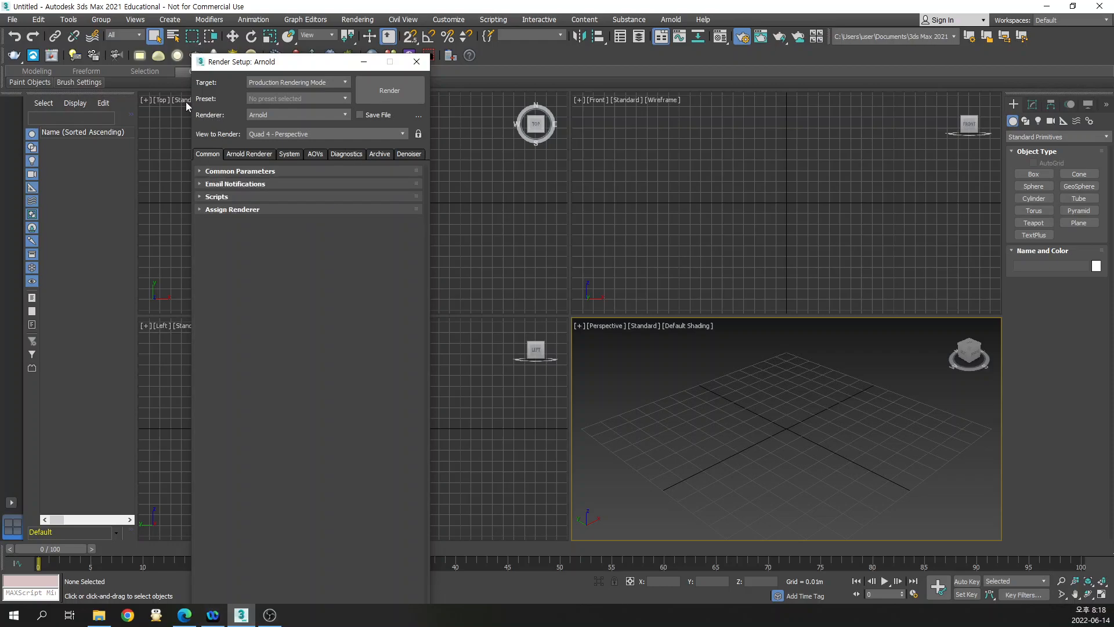
Set the renderer to V-Ray 5, update 1.3 and check the renderer assignments
{"action": "left_click", "coordinate": [294, 115]}
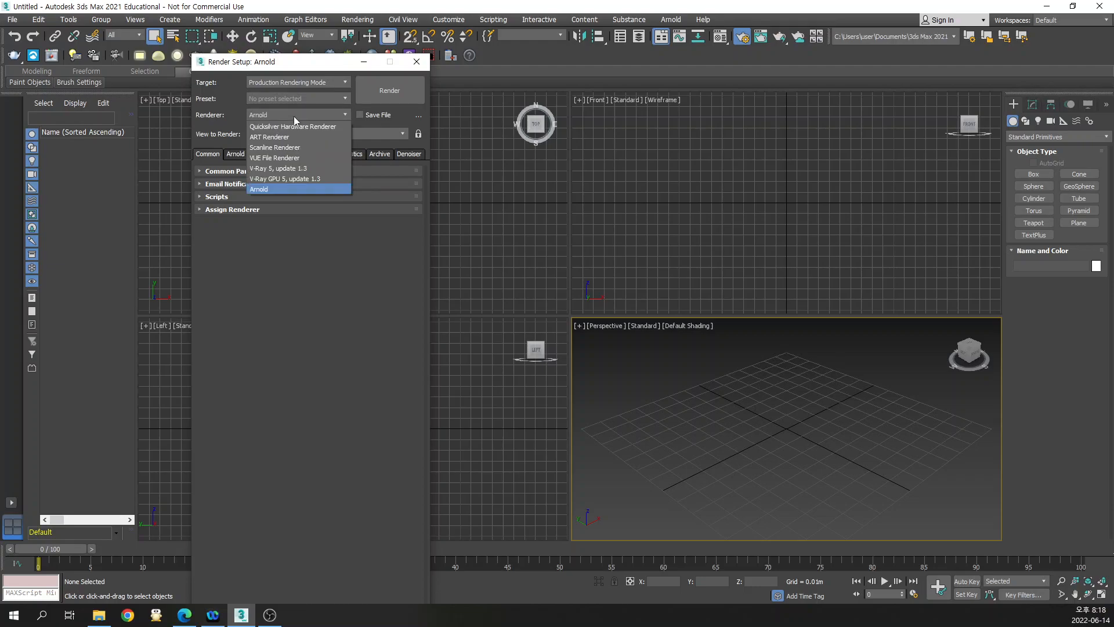
{"action": "left_click", "coordinate": [324, 171]}
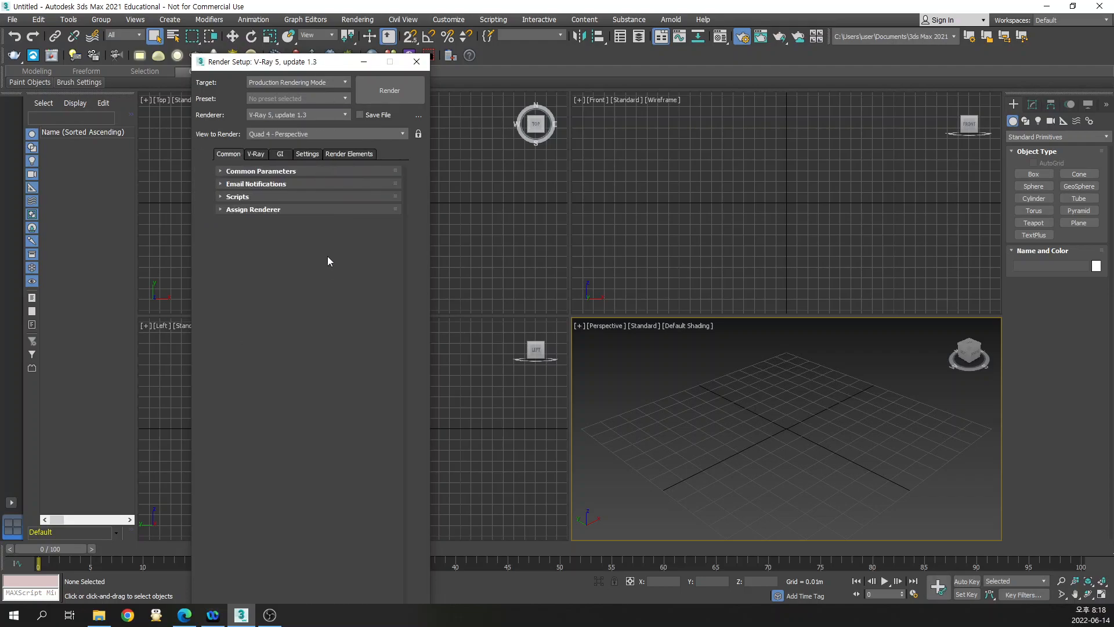
{"action": "left_click", "coordinate": [222, 209]}
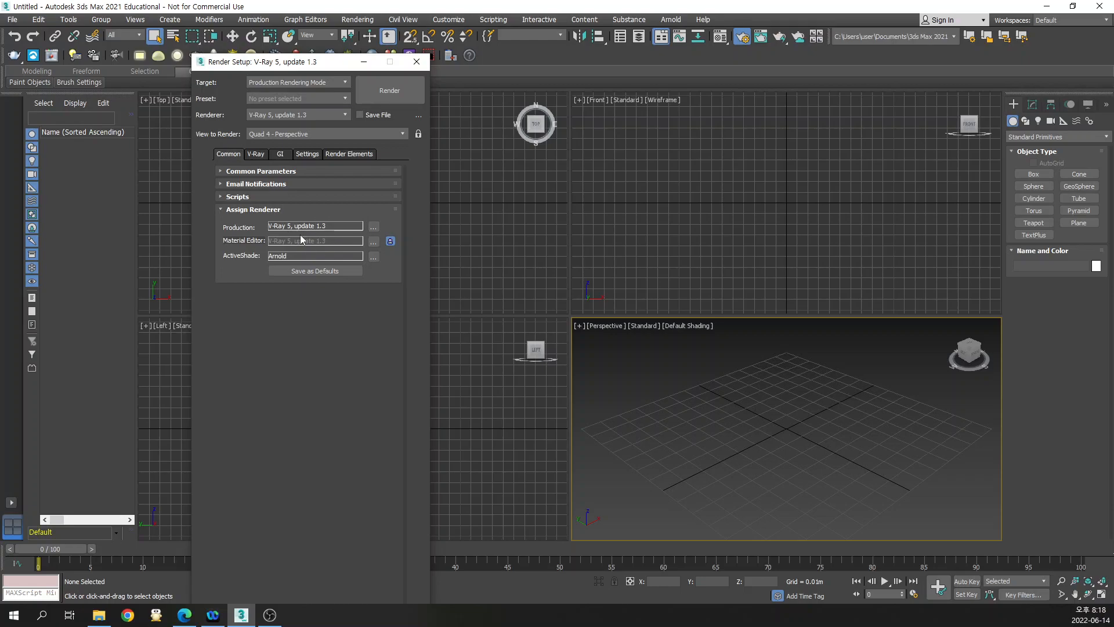
{"action": "left_click", "coordinate": [223, 210]}
Review the V-Ray render settings, collapse the IPR options and minimize the render setup
{"action": "left_click", "coordinate": [262, 155]}
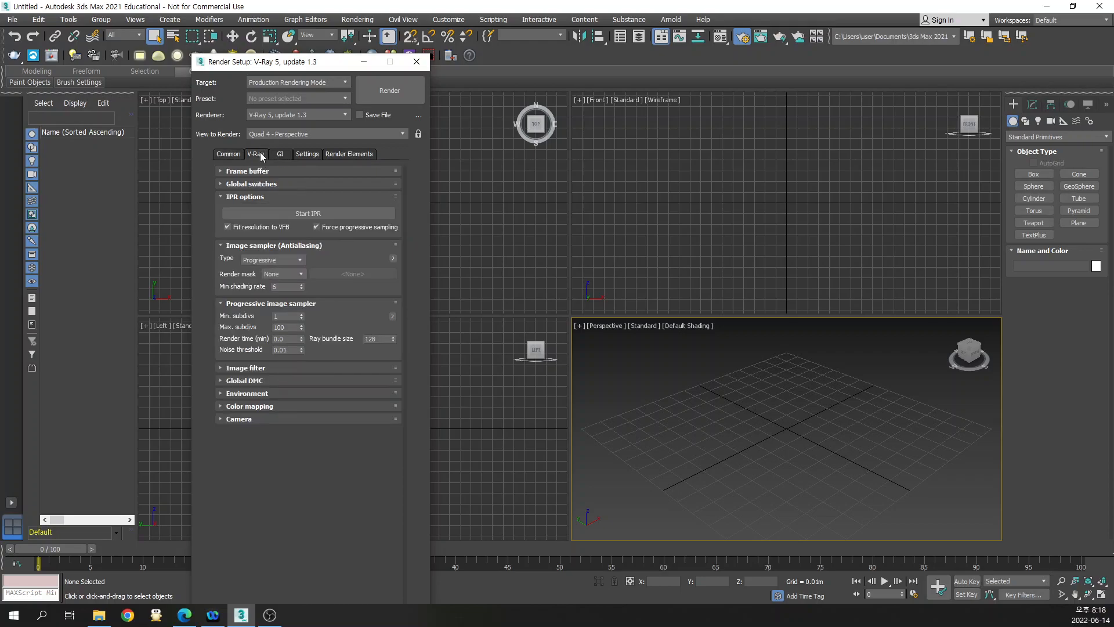
{"action": "left_click", "coordinate": [247, 197]}
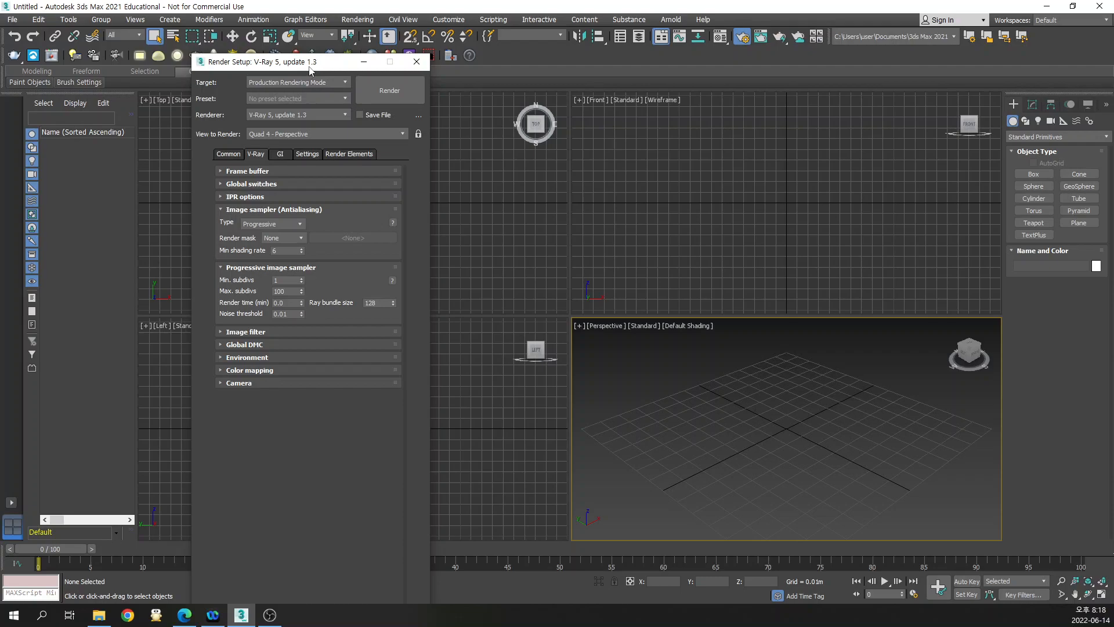
{"action": "left_click", "coordinate": [364, 61]}
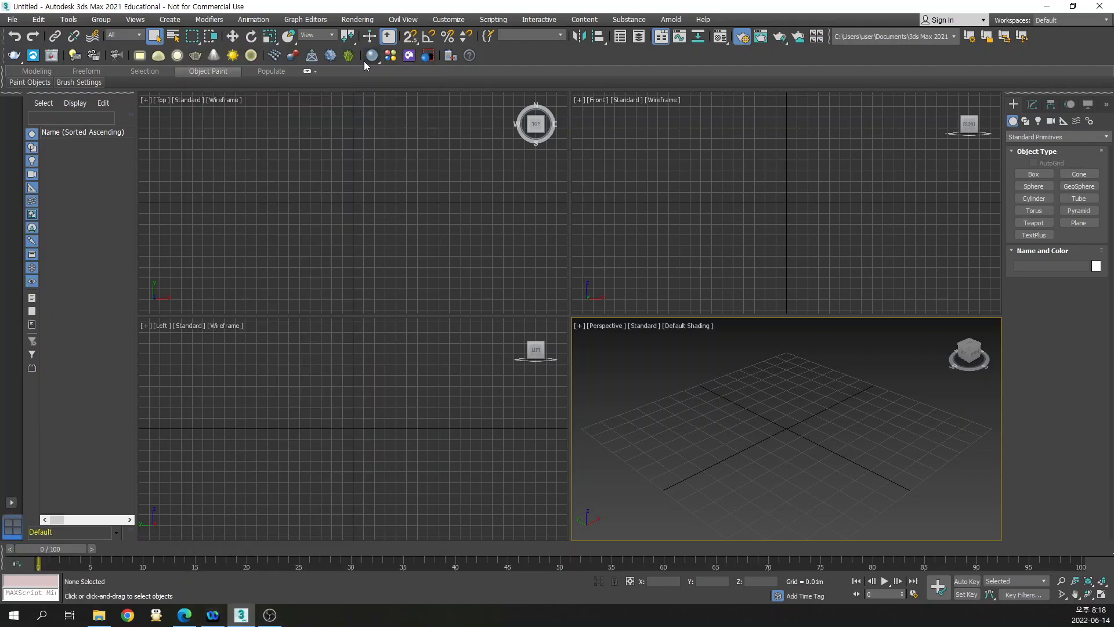
Create a teapot at the origin in the Top view, set its radius to 0.3 m and fit it in all viewports
{"action": "left_click", "coordinate": [1034, 223]}
{"action": "left_click_drag", "start_coordinate": [351, 202], "coordinate": [389, 232]}
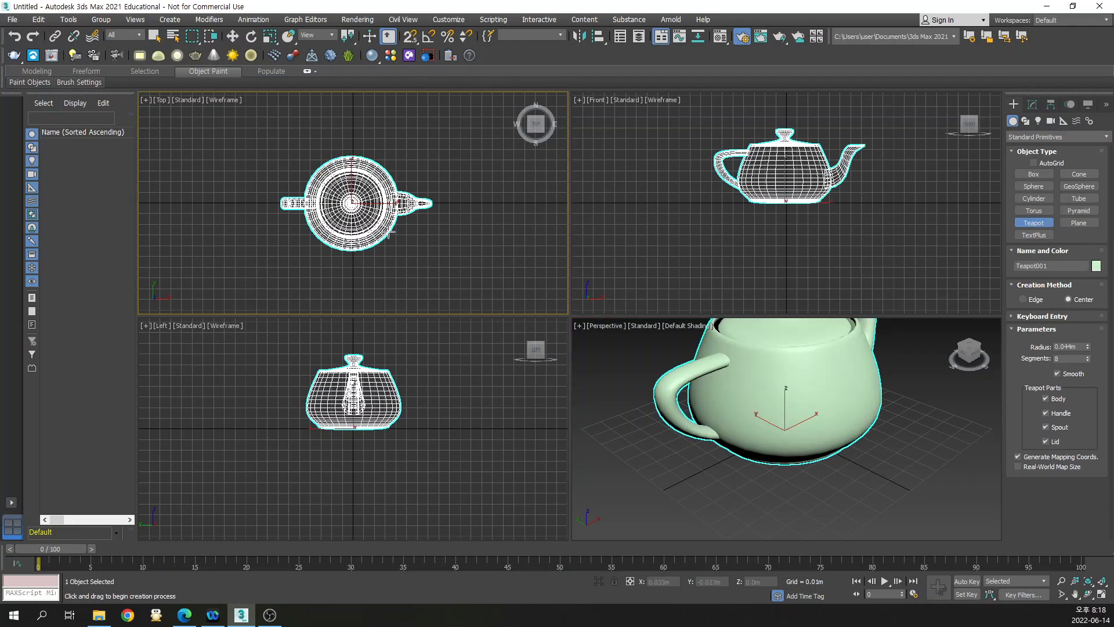
{"action": "double_click", "coordinate": [1073, 347]}
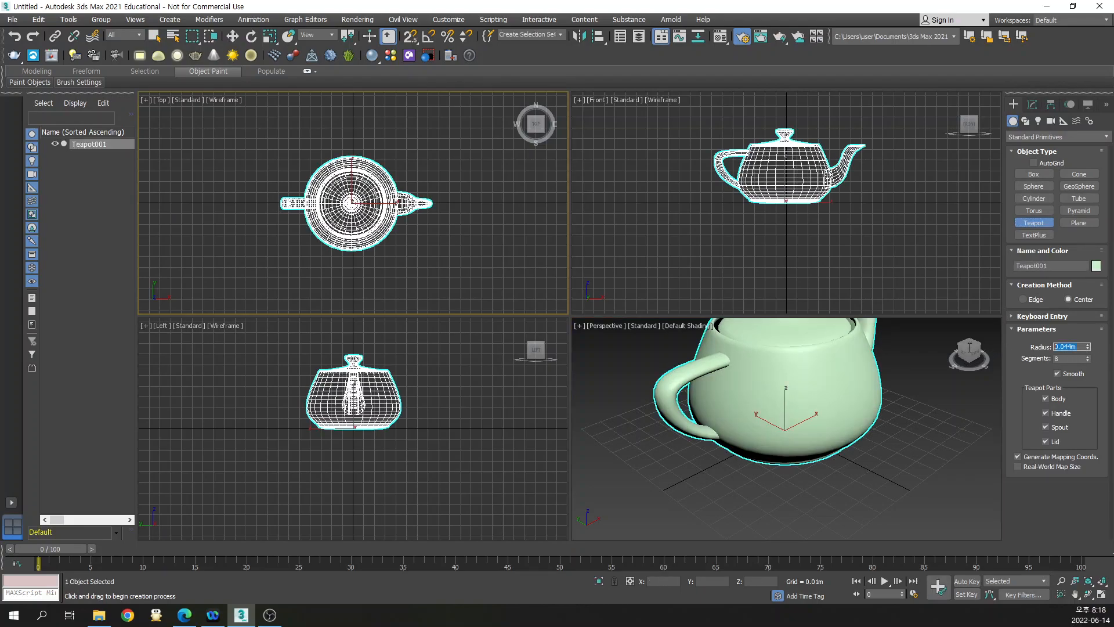
{"action": "type", "text": "0.3"}
{"action": "key", "text": "Return"}
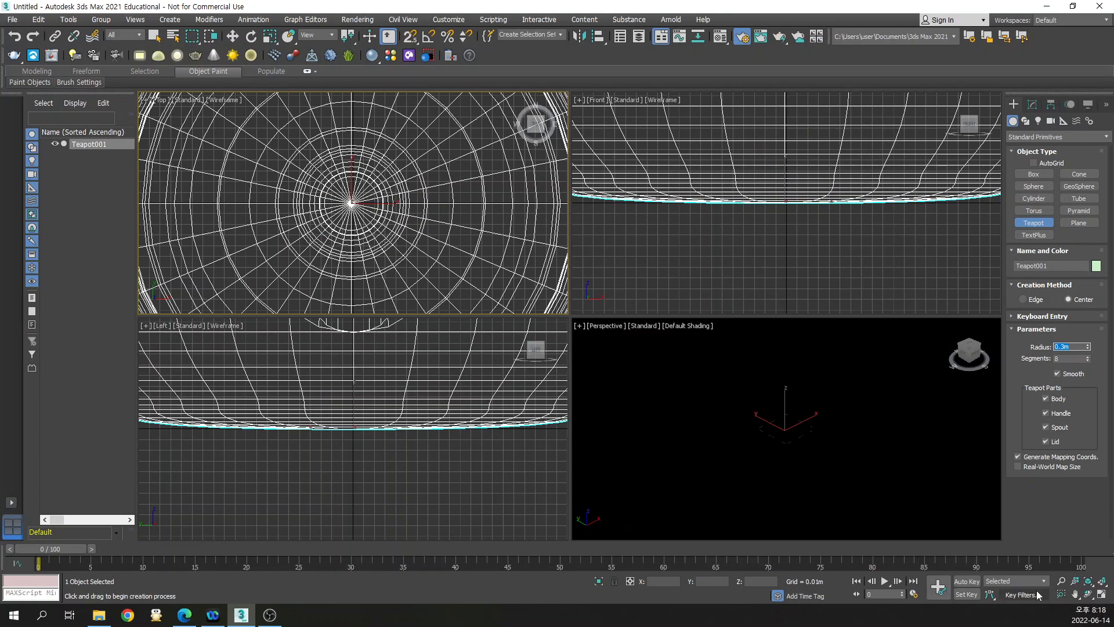
{"action": "left_click", "coordinate": [1102, 581]}
{"action": "scroll", "coordinate": [298, 230], "scroll_direction": "down", "scroll_amount": 5}
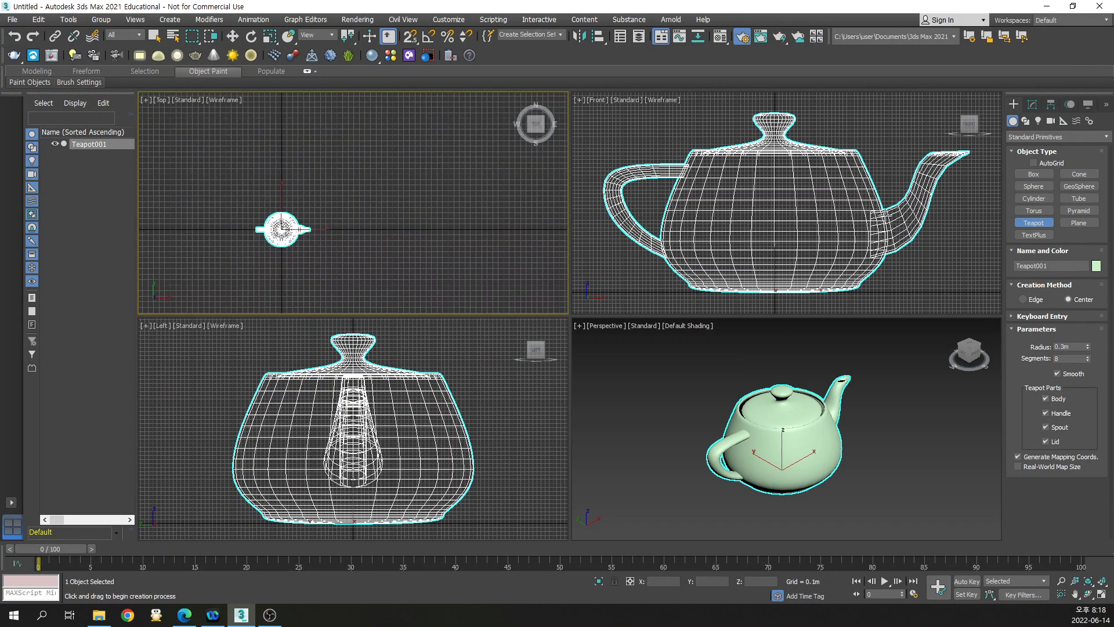
Create a plane around the teapot in the Top view, 1 m long and 1 m wide, with one length and one width segment
{"action": "left_click", "coordinate": [1079, 223]}
{"action": "left_click_drag", "start_coordinate": [172, 131], "coordinate": [387, 316]}
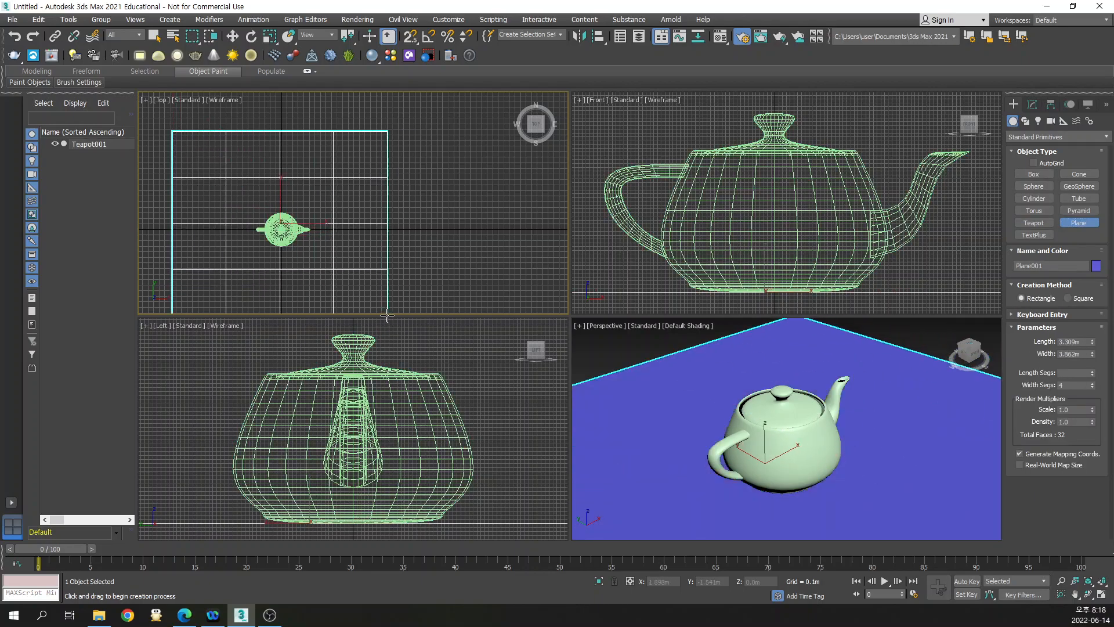
{"action": "double_click", "coordinate": [1082, 342]}
{"action": "type", "text": "1"}
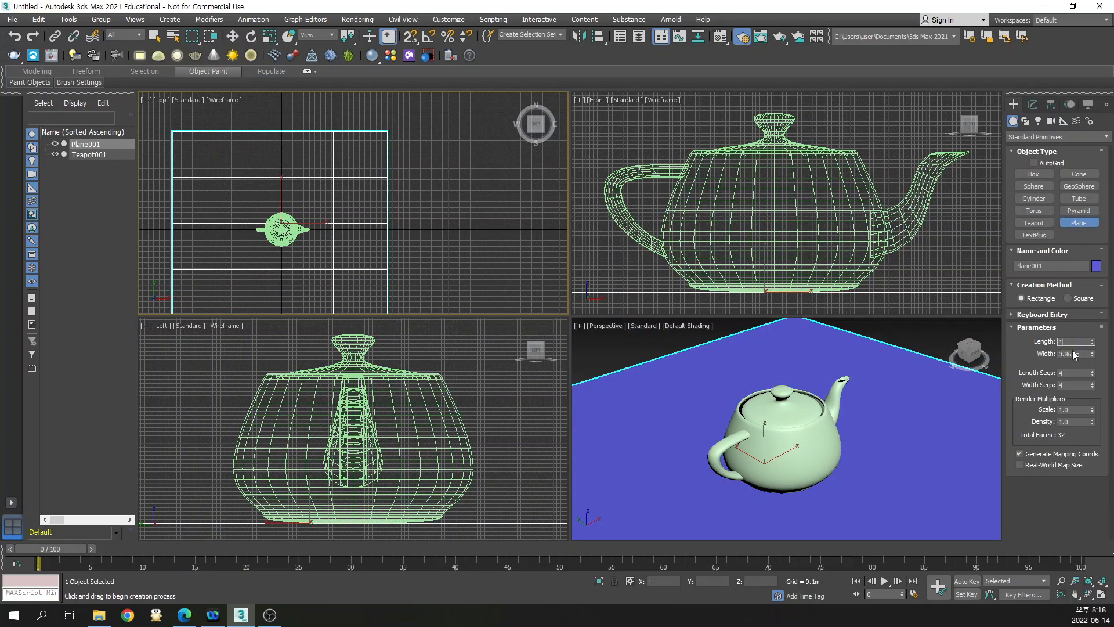
{"action": "key", "text": "Tab"}
{"action": "type", "text": "1"}
{"action": "key", "text": "Tab"}
{"action": "type", "text": "1"}
{"action": "key", "text": "Tab"}
{"action": "type", "text": "1"}
{"action": "key", "text": "Tab"}
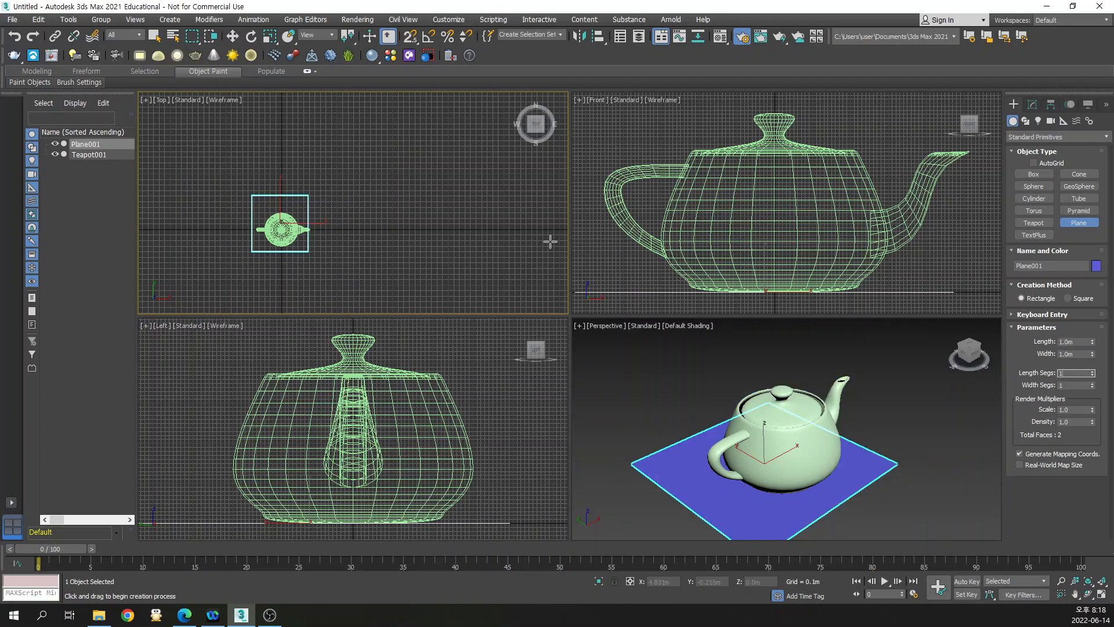
Move the plane to the origin by setting its X and Y positions to 0
{"action": "left_click", "coordinate": [232, 36]}
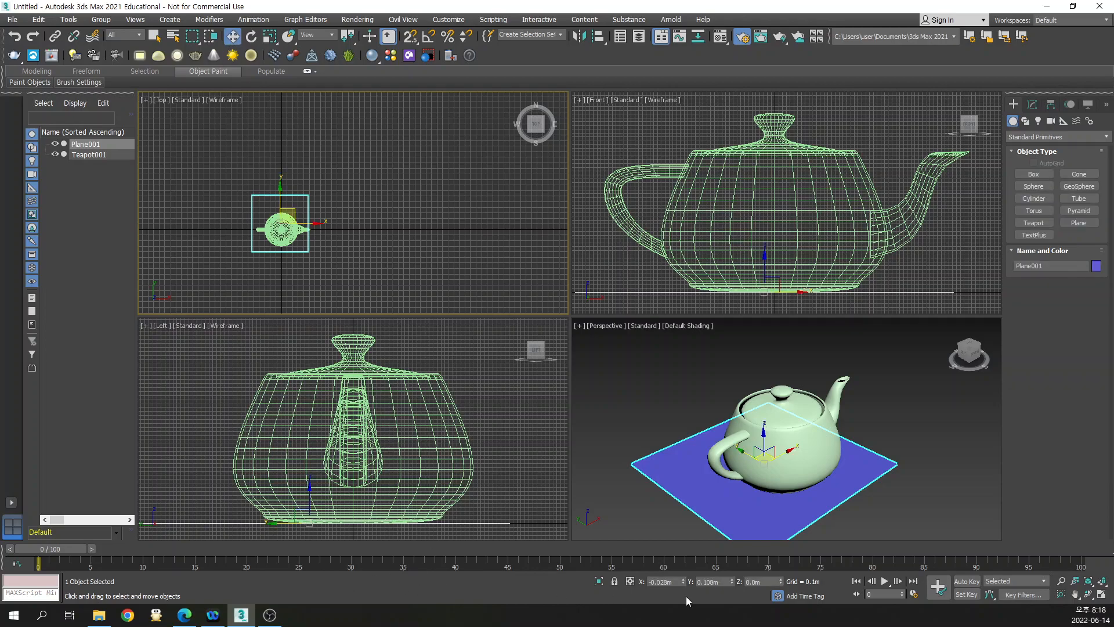
{"action": "double_click", "coordinate": [663, 581]}
{"action": "type", "text": "0"}
{"action": "key", "text": "Tab"}
{"action": "type", "text": "0"}
{"action": "key", "text": "Tab"}
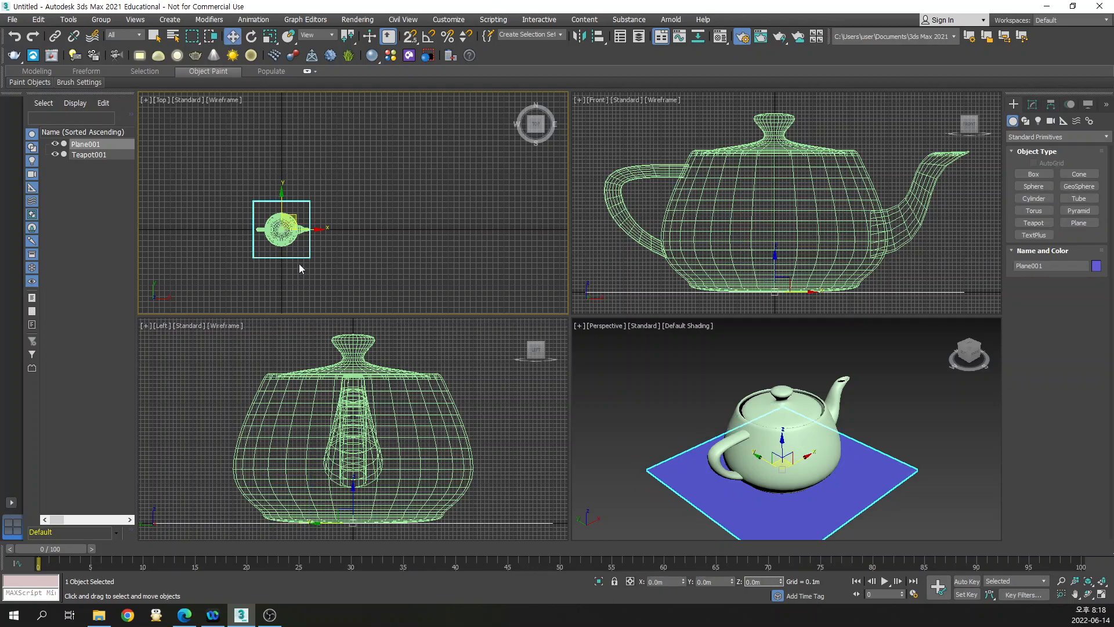
Select the teapot and set its X and Y positions to 0
{"action": "left_click", "coordinate": [343, 262]}
{"action": "left_click", "coordinate": [452, 389]}
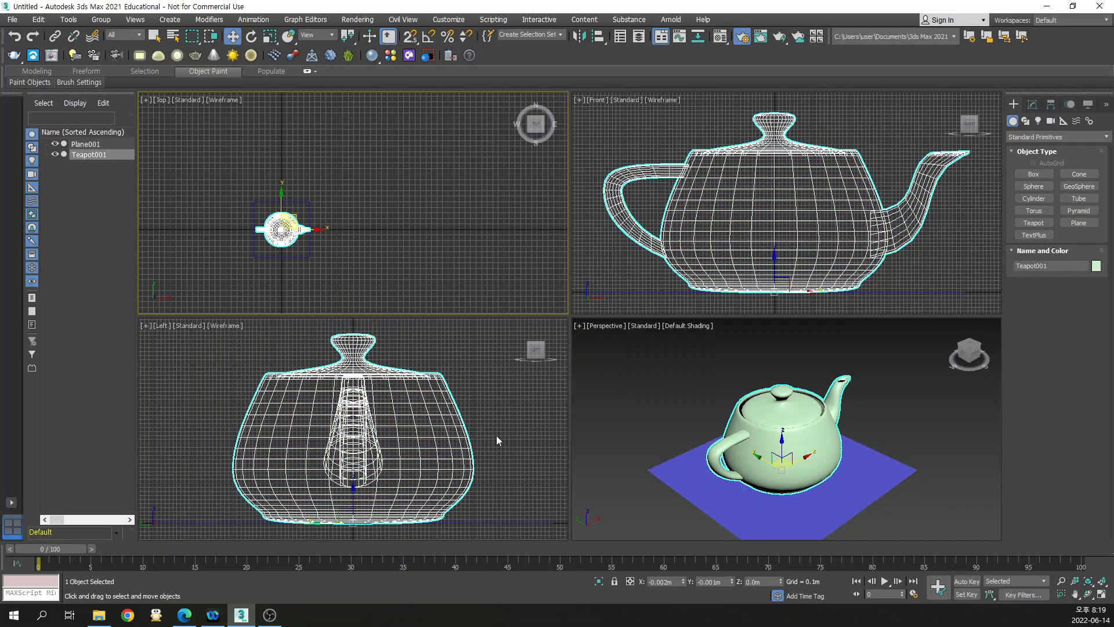
{"action": "double_click", "coordinate": [663, 581]}
{"action": "type", "text": "0"}
{"action": "key", "text": "Tab"}
{"action": "type", "text": "0"}
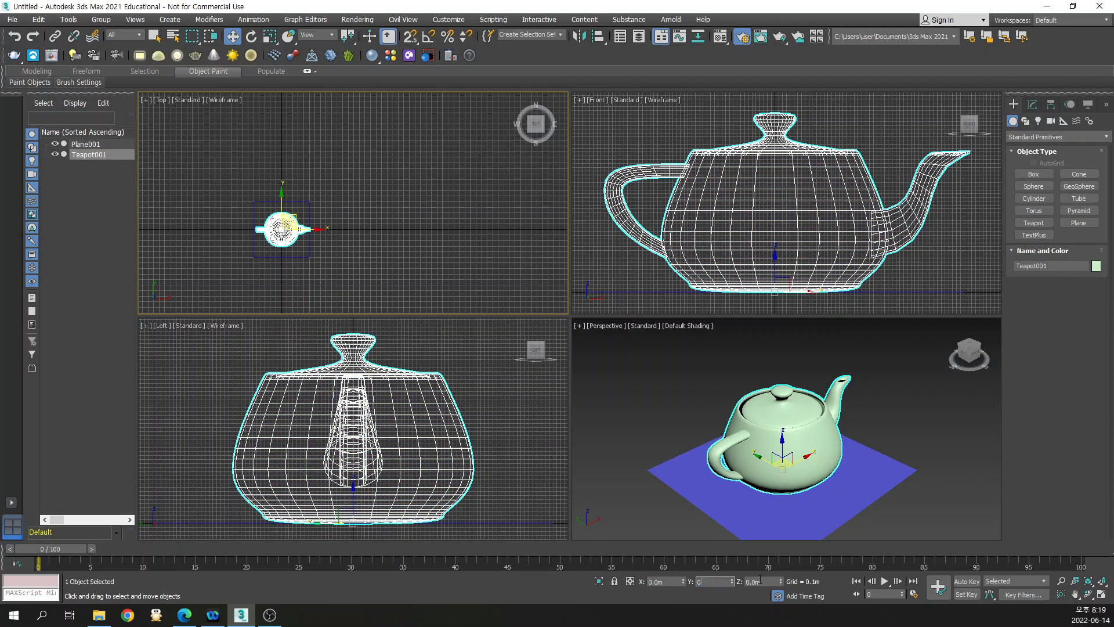
Select the plane and change its object color to white
{"action": "left_click", "coordinate": [859, 482]}
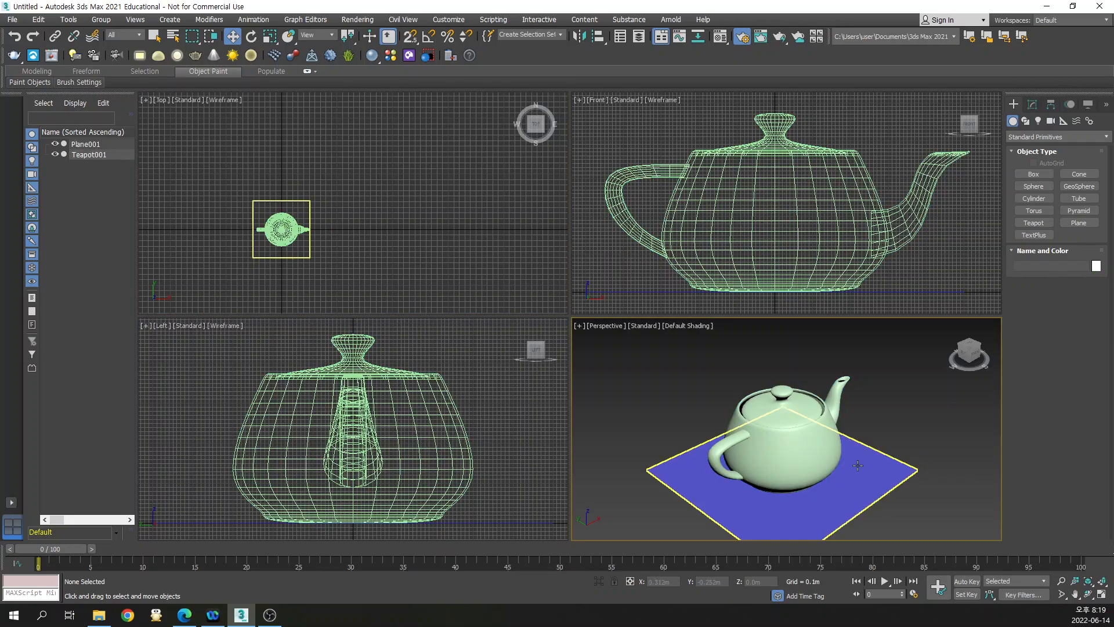
{"action": "left_click", "coordinate": [1096, 265]}
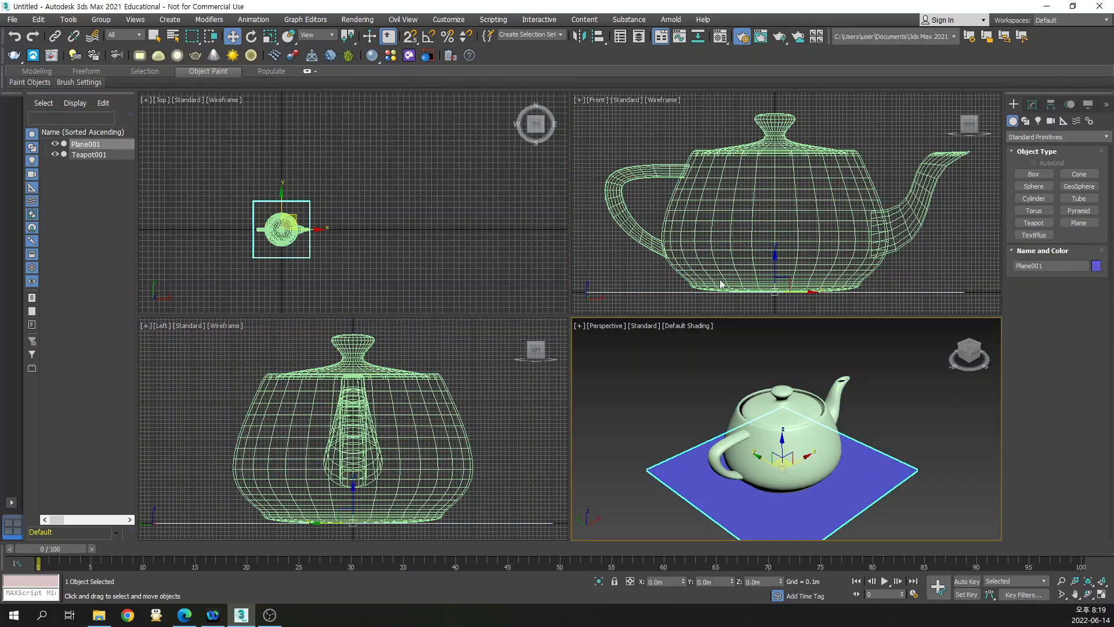
{"action": "left_click", "coordinate": [660, 335]}
{"action": "left_click", "coordinate": [616, 371]}
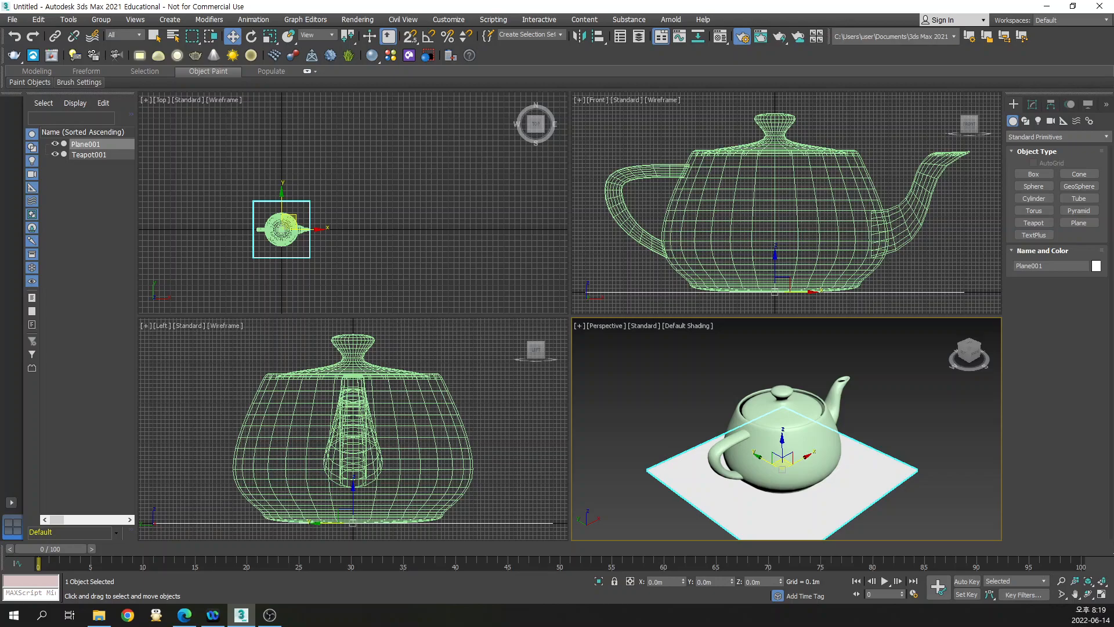
Check and minimize the render setup, then test render the Perspective view in the V-Ray Frame Buffer
{"action": "left_click", "coordinate": [742, 37]}
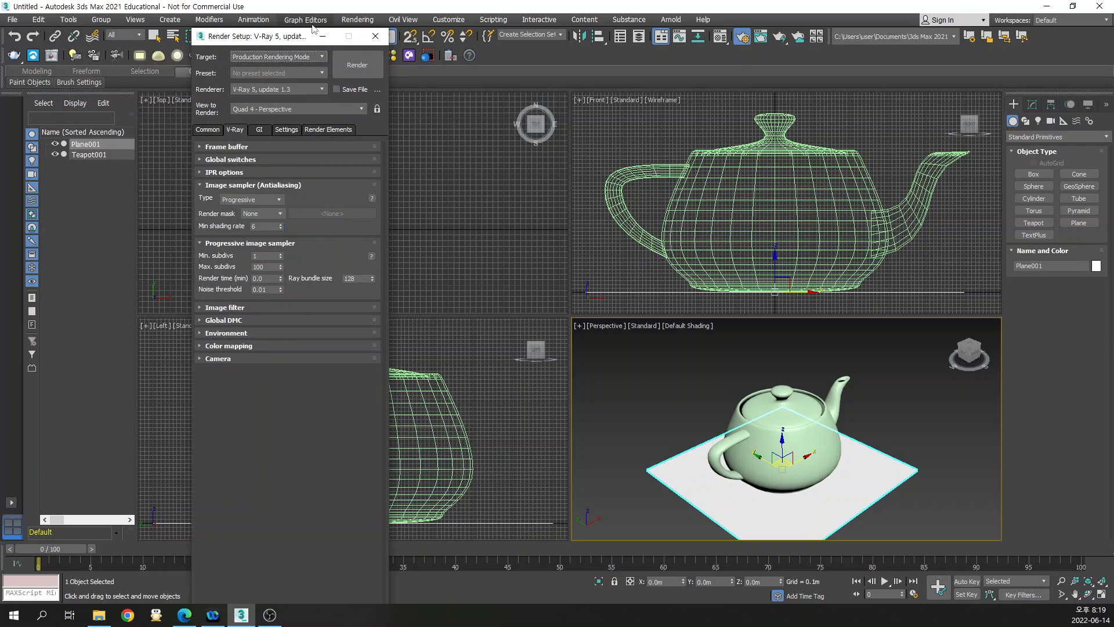
{"action": "left_click_drag", "start_coordinate": [283, 36], "coordinate": [209, 87]}
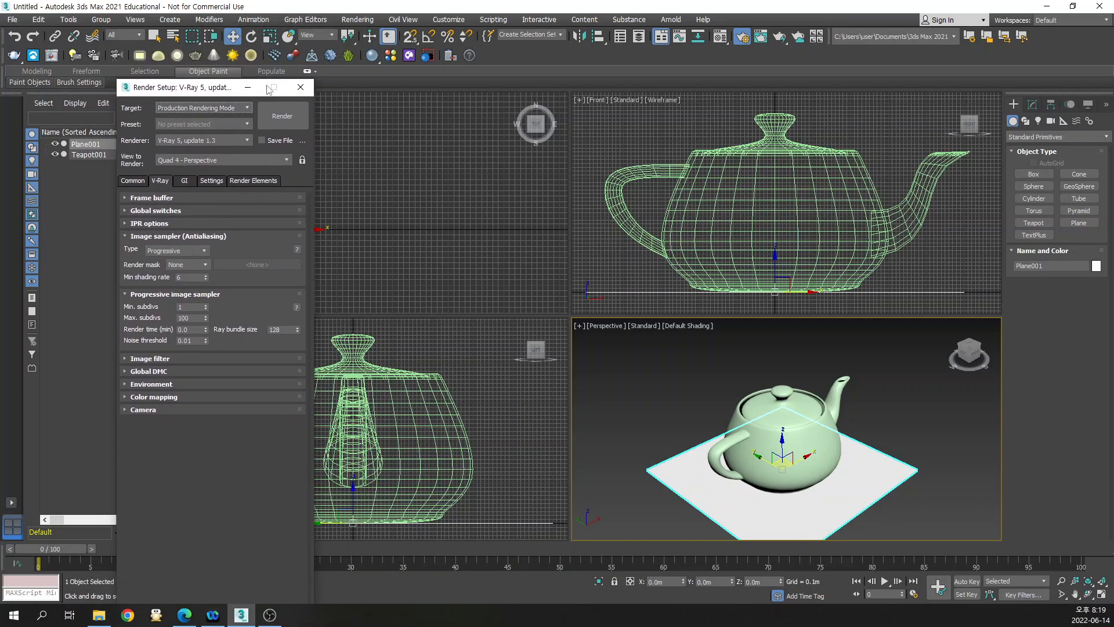
{"action": "left_click", "coordinate": [246, 88]}
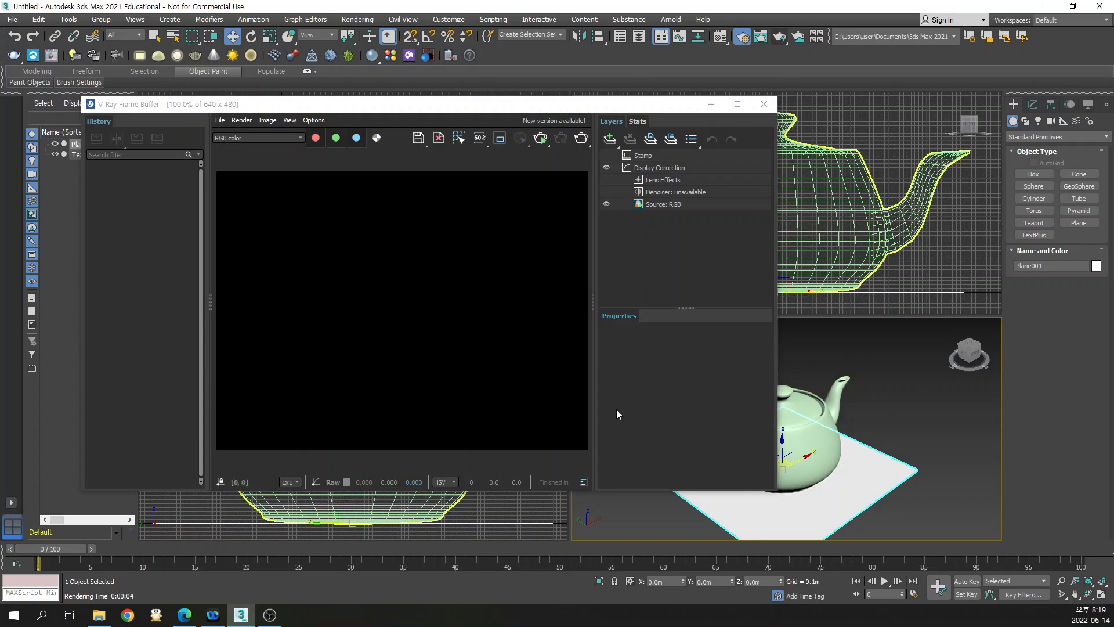
{"action": "left_click_drag", "start_coordinate": [268, 107], "coordinate": [233, 107]}
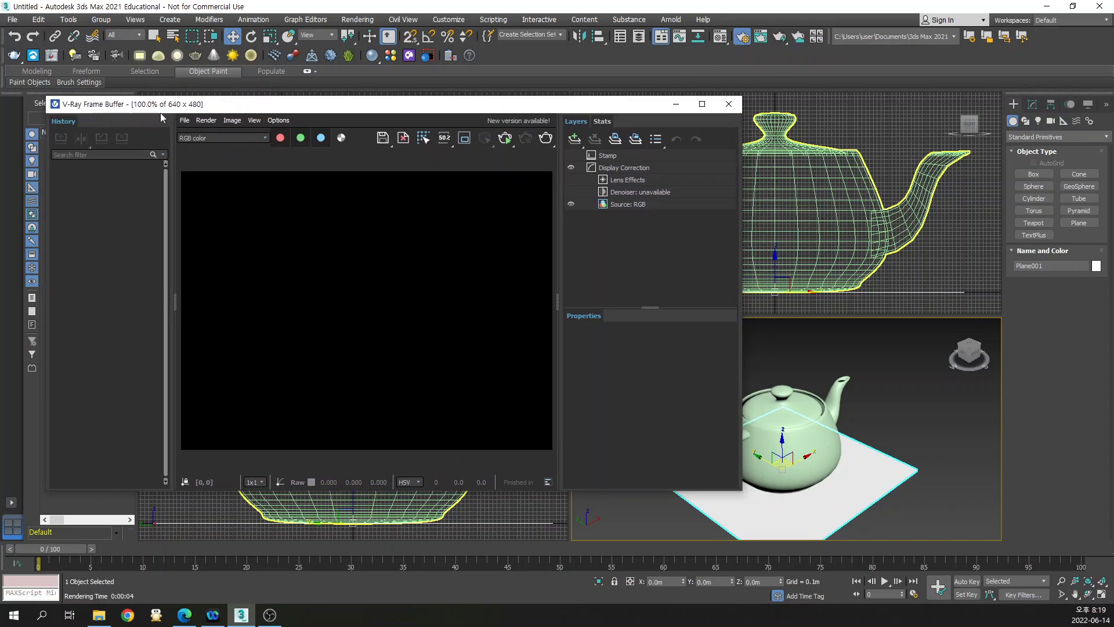
{"action": "left_click_drag", "start_coordinate": [160, 106], "coordinate": [397, 116]}
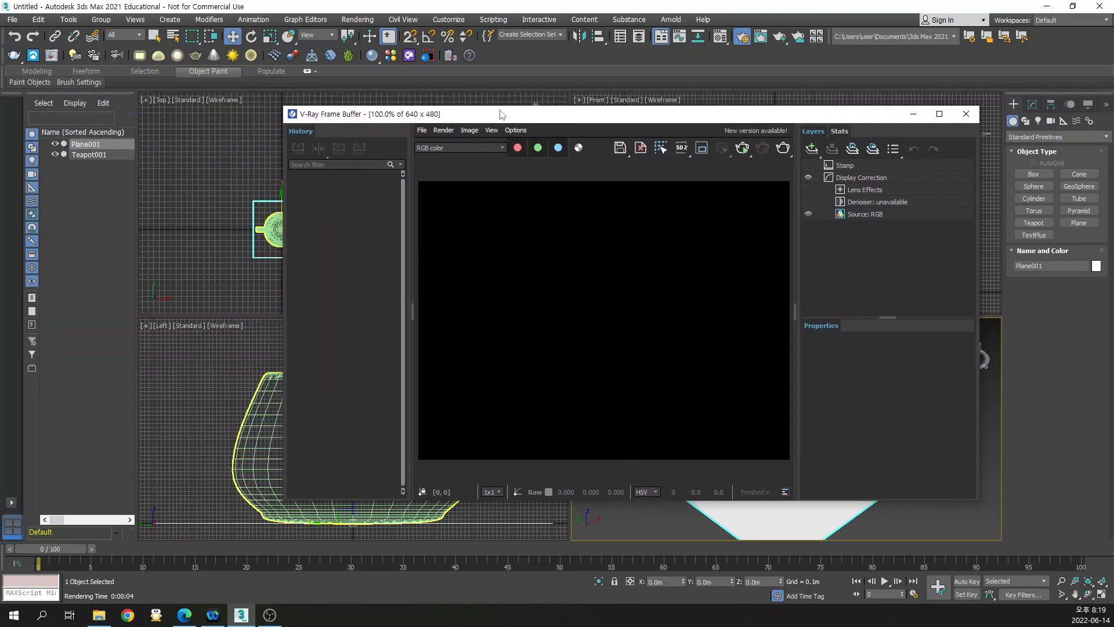
Restore the render setup, disable V-Ray's built-in frame buffer and close the V-Ray Frame Buffer window
{"action": "left_click", "coordinate": [745, 37]}
{"action": "left_click", "coordinate": [746, 38]}
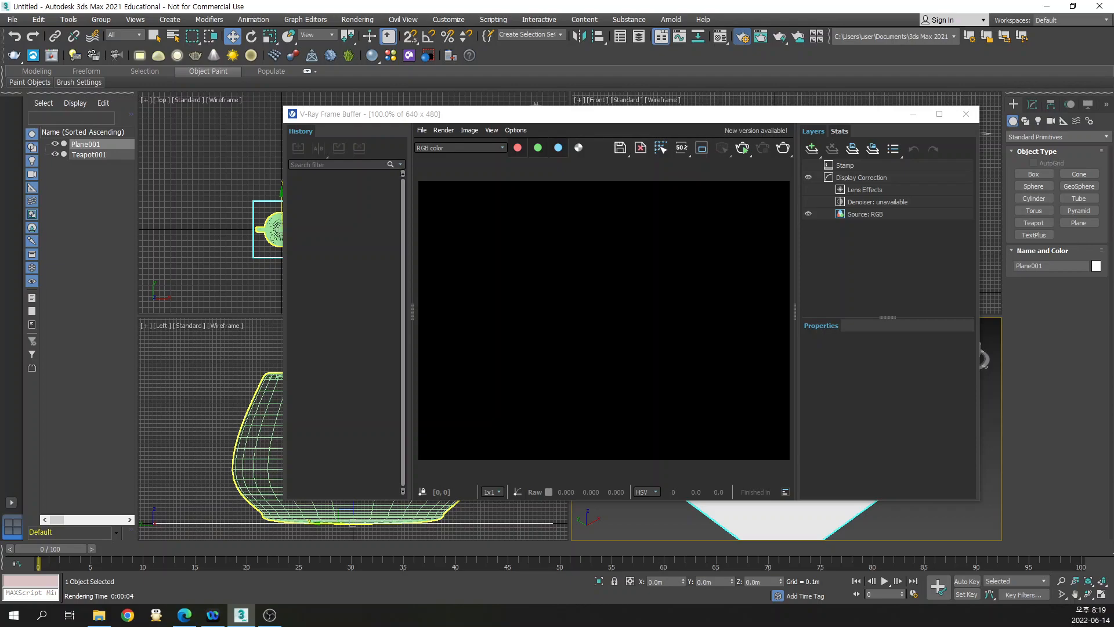
{"action": "left_click_drag", "start_coordinate": [199, 44], "coordinate": [124, 70]}
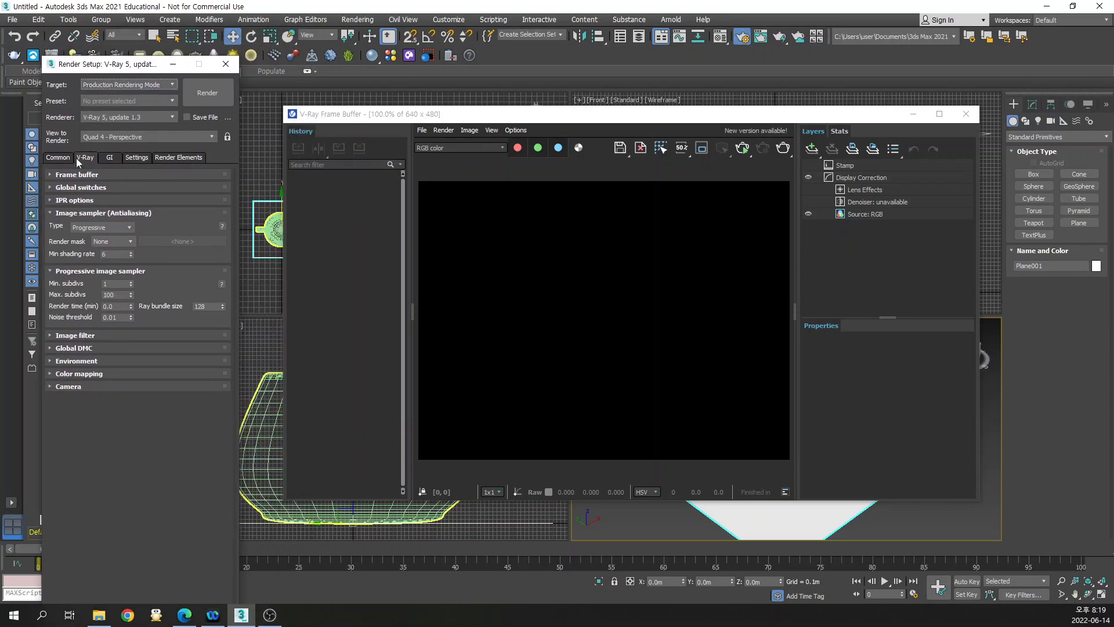
{"action": "left_click", "coordinate": [54, 178]}
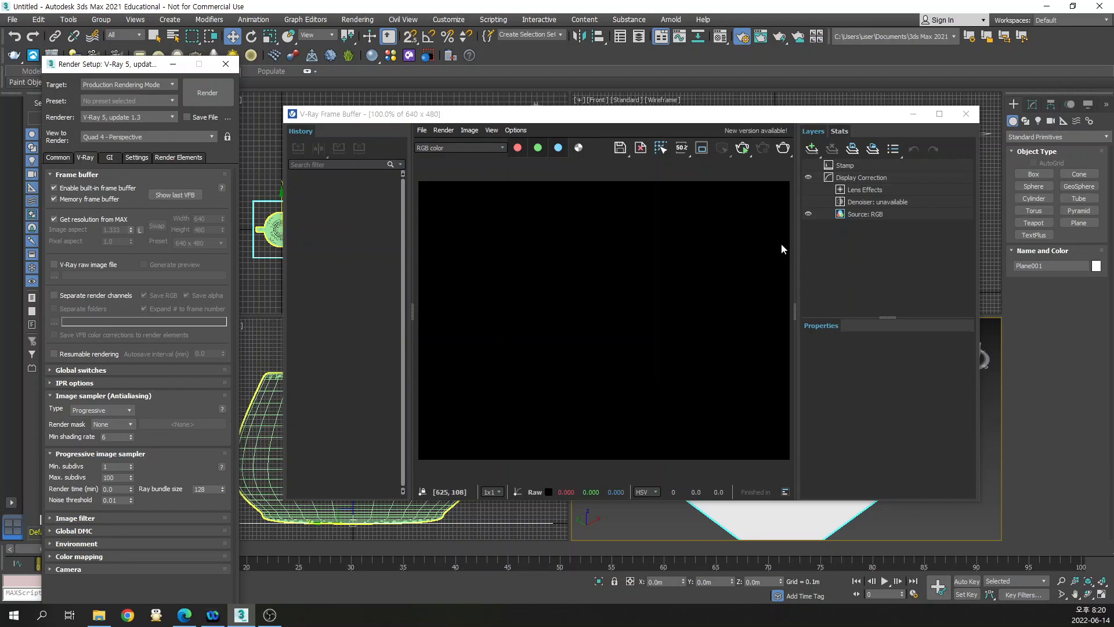
{"action": "left_click_drag", "start_coordinate": [606, 116], "coordinate": [591, 96]}
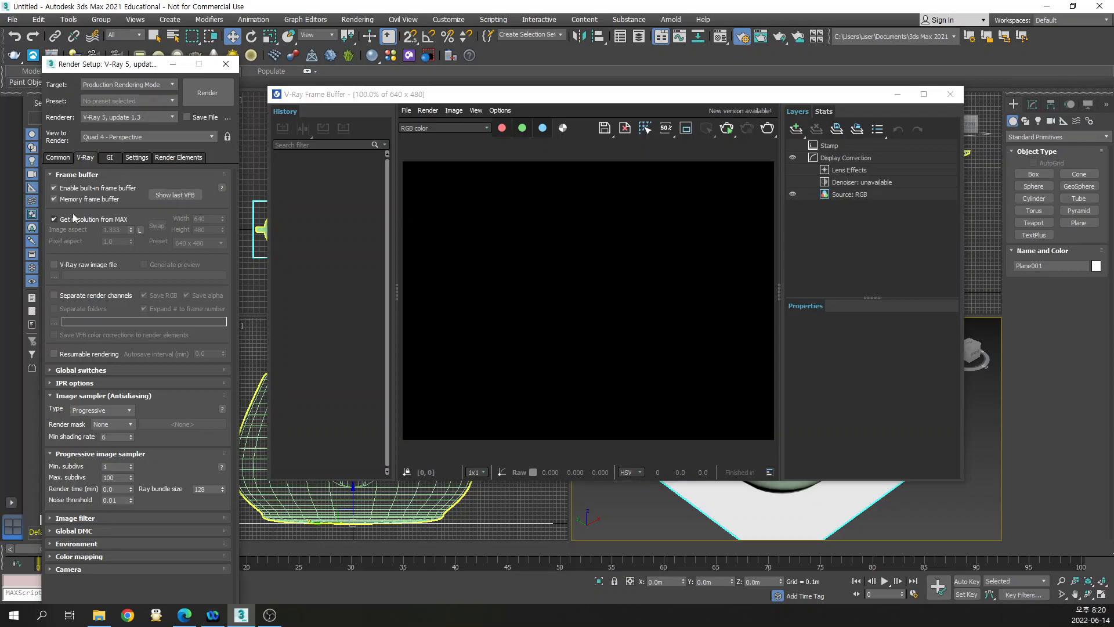
{"action": "left_click", "coordinate": [54, 188]}
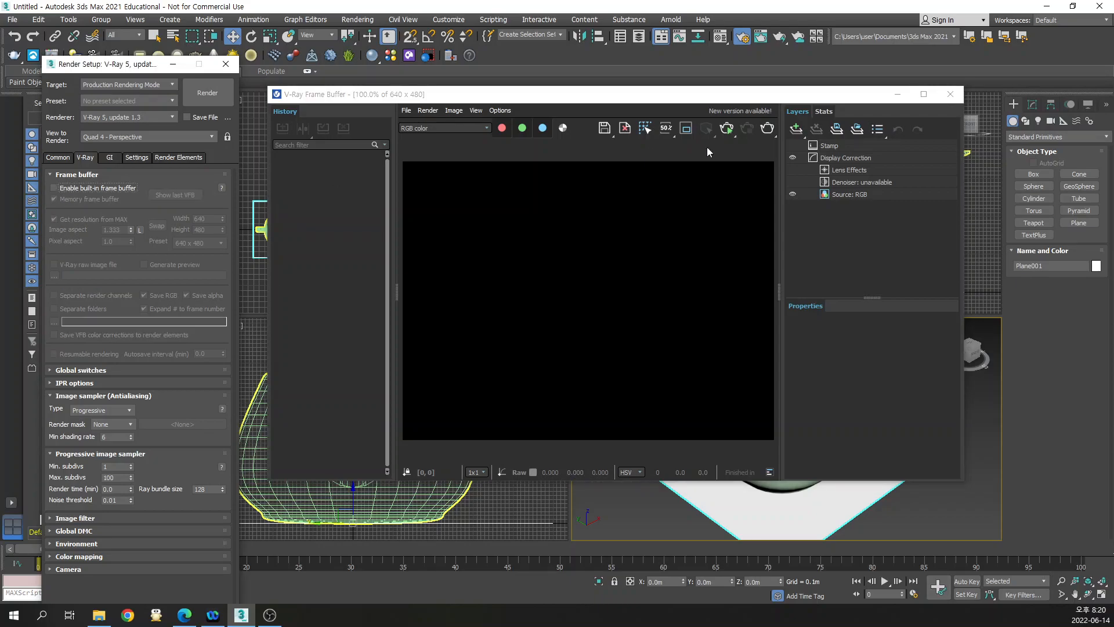
{"action": "left_click", "coordinate": [950, 94]}
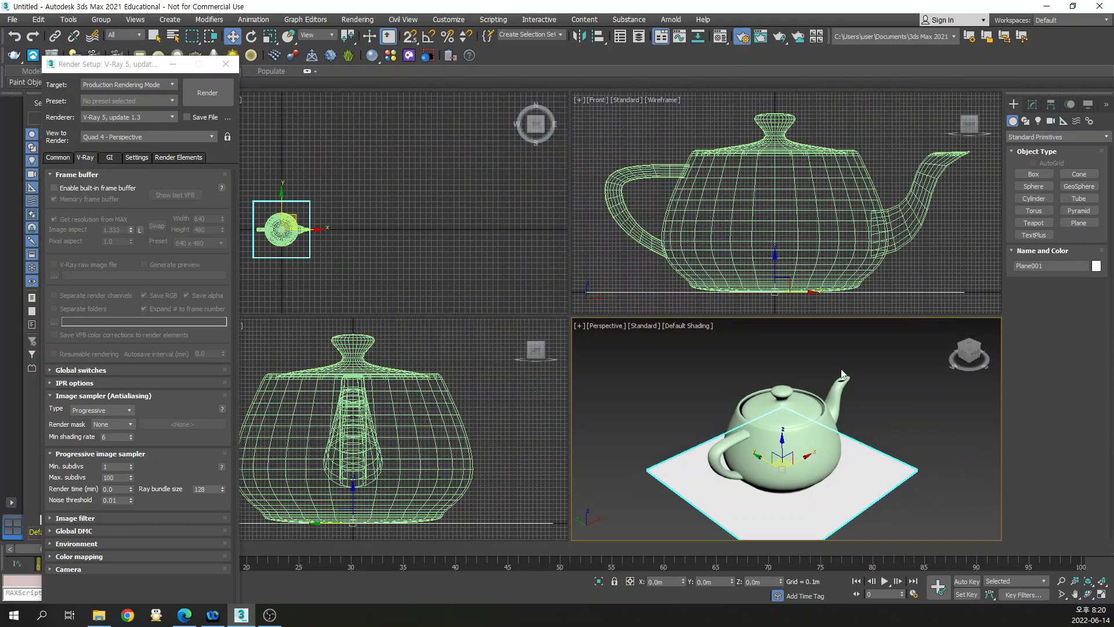
Test render the Perspective view in the standard 3ds Max render window and close the result
{"action": "left_click", "coordinate": [780, 37]}
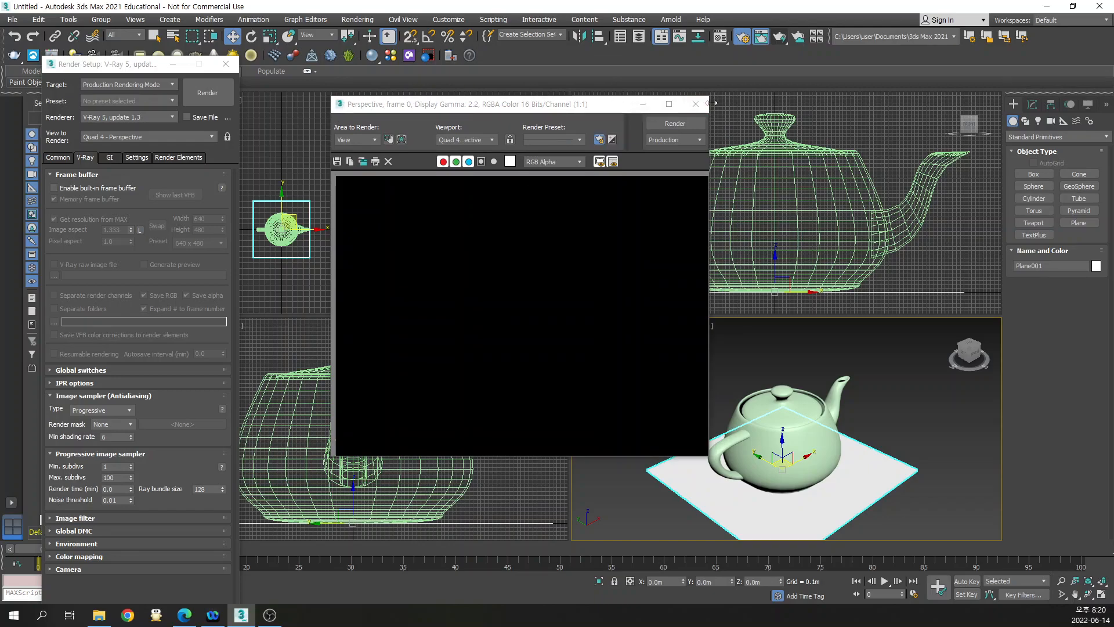
{"action": "left_click_drag", "start_coordinate": [400, 109], "coordinate": [342, 115]}
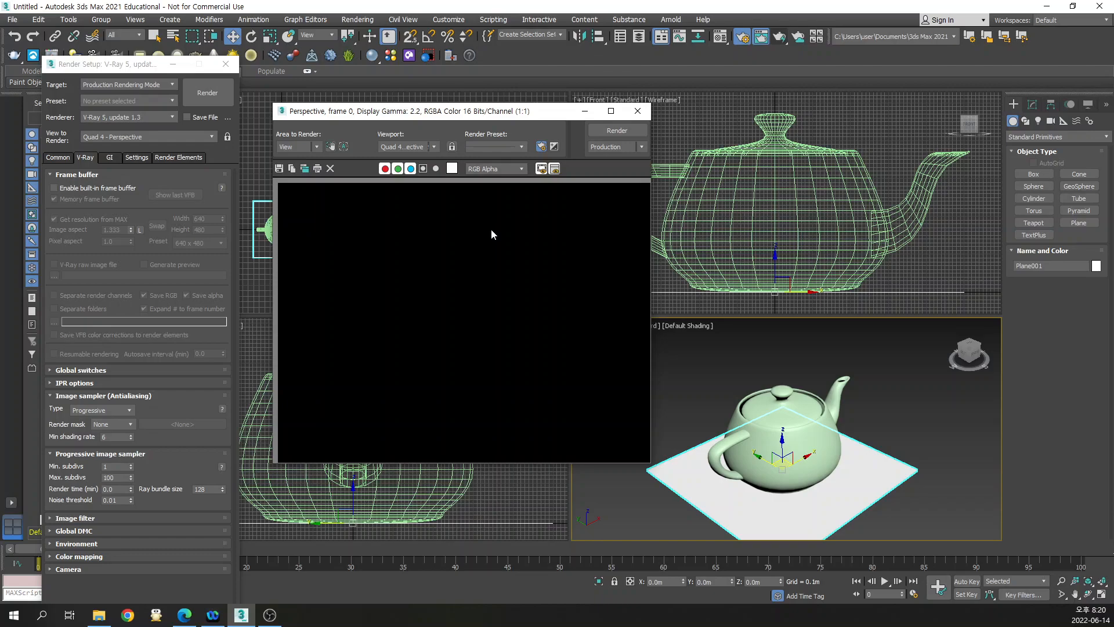
{"action": "left_click", "coordinate": [74, 190]}
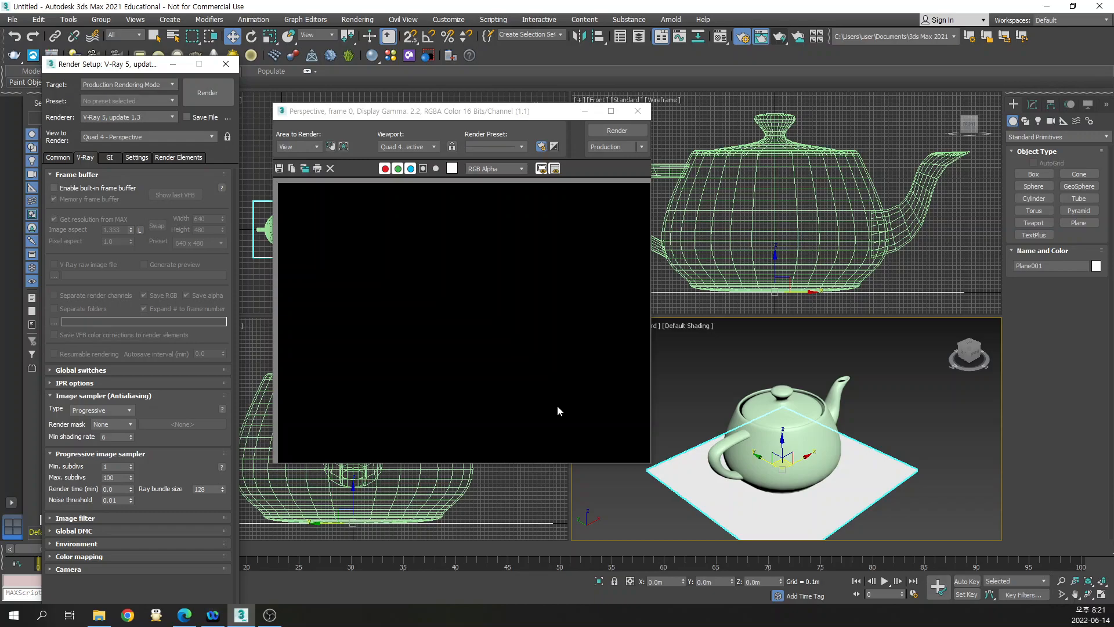
{"action": "left_click", "coordinate": [638, 111]}
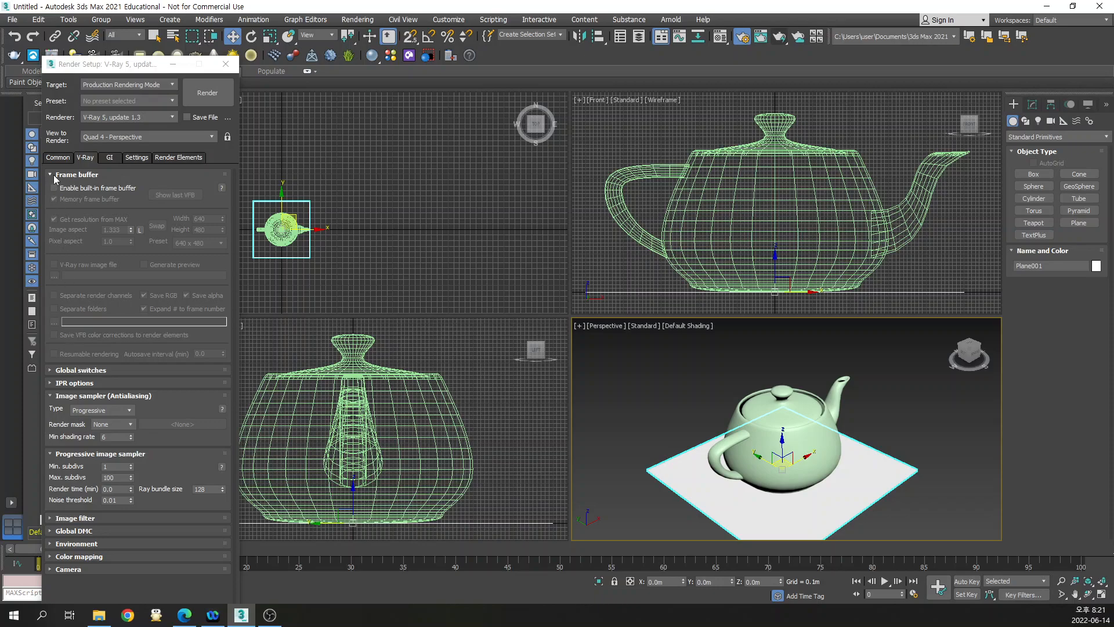
Choose Progressive as the image sampler type and collapse the frame buffer and image sampler settings
{"action": "left_click", "coordinate": [52, 174]}
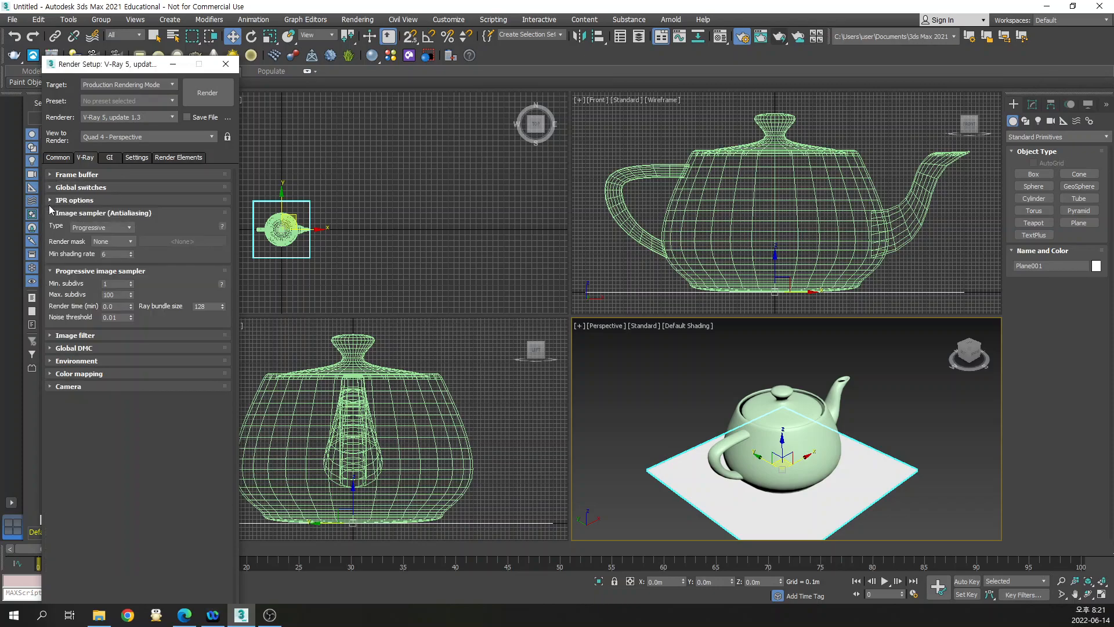
{"action": "left_click", "coordinate": [122, 228]}
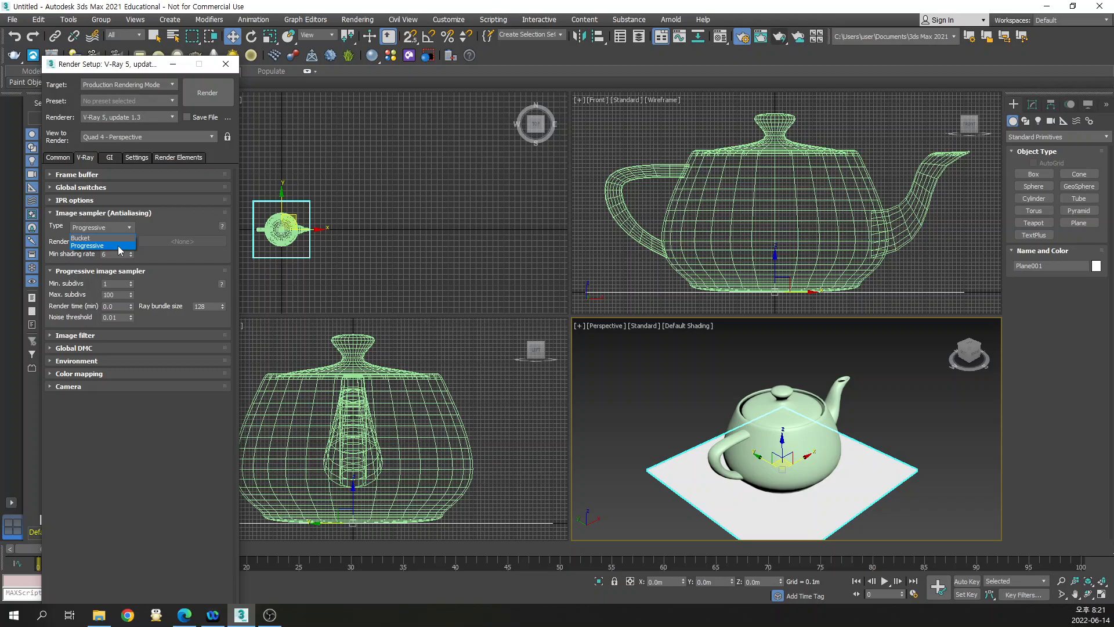
{"action": "left_click", "coordinate": [118, 246]}
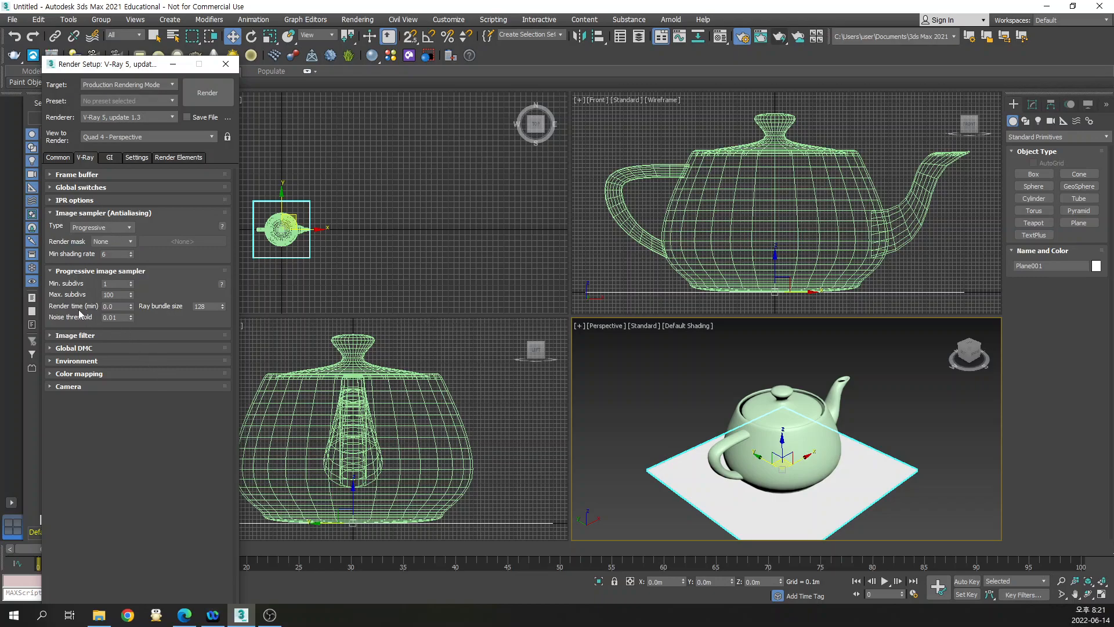
{"action": "left_click_drag", "start_coordinate": [116, 306], "coordinate": [42, 305]}
{"action": "left_click", "coordinate": [50, 214]}
{"action": "left_click", "coordinate": [51, 226]}
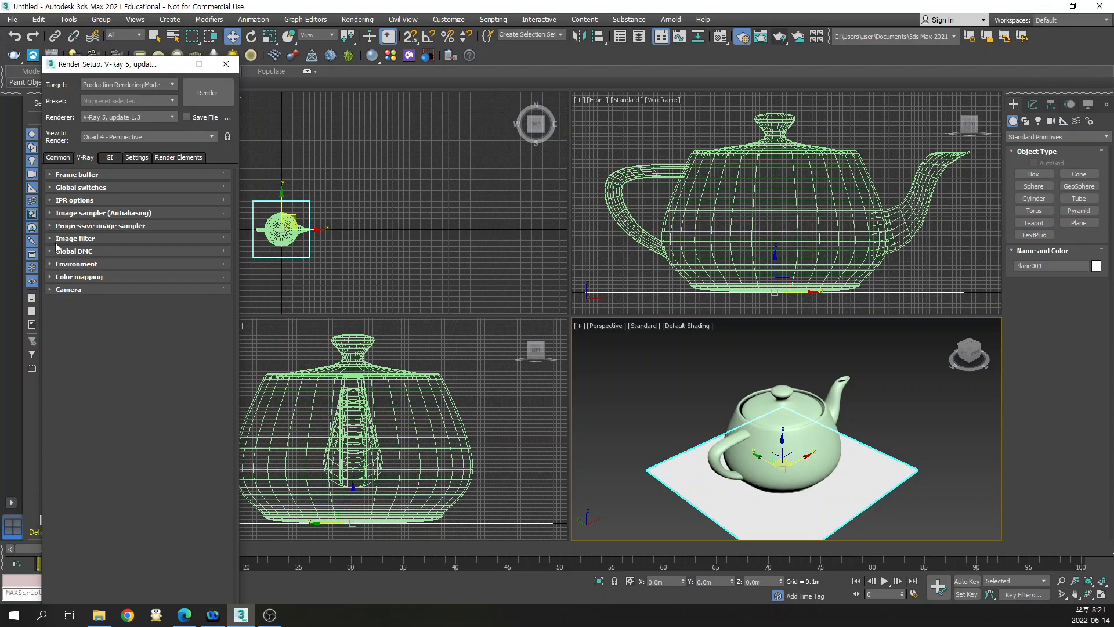
Set the V-Ray image filter to Catmull-Rom and the color mapping type to HSV exponential
{"action": "left_click", "coordinate": [51, 238]}
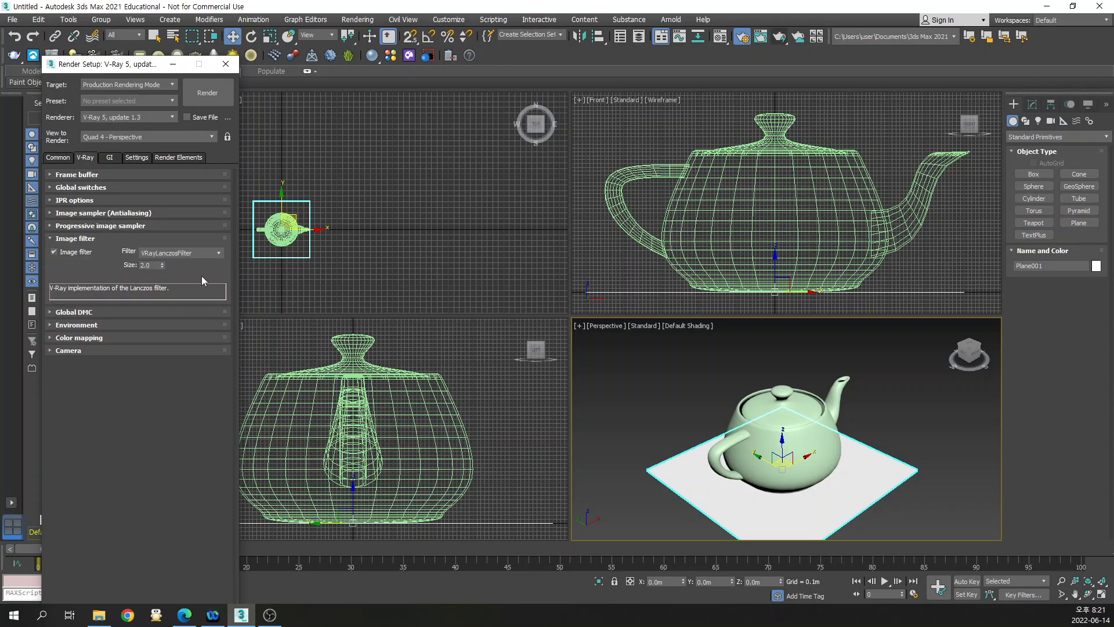
{"action": "left_click", "coordinate": [200, 253]}
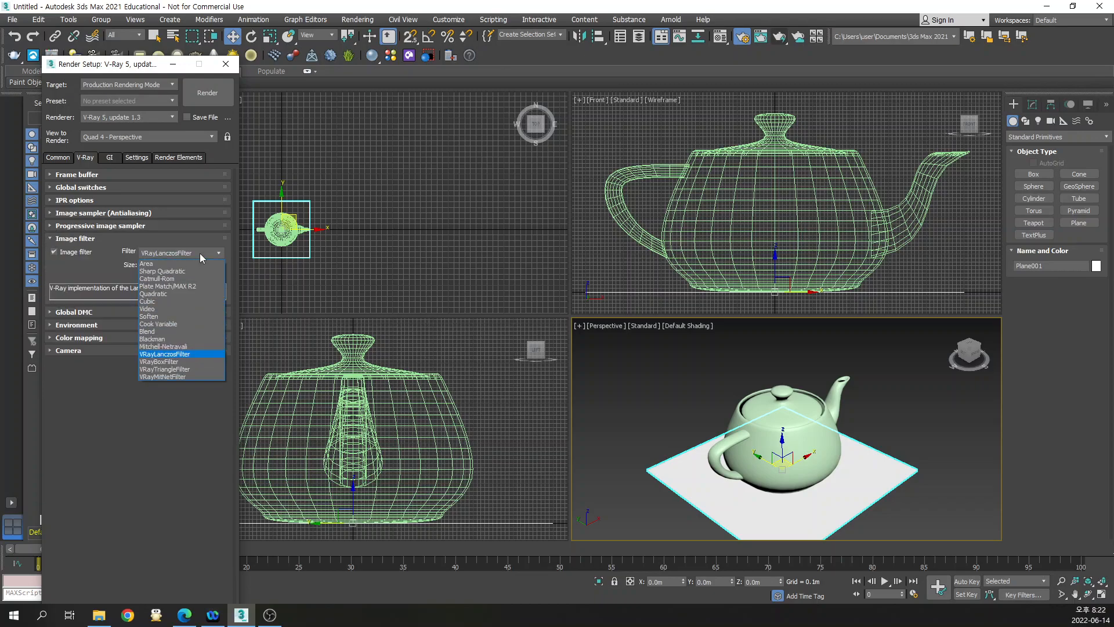
{"action": "left_click", "coordinate": [182, 279]}
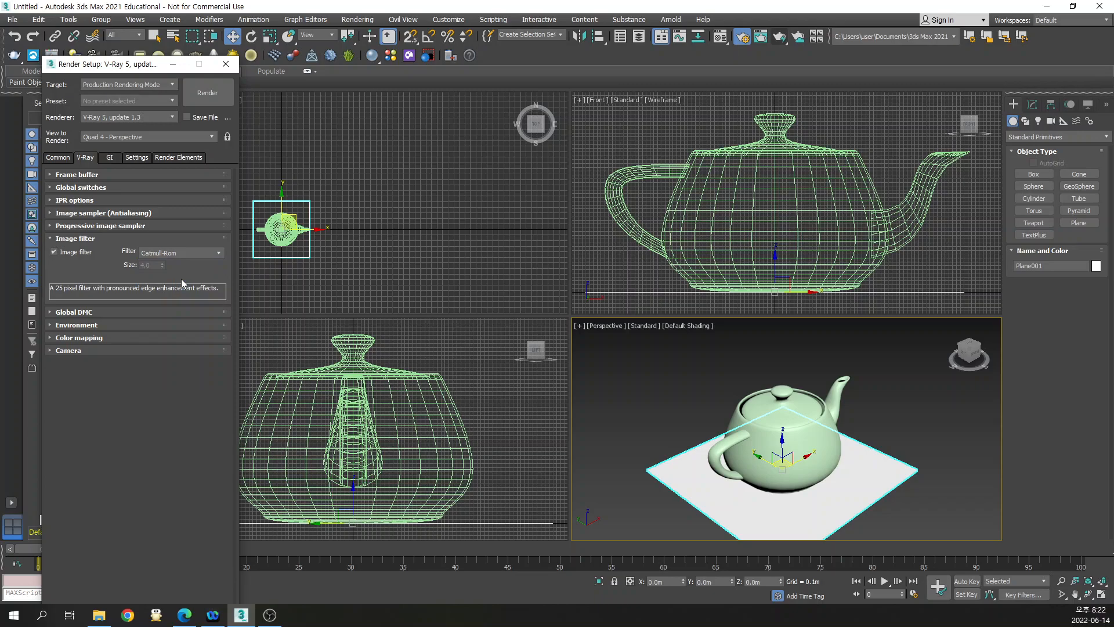
{"action": "left_click", "coordinate": [98, 339]}
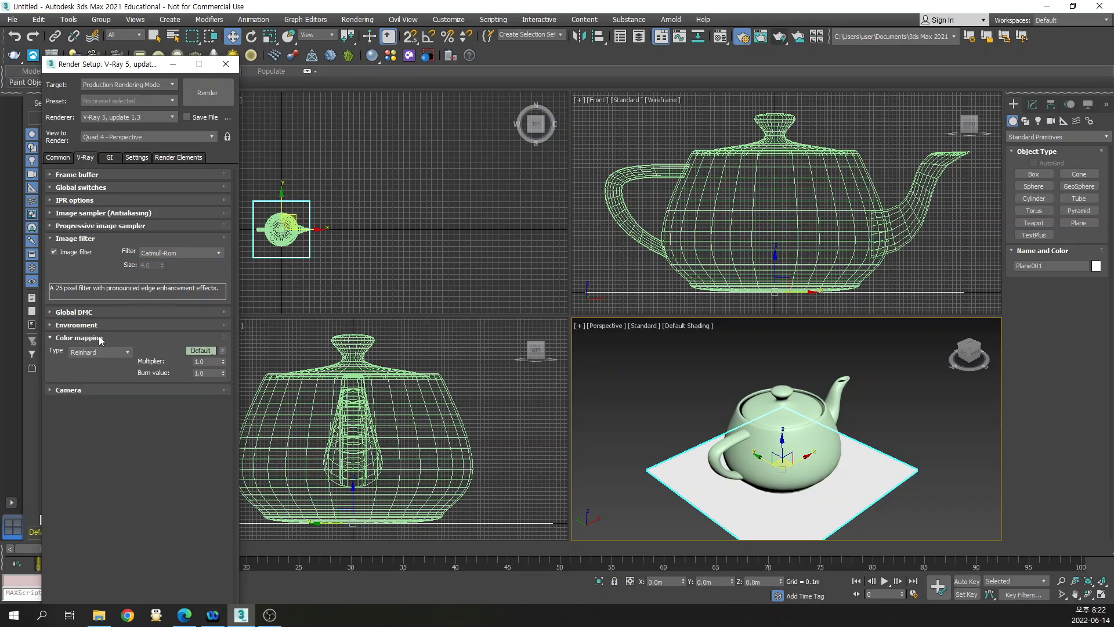
{"action": "left_click", "coordinate": [97, 351]}
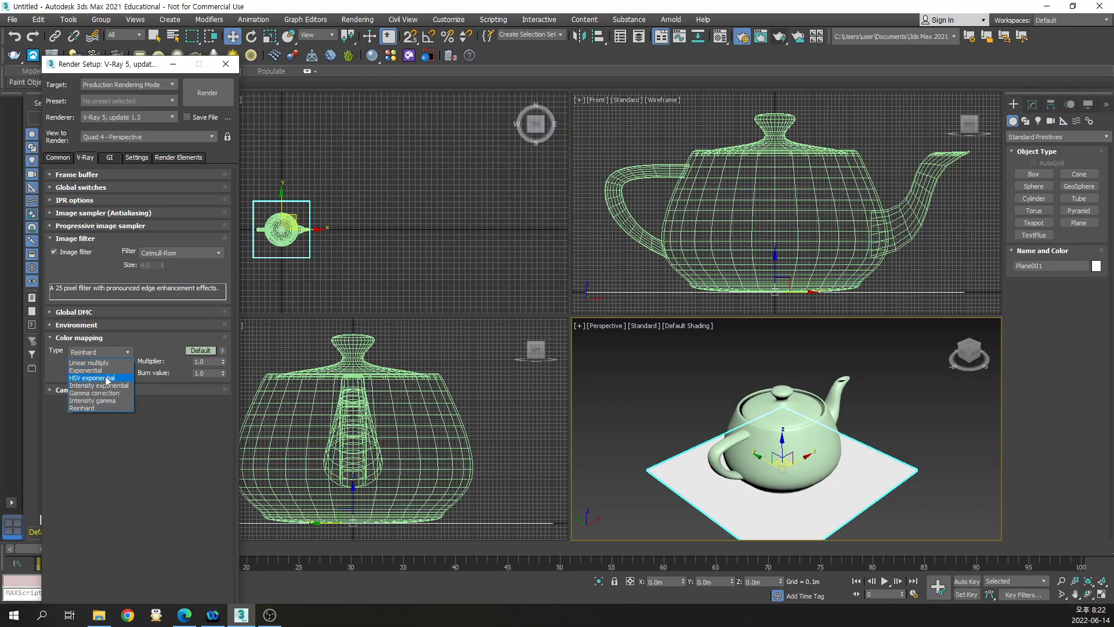
{"action": "left_click", "coordinate": [106, 378]}
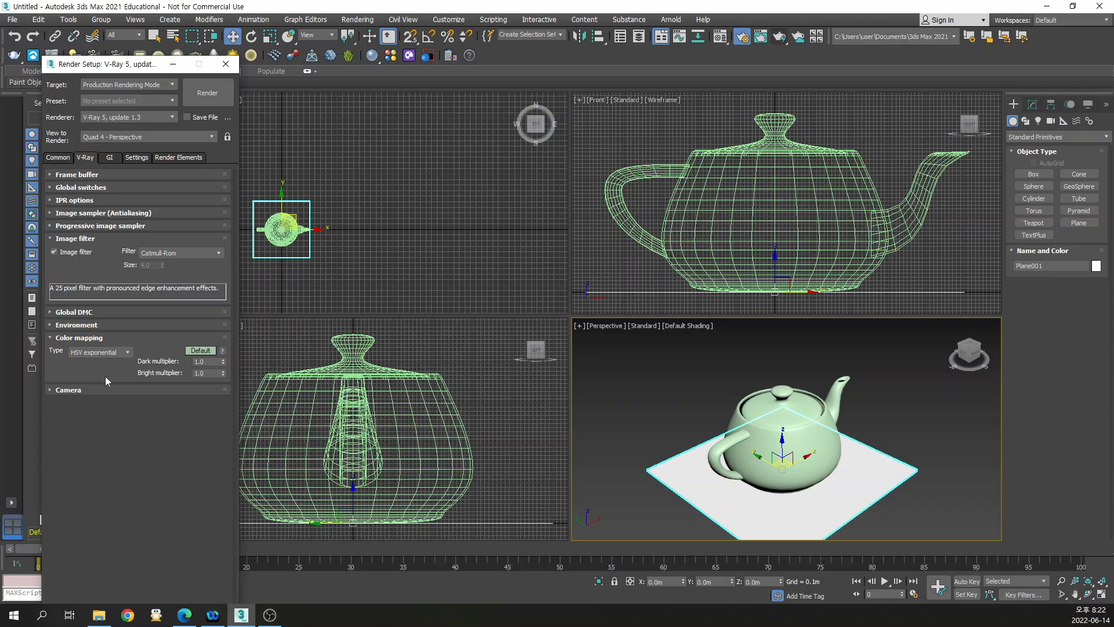
Set the primary global illumination engine to Irradiance map and its current preset to Very low
{"action": "scroll", "coordinate": [790, 502], "scroll_direction": "up", "scroll_amount": 4}
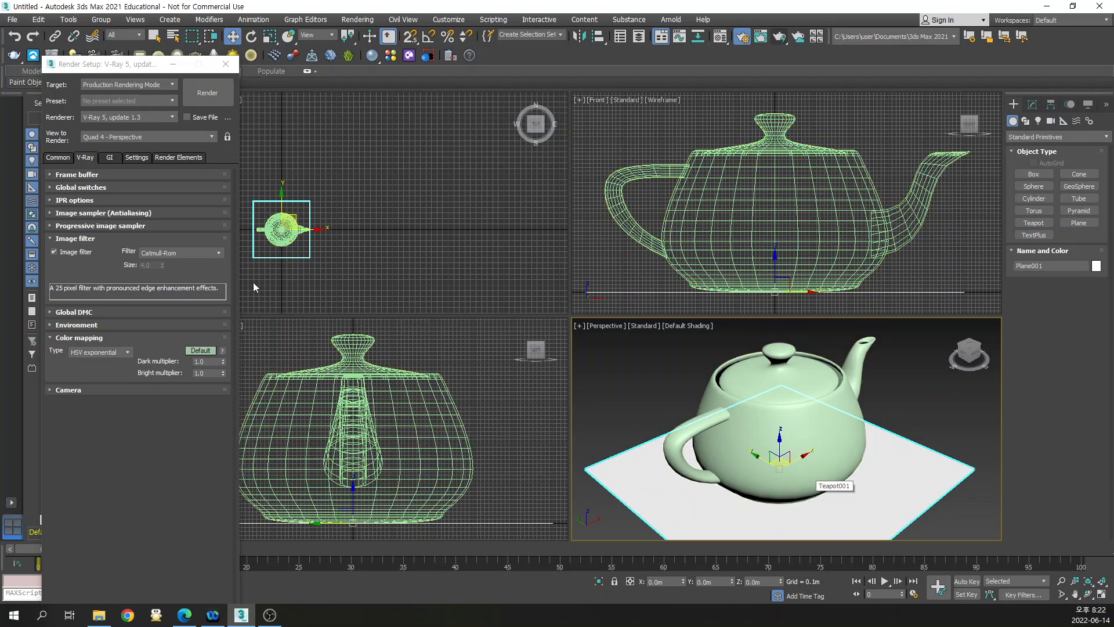
{"action": "left_click", "coordinate": [52, 239]}
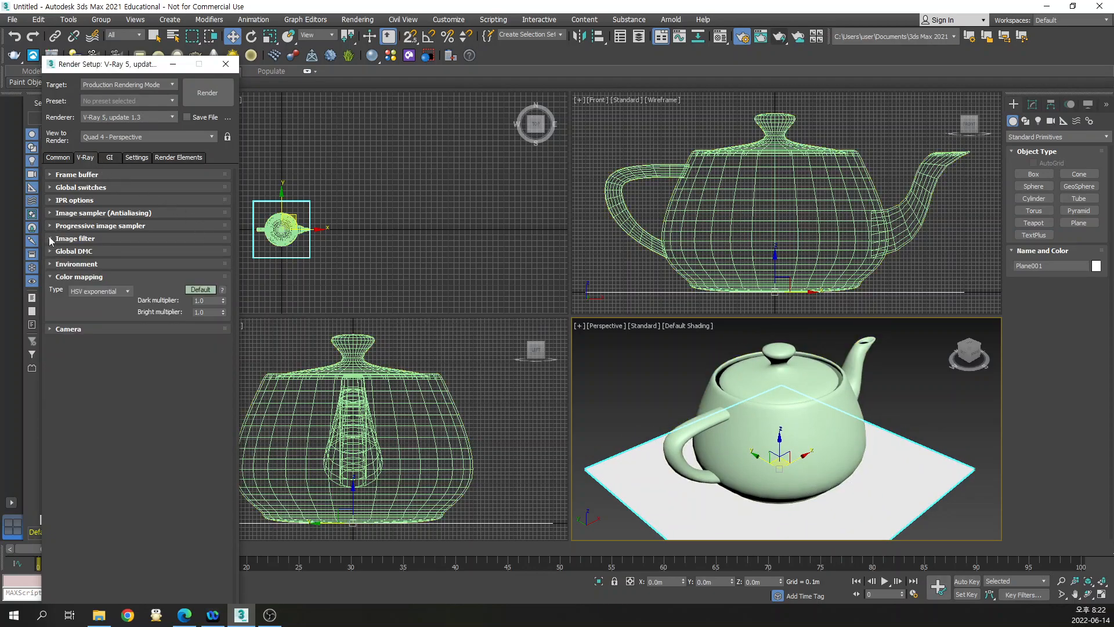
{"action": "left_click", "coordinate": [114, 160]}
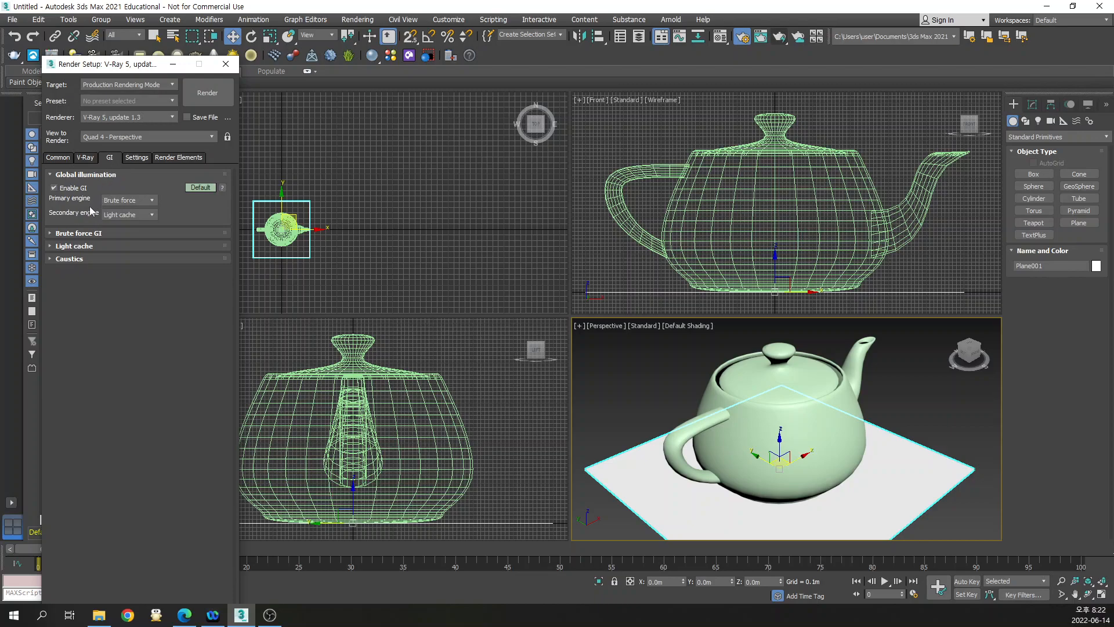
{"action": "left_click", "coordinate": [127, 200]}
{"action": "left_click", "coordinate": [134, 212]}
{"action": "left_click", "coordinate": [52, 233]}
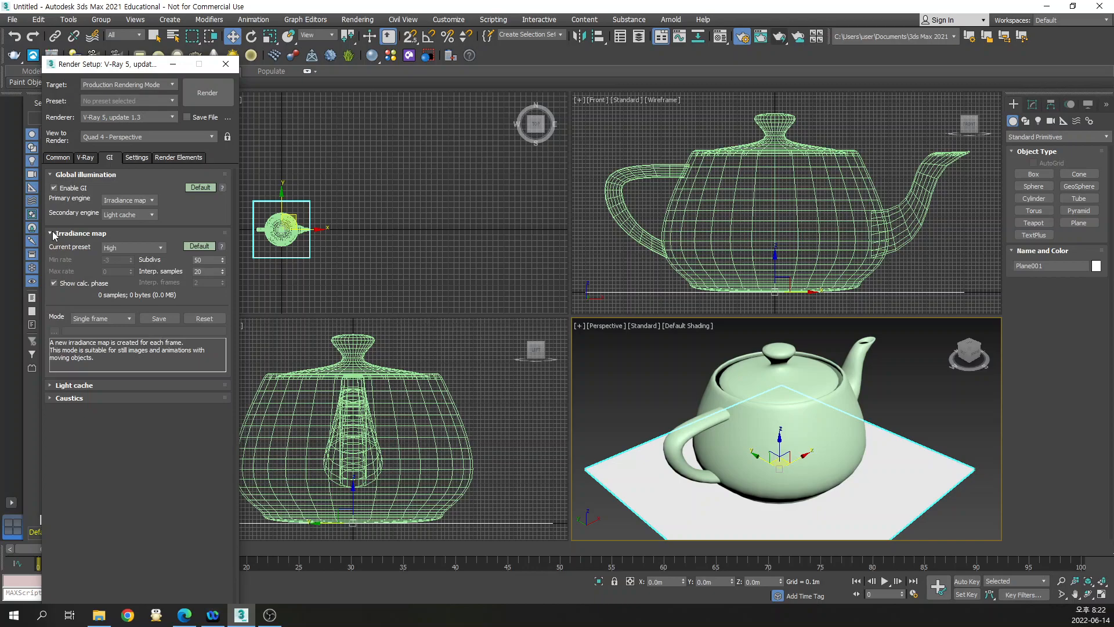
{"action": "left_click", "coordinate": [128, 249]}
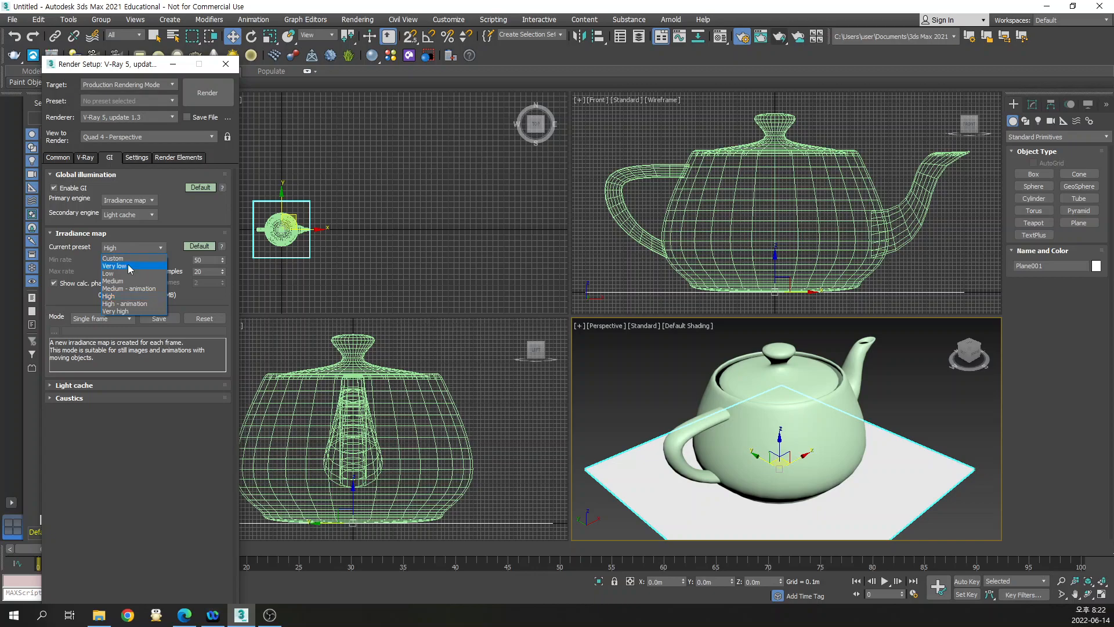
{"action": "left_click", "coordinate": [128, 267]}
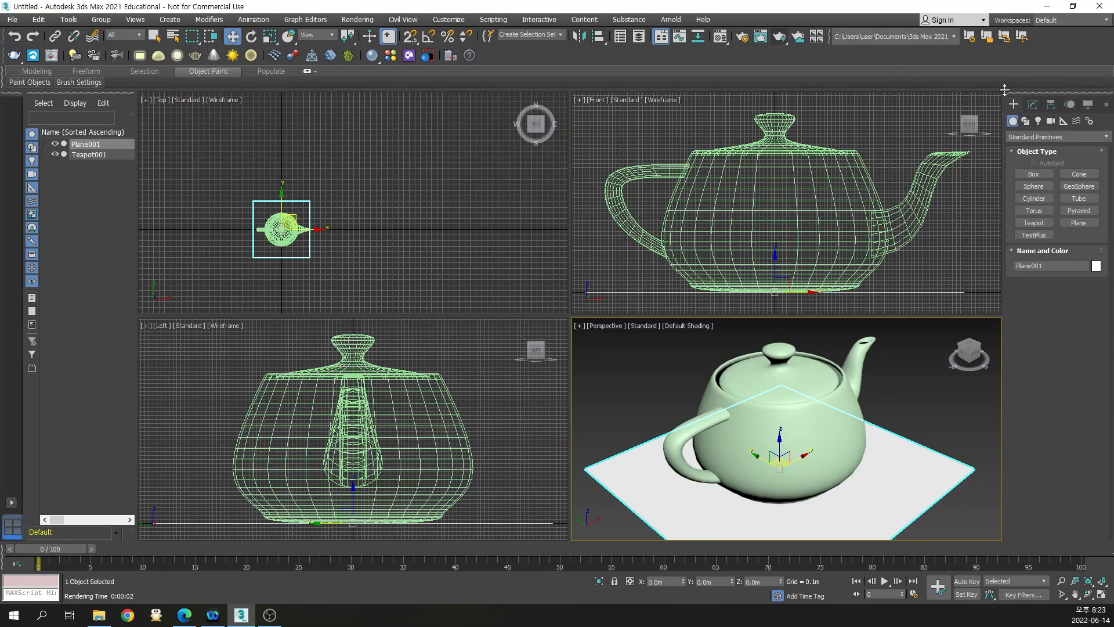
Draw a plane-type VRayLight about 1.1 m long and 1.02 m wide over the ground plane in the Top view
{"action": "left_click", "coordinate": [1038, 120]}
{"action": "left_click", "coordinate": [1037, 138]}
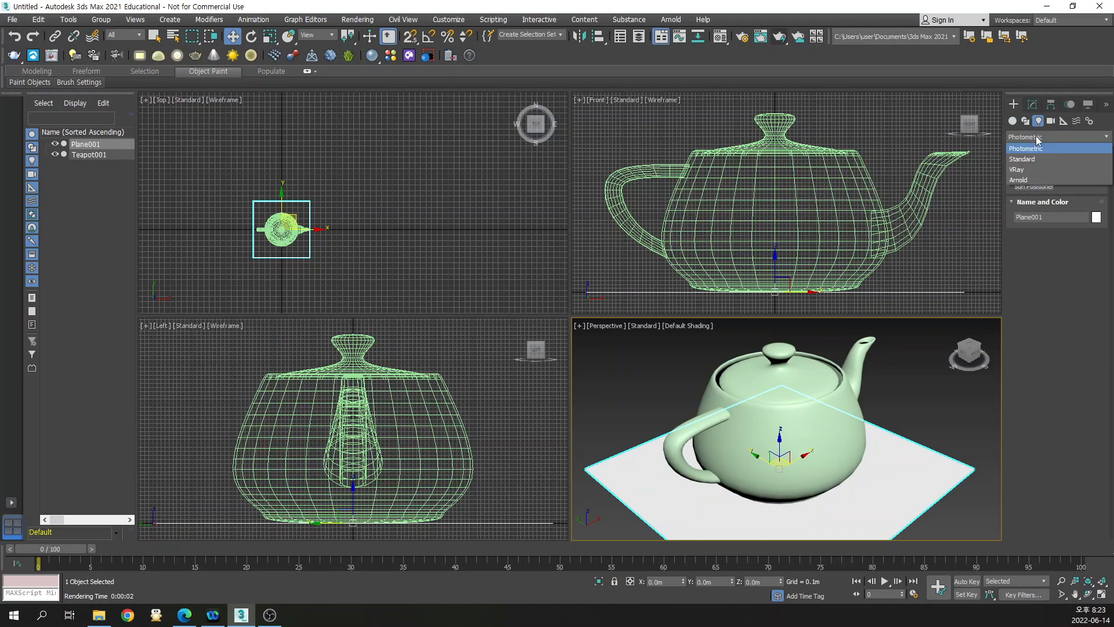
{"action": "left_click", "coordinate": [1025, 170]}
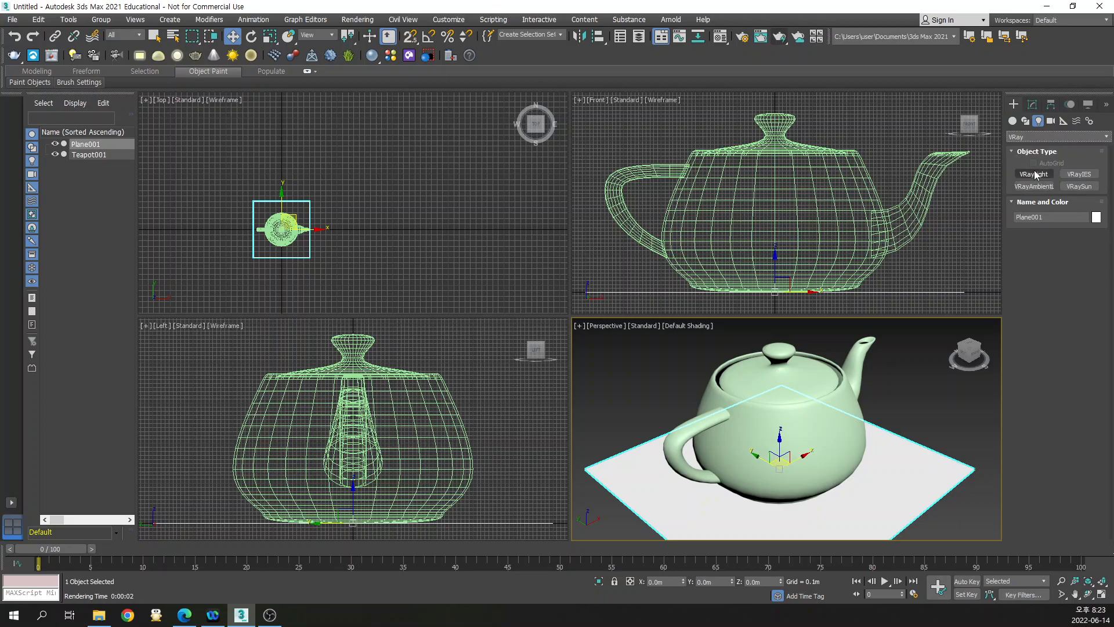
{"action": "left_click", "coordinate": [1034, 174]}
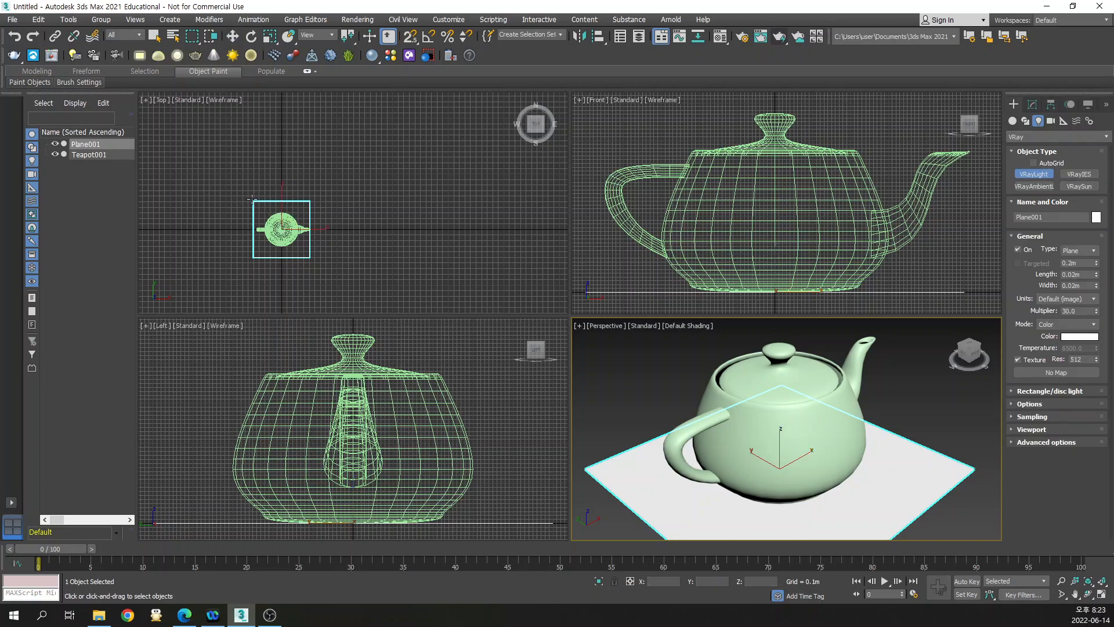
{"action": "left_click_drag", "start_coordinate": [252, 200], "coordinate": [314, 256]}
Set the light's length and width to 1 m and its multiplier to 10
{"action": "left_click", "coordinate": [1088, 274]}
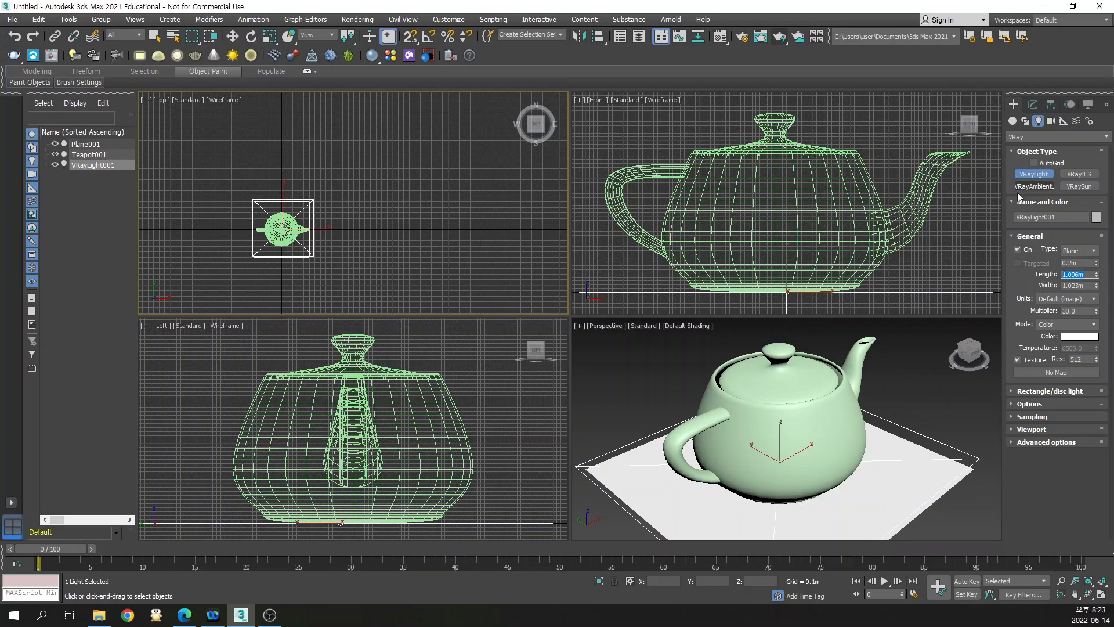
{"action": "type", "text": "1"}
{"action": "key", "text": "Tab"}
{"action": "type", "text": "1"}
{"action": "key", "text": "Tab"}
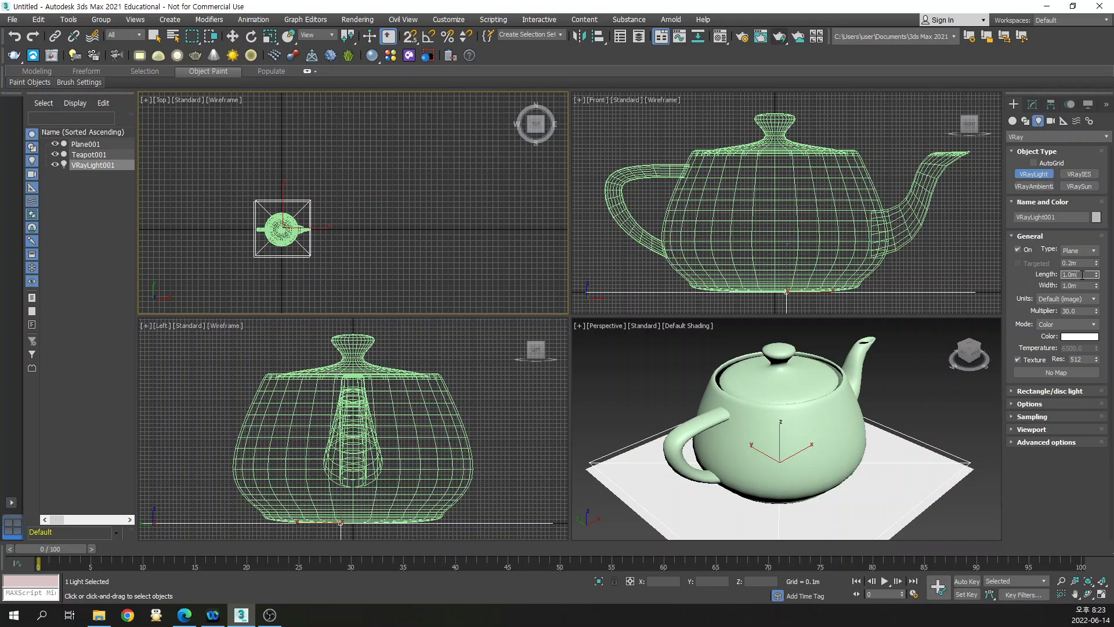
{"action": "left_click", "coordinate": [1076, 311]}
{"action": "type", "text": "10"}
{"action": "key", "text": "Tab"}
Center the light over the teapot at X 0 and Y 0 and raise it to Z 1.0 m
{"action": "left_click", "coordinate": [232, 36]}
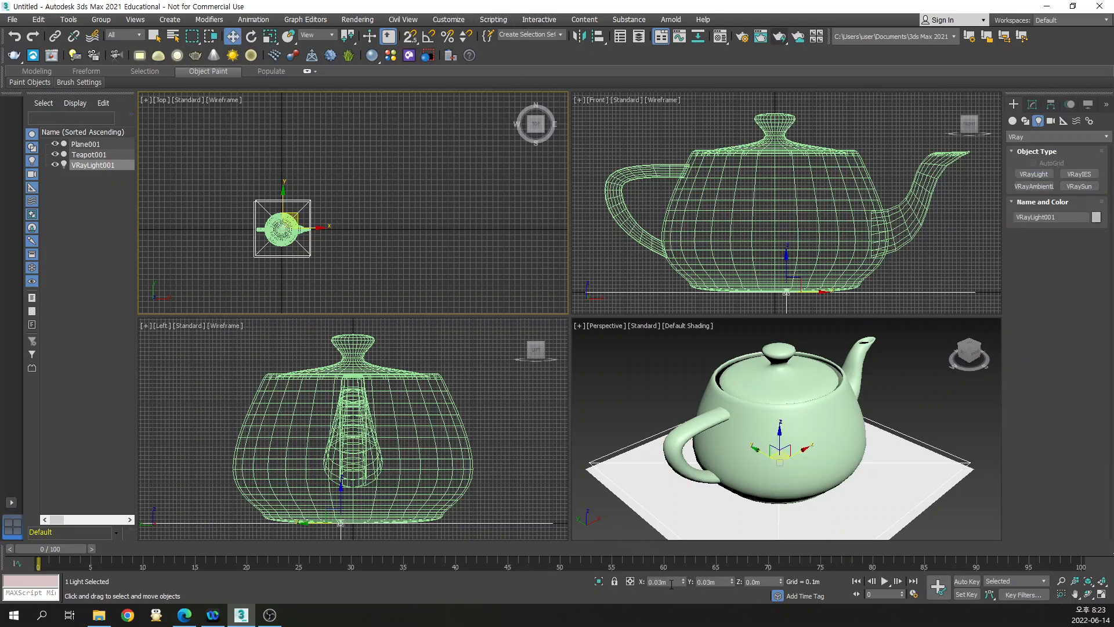
{"action": "type", "text": "0"}
{"action": "key", "text": "Tab"}
{"action": "key", "text": "Tab"}
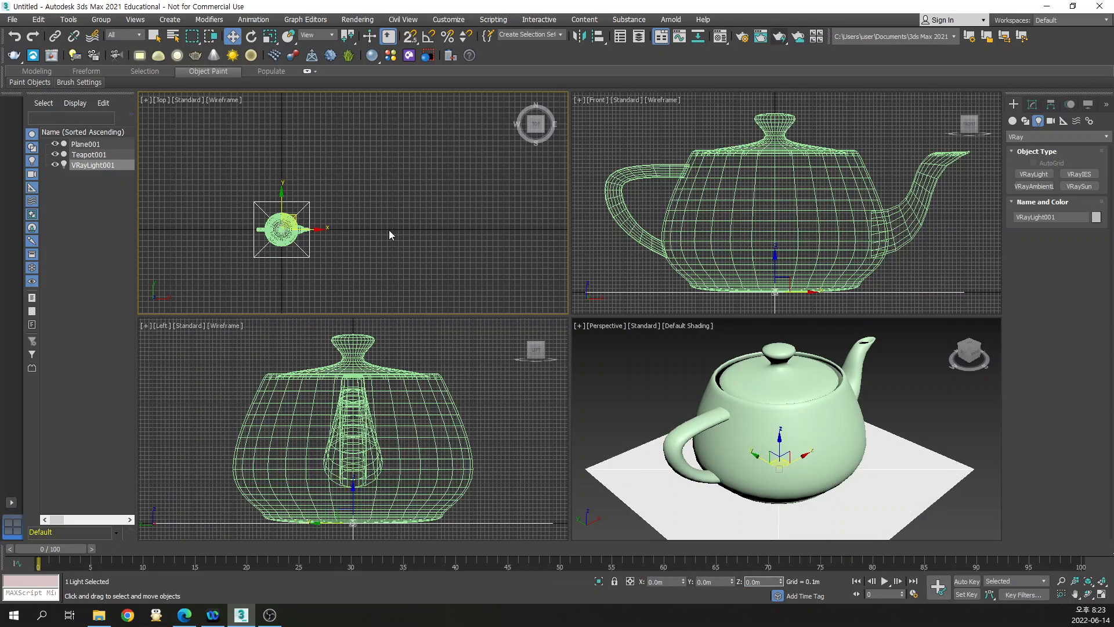
{"action": "scroll", "coordinate": [776, 264], "scroll_direction": "down", "scroll_amount": 5}
{"action": "left_click_drag", "start_coordinate": [776, 264], "coordinate": [776, 149]}
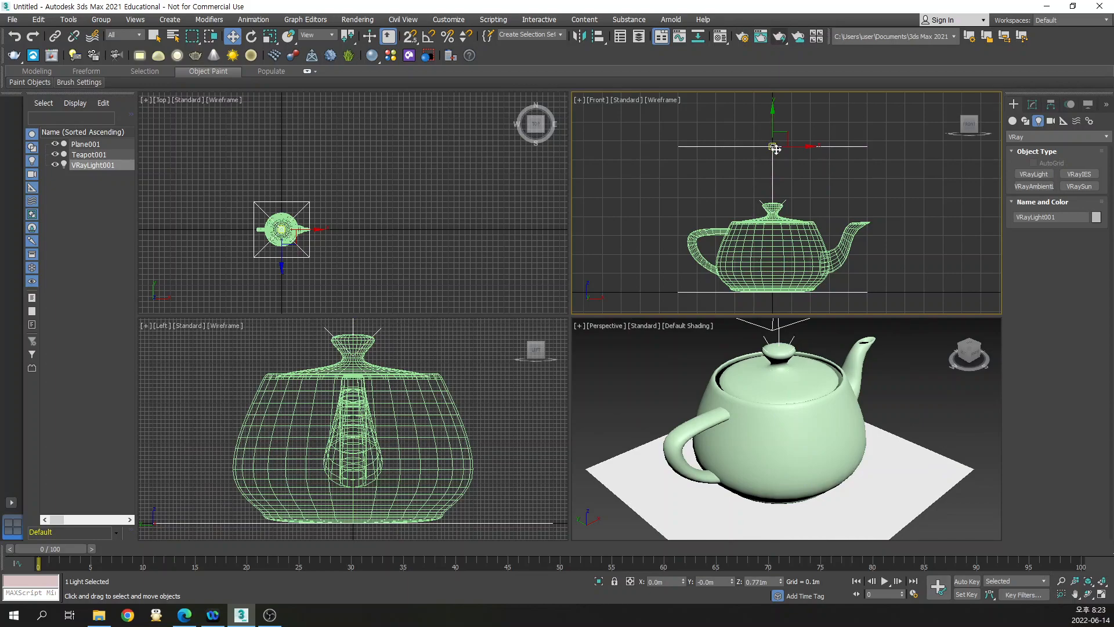
{"action": "double_click", "coordinate": [766, 583]}
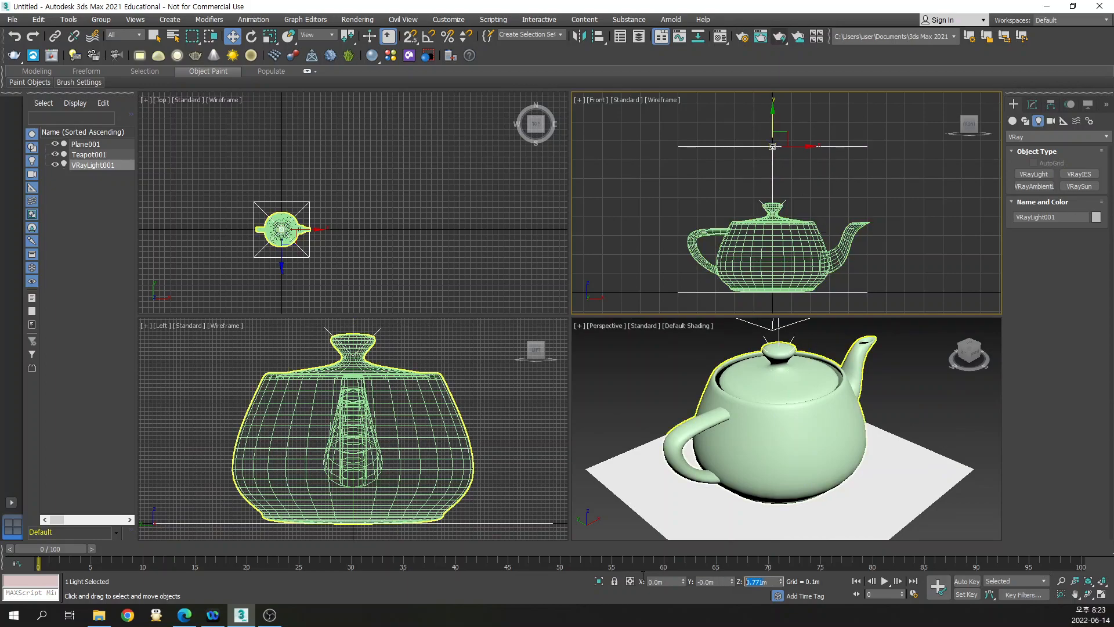
{"action": "key", "text": "Return"}
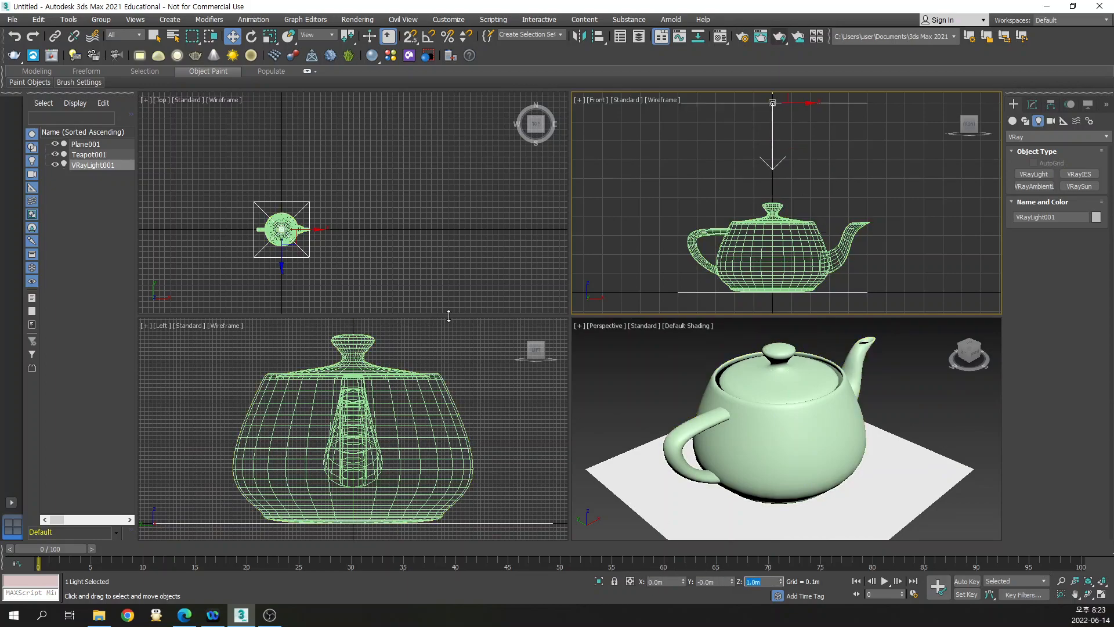
Tilt the light toward the teapot in the Left view and shift it to about Y -0.378 m
{"action": "scroll", "coordinate": [314, 445], "scroll_direction": "down", "scroll_amount": 6}
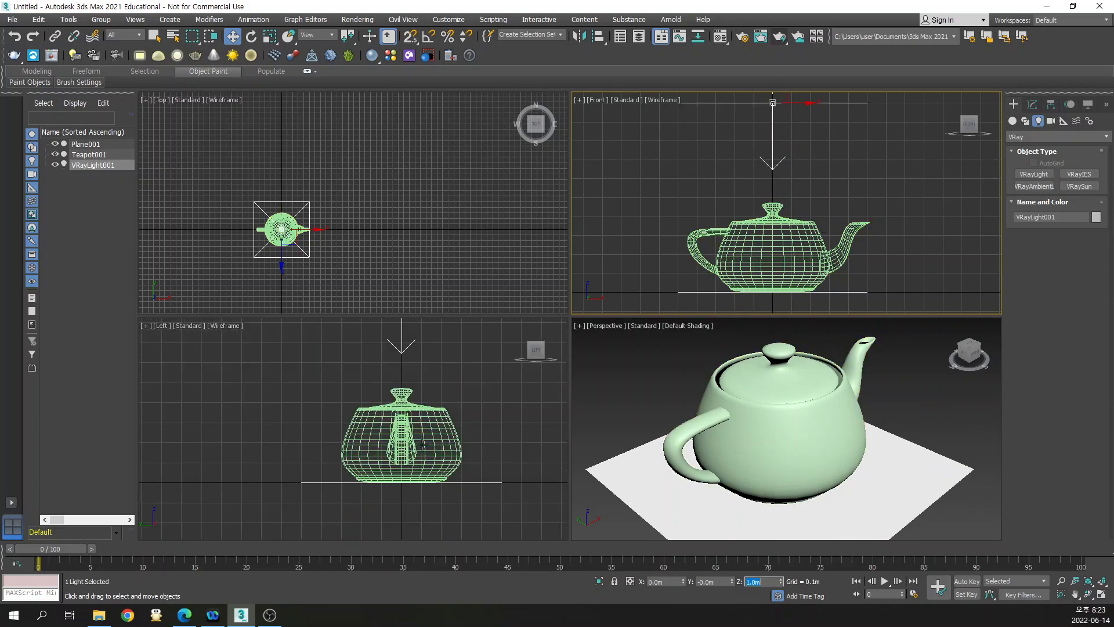
{"action": "left_click", "coordinate": [251, 36]}
{"action": "left_click_drag", "start_coordinate": [357, 336], "coordinate": [354, 285]}
{"action": "left_click", "coordinate": [233, 37]}
{"action": "left_click_drag", "start_coordinate": [351, 363], "coordinate": [388, 364]}
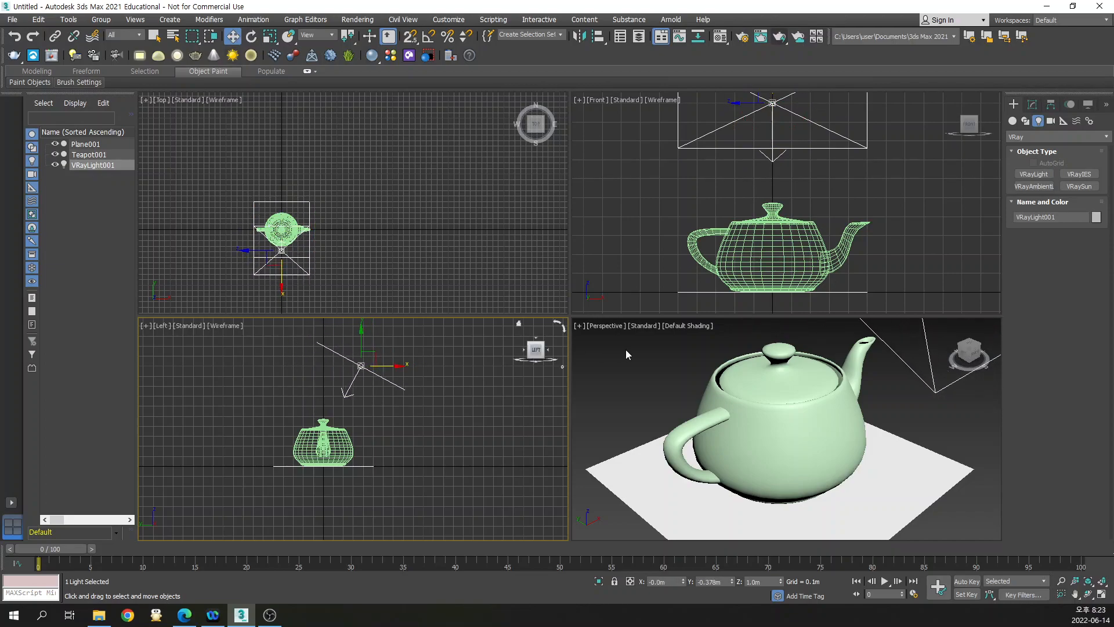
Test render the lit teapot in the Perspective view and close the rendered frame
{"action": "left_click", "coordinate": [626, 350]}
{"action": "left_click", "coordinate": [780, 36]}
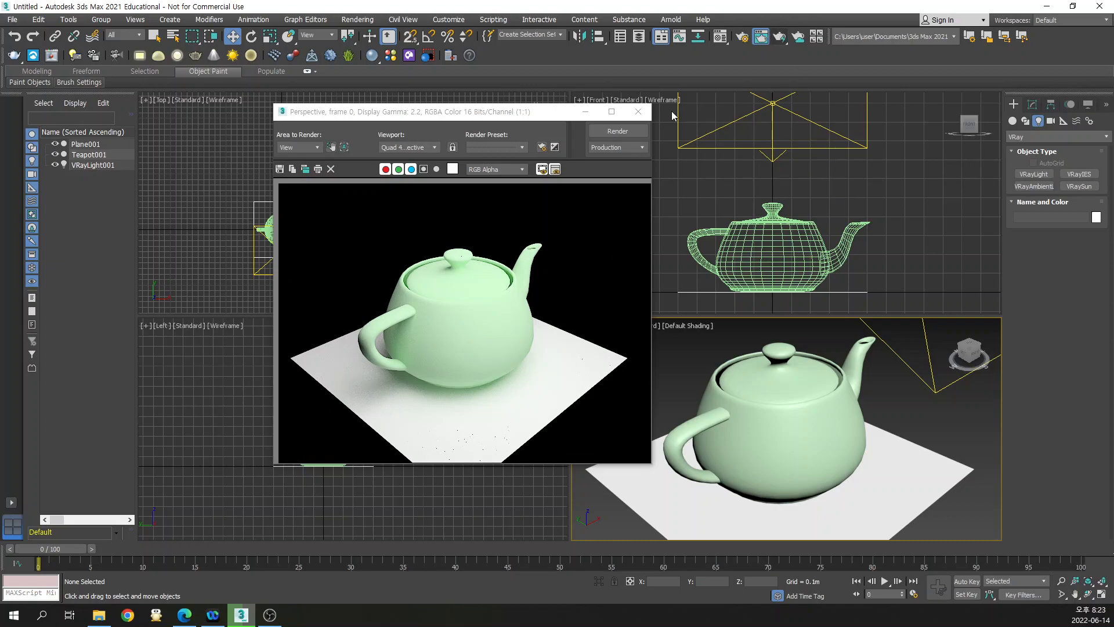
{"action": "left_click", "coordinate": [638, 112]}
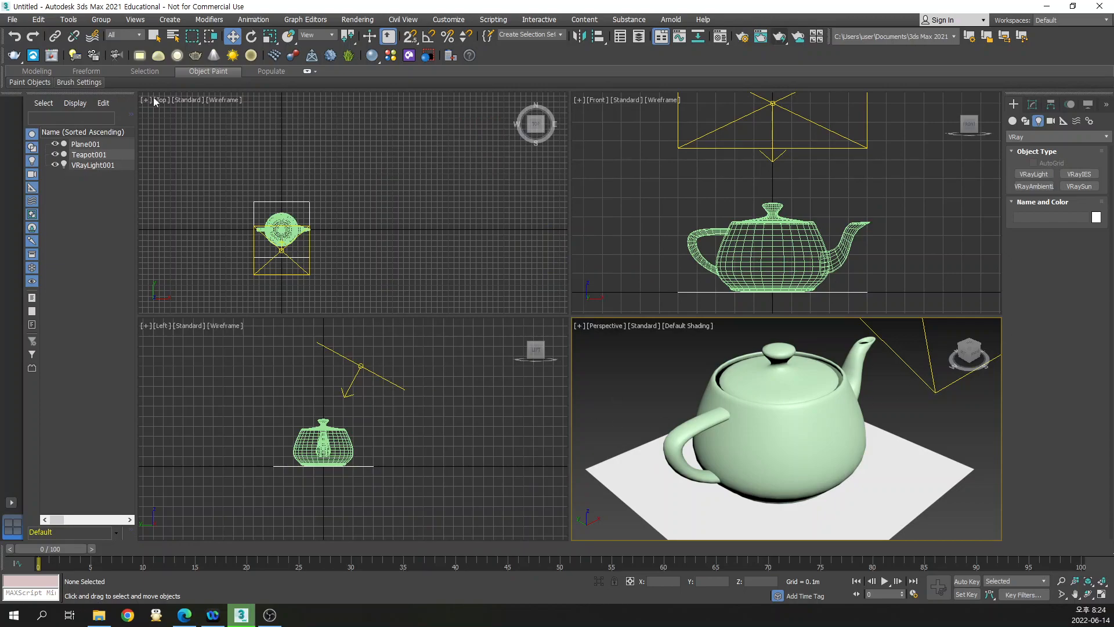
{"action": "key", "text": "shift+q"}
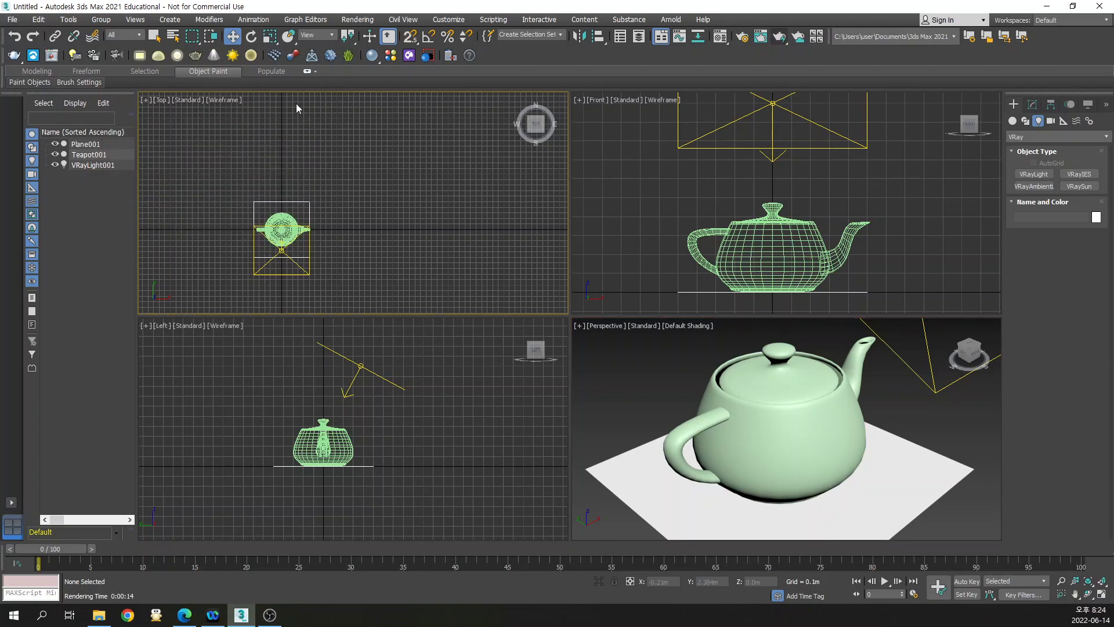
Select the VRayLight and set its multiplier to 5
{"action": "left_click", "coordinate": [905, 370]}
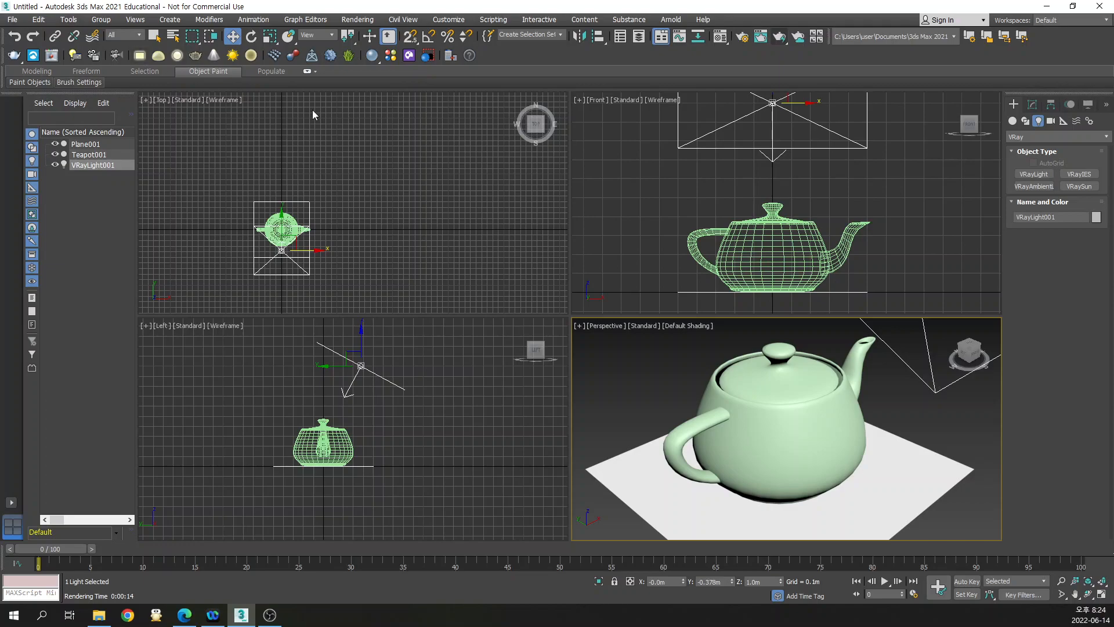
{"action": "left_click", "coordinate": [1032, 104]}
{"action": "double_click", "coordinate": [1083, 333]}
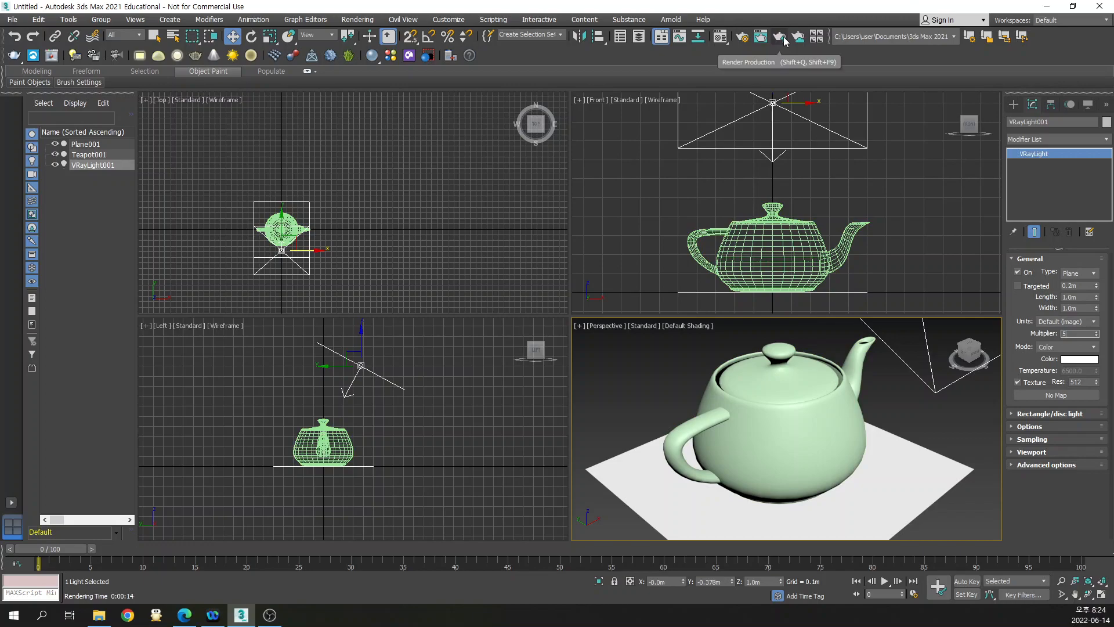
Render the Perspective view again with the new light intensity and close the rendered frame
{"action": "left_click", "coordinate": [784, 39]}
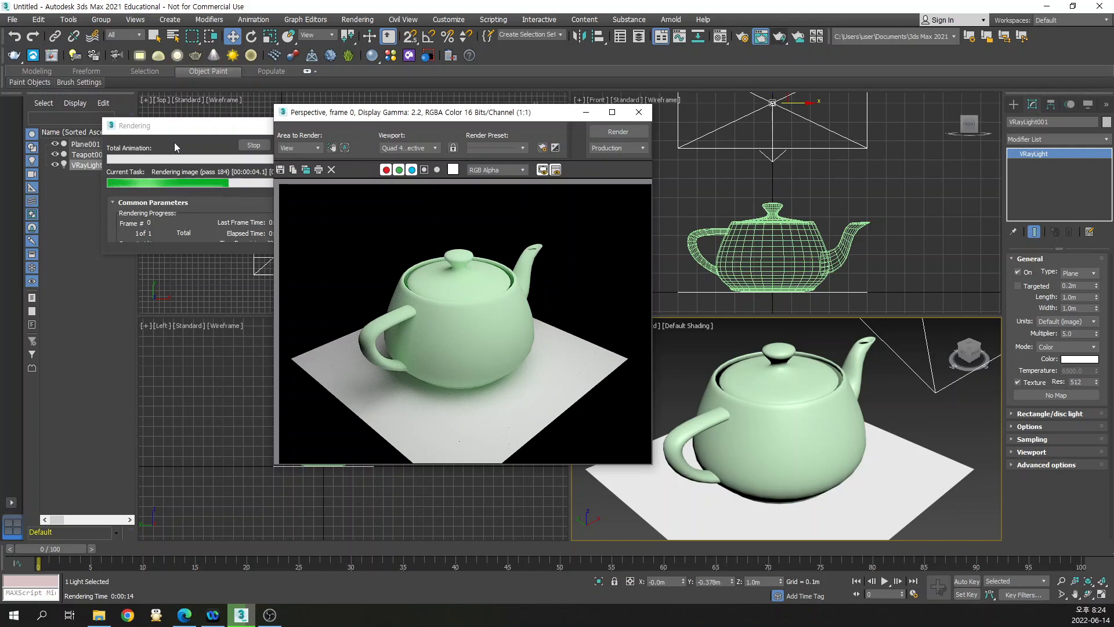
{"action": "left_click", "coordinate": [301, 146]}
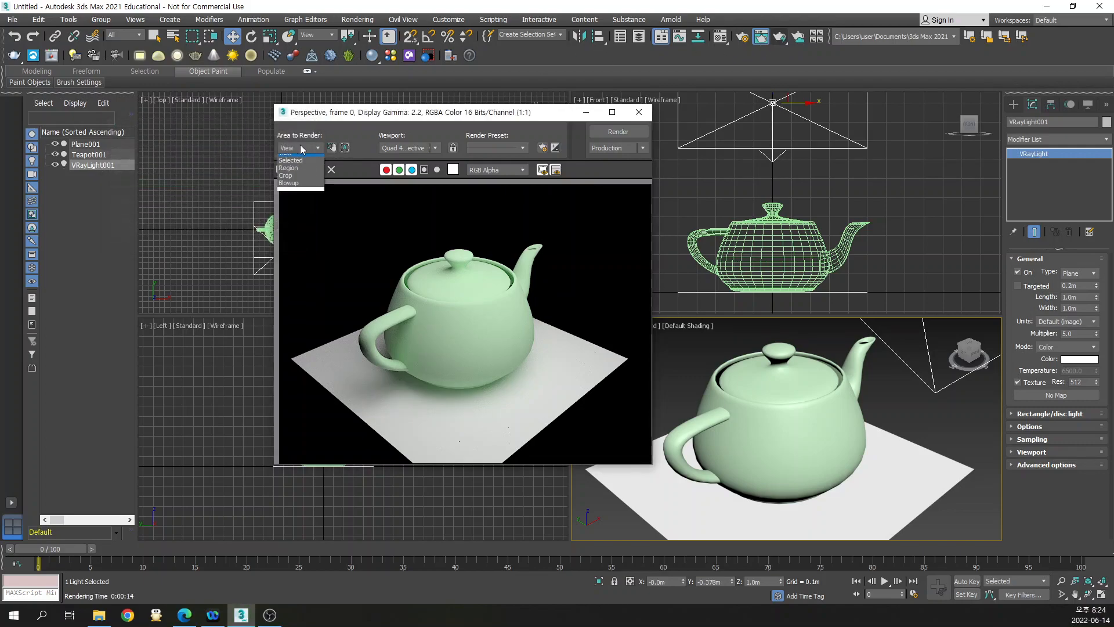
{"action": "left_click", "coordinate": [642, 117]}
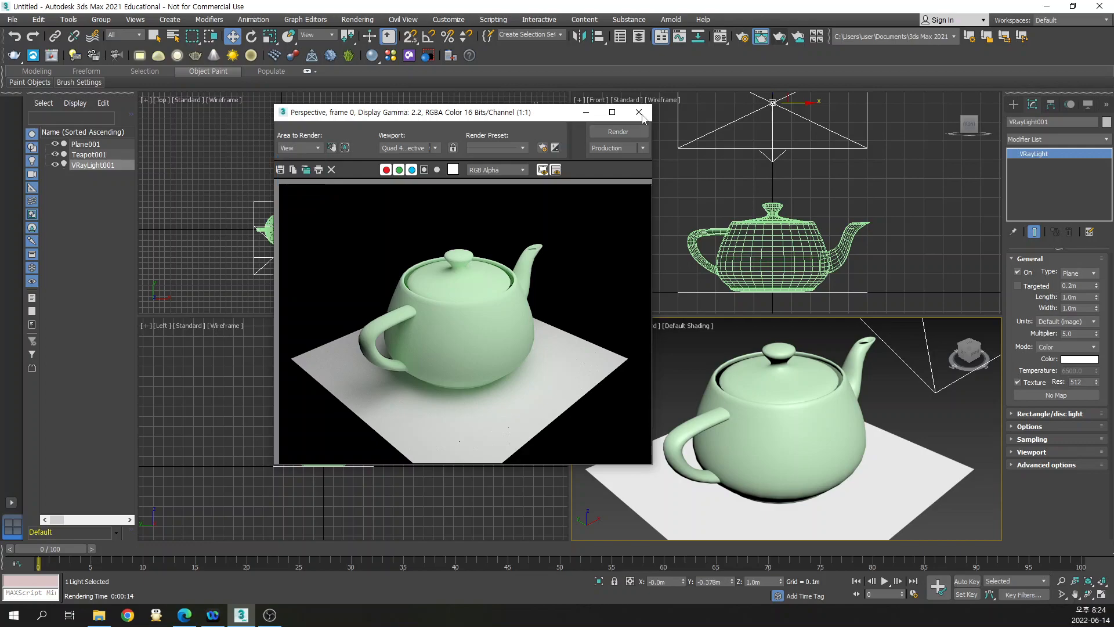
{"action": "left_click", "coordinate": [641, 117]}
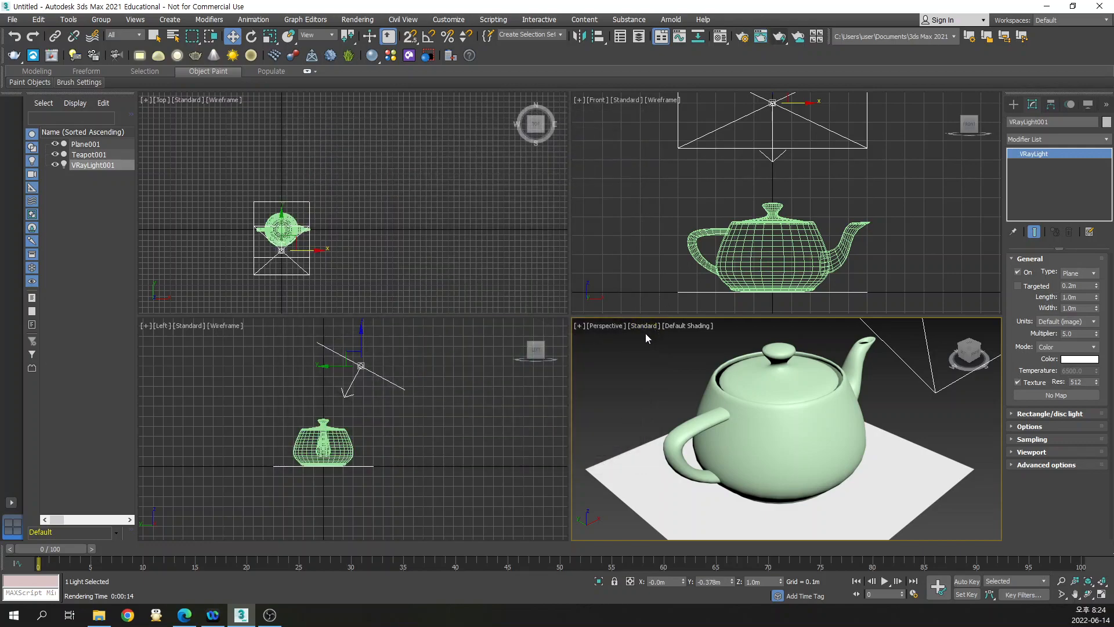
Maximize the Perspective viewport and select the teapot
{"action": "left_click", "coordinate": [649, 333]}
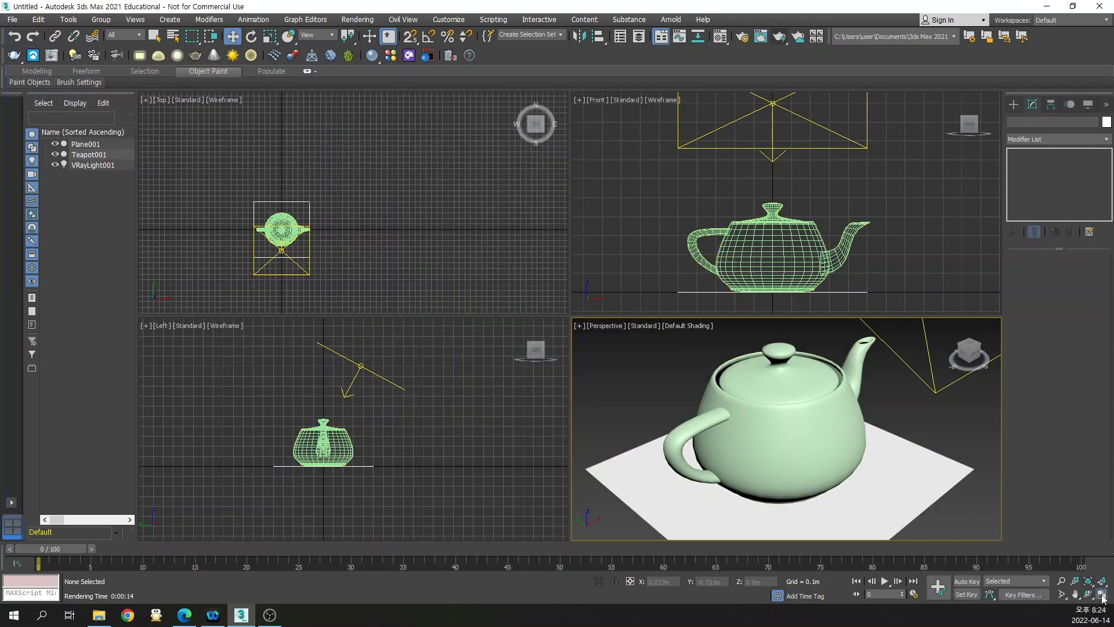
{"action": "left_click", "coordinate": [1102, 594]}
{"action": "left_click", "coordinate": [642, 241]}
Open the Material Editor and change the 01 - Default material from Physical Material to VRayMtl
{"action": "left_click", "coordinate": [720, 36]}
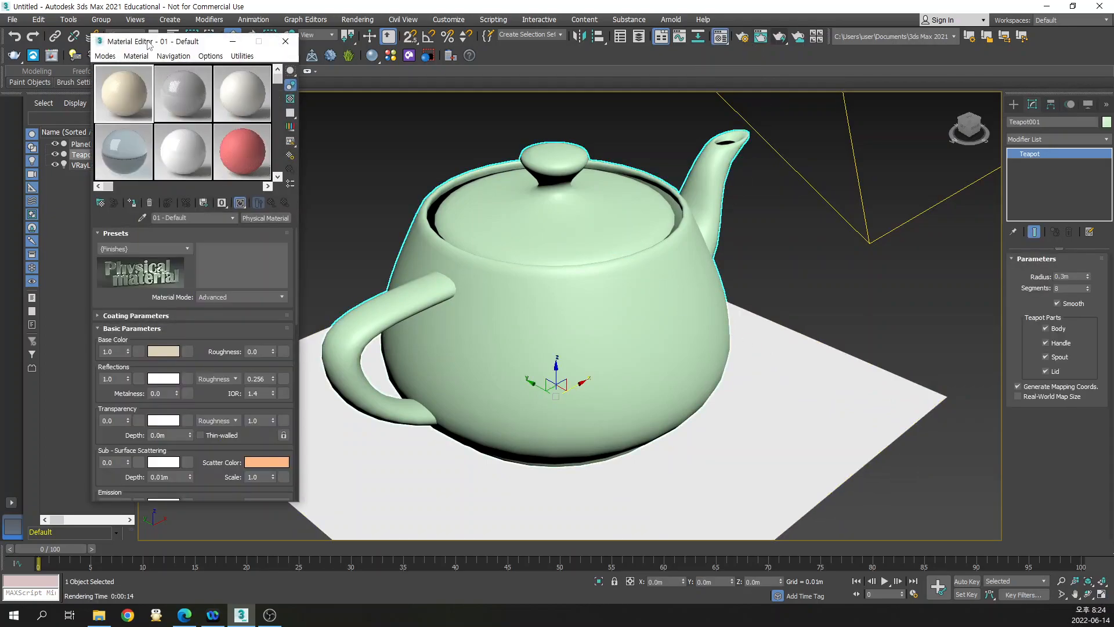
{"action": "left_click", "coordinate": [274, 219]}
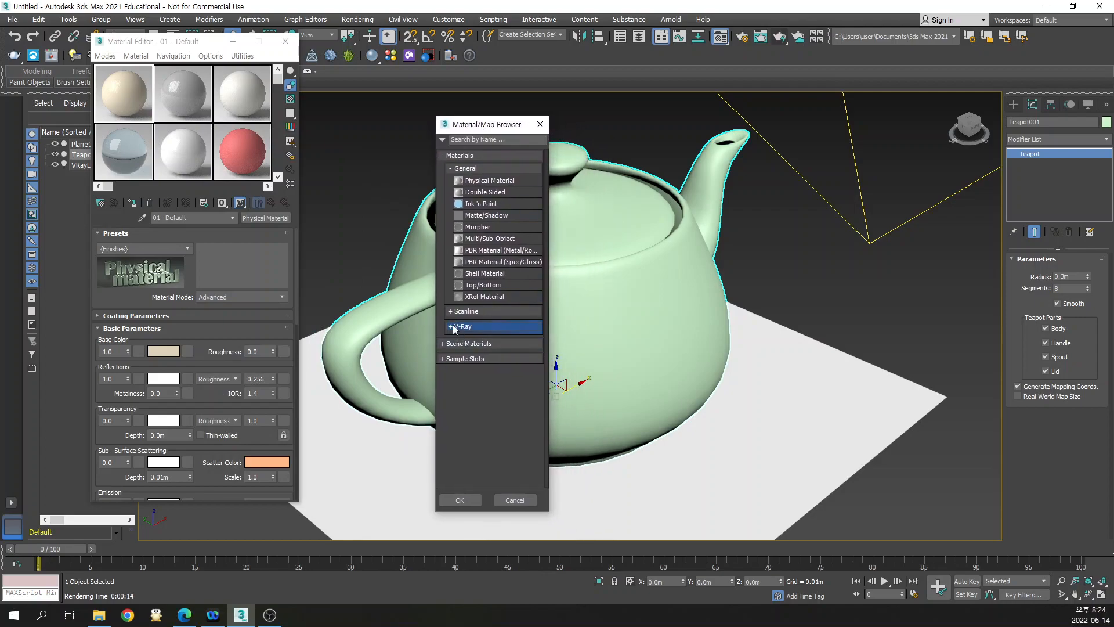
{"action": "left_click", "coordinate": [455, 328]}
{"action": "scroll", "coordinate": [482, 458], "scroll_direction": "down", "scroll_amount": 2}
{"action": "left_click", "coordinate": [492, 419]}
{"action": "left_click", "coordinate": [475, 500]}
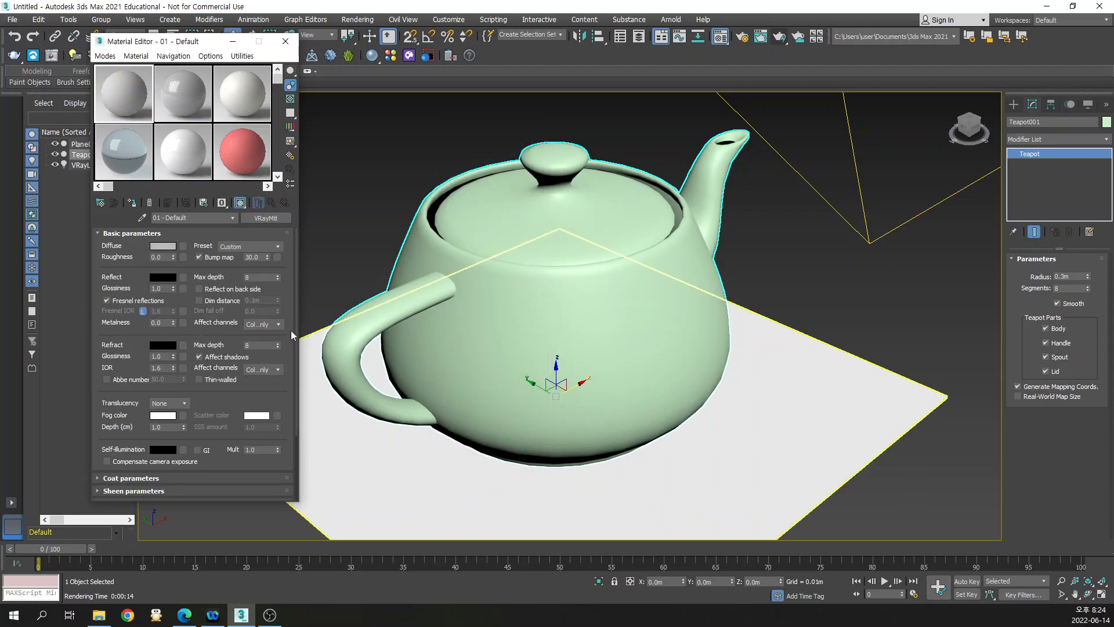
Apply the Aluminium preset to the VRayMtl material and assign it to the selected teapot
{"action": "left_click", "coordinate": [251, 247]}
{"action": "left_click", "coordinate": [251, 278]}
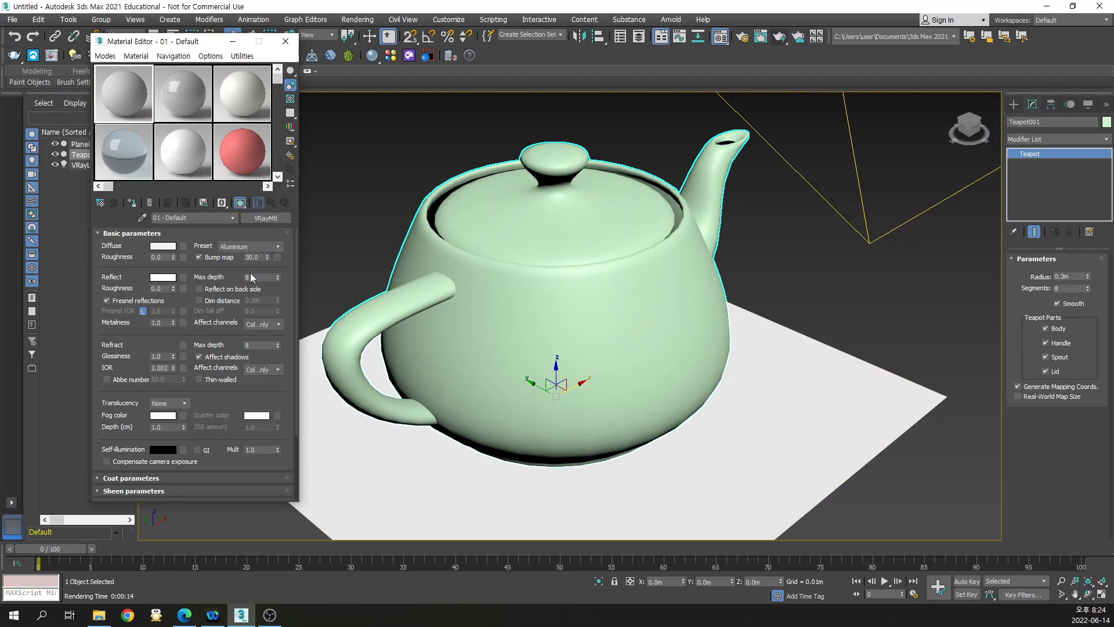
{"action": "left_click", "coordinate": [133, 203]}
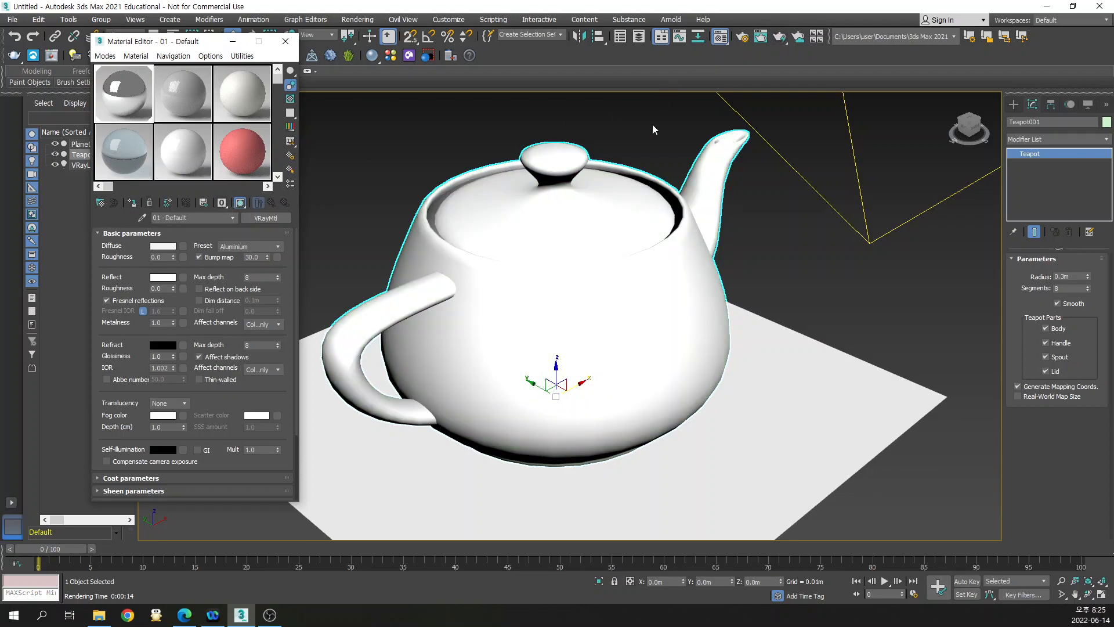
Render the aluminium teapot and move the rendered frame clear of the Material Editor
{"action": "left_click", "coordinate": [781, 37]}
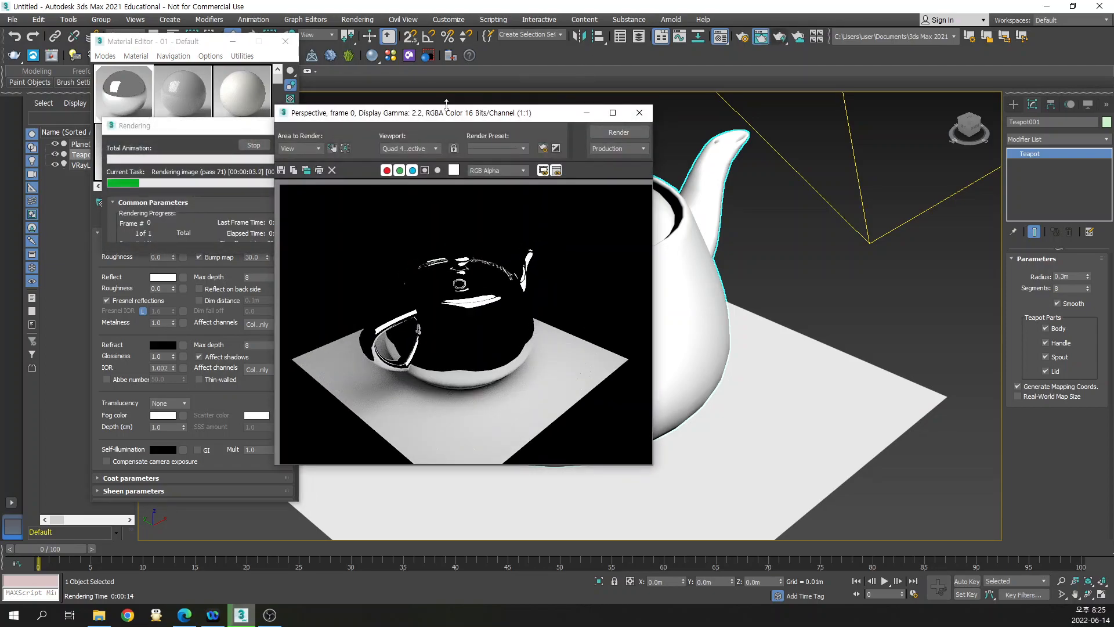
{"action": "left_click_drag", "start_coordinate": [462, 119], "coordinate": [754, 95]}
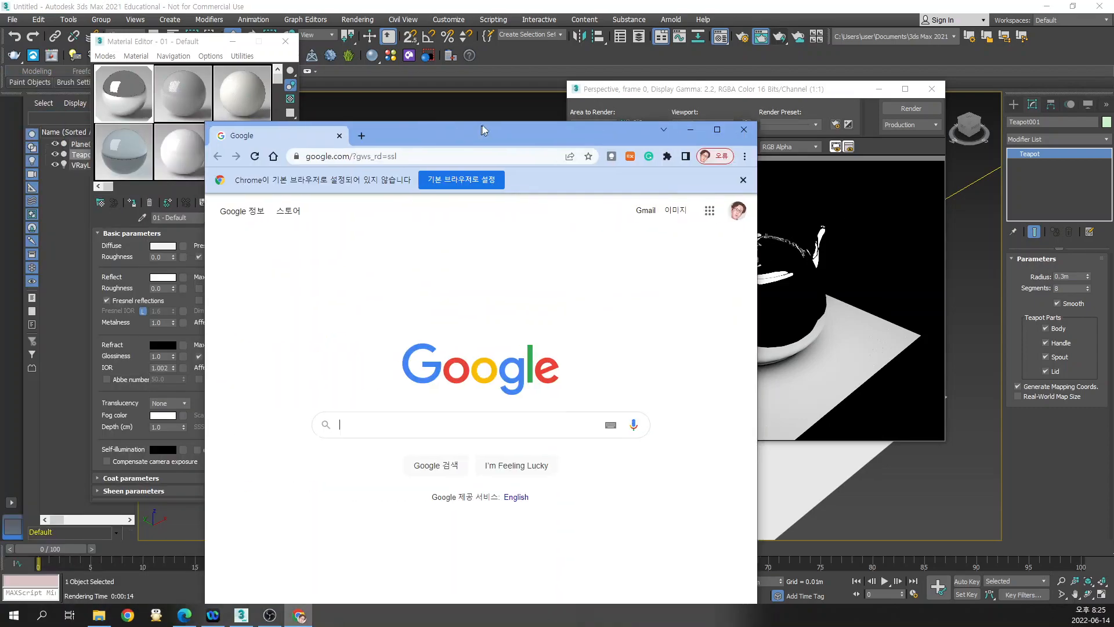
Maximize the browser, search Google for "hdri" and browse the image results
{"action": "left_click", "coordinate": [716, 116]}
{"action": "left_click", "coordinate": [463, 294]}
{"action": "type", "text": "hdri"}
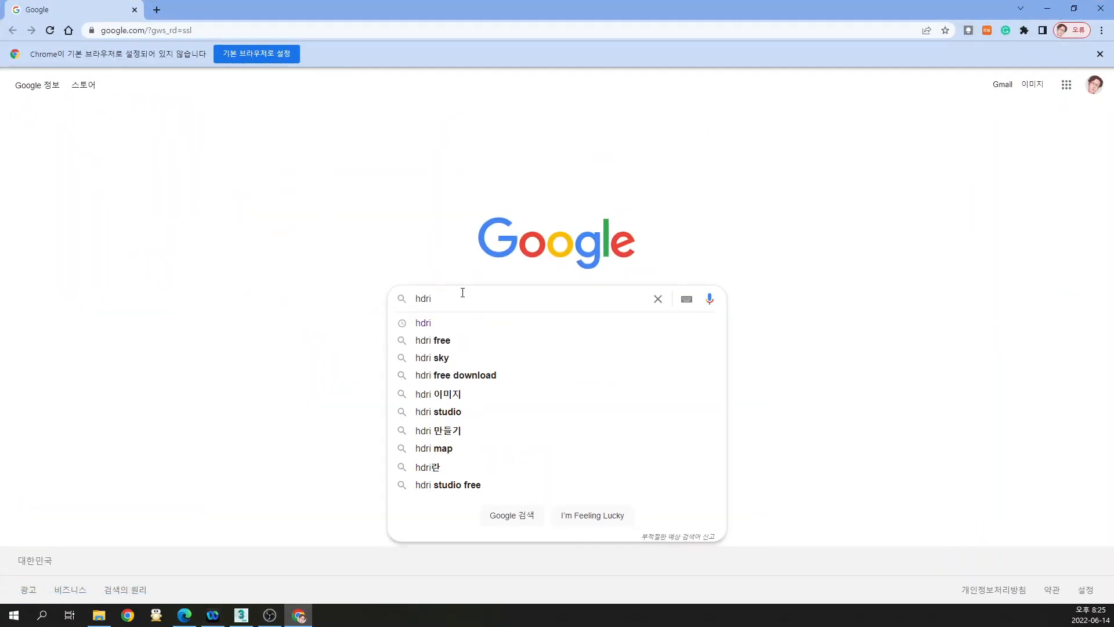
{"action": "key", "text": "Return"}
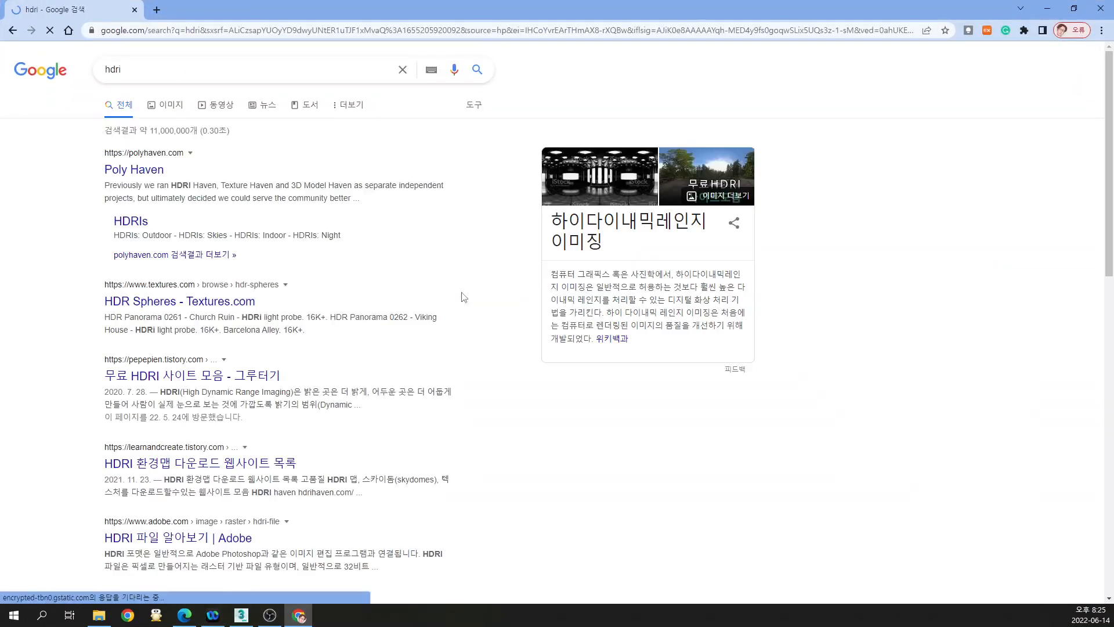
{"action": "left_click", "coordinate": [166, 106]}
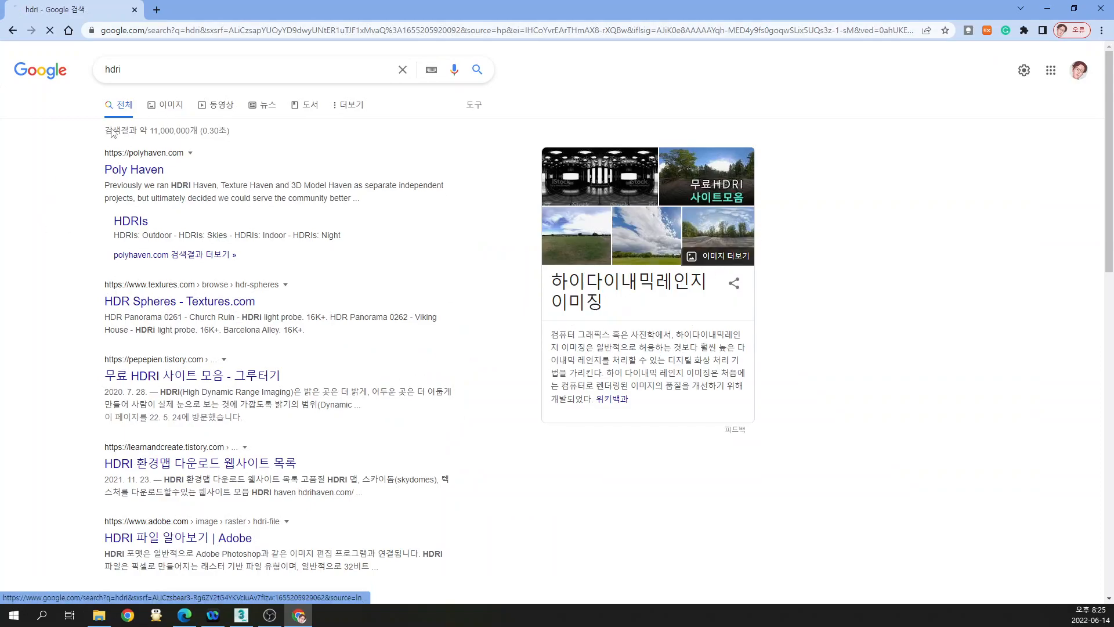
{"action": "scroll", "coordinate": [328, 363], "scroll_direction": "down", "scroll_amount": 1}
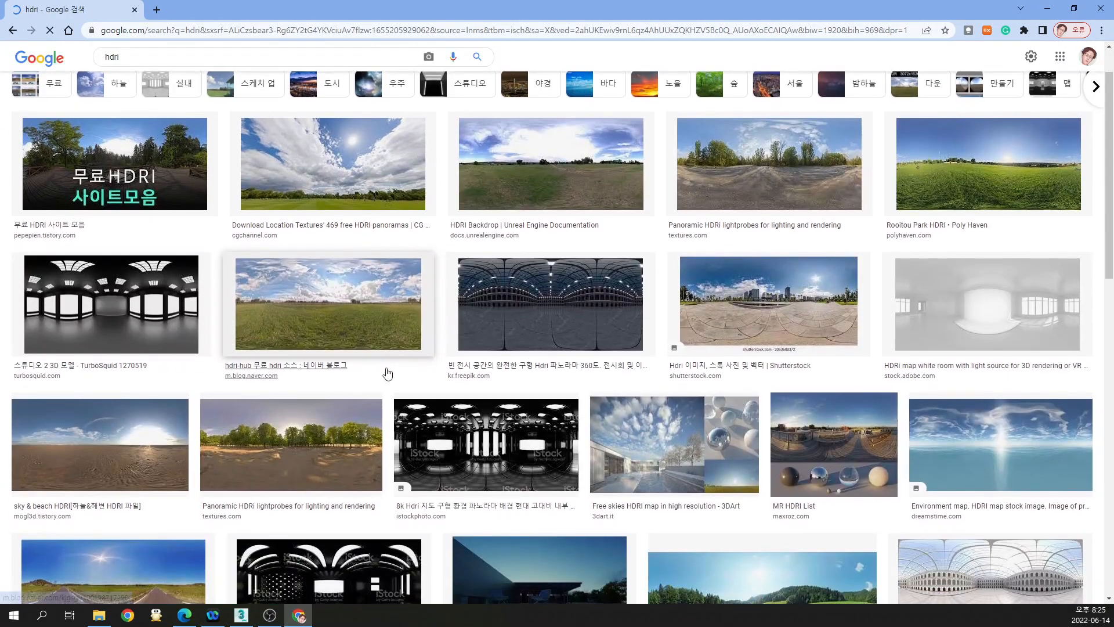
{"action": "scroll", "coordinate": [154, 279], "scroll_direction": "down", "scroll_amount": 1}
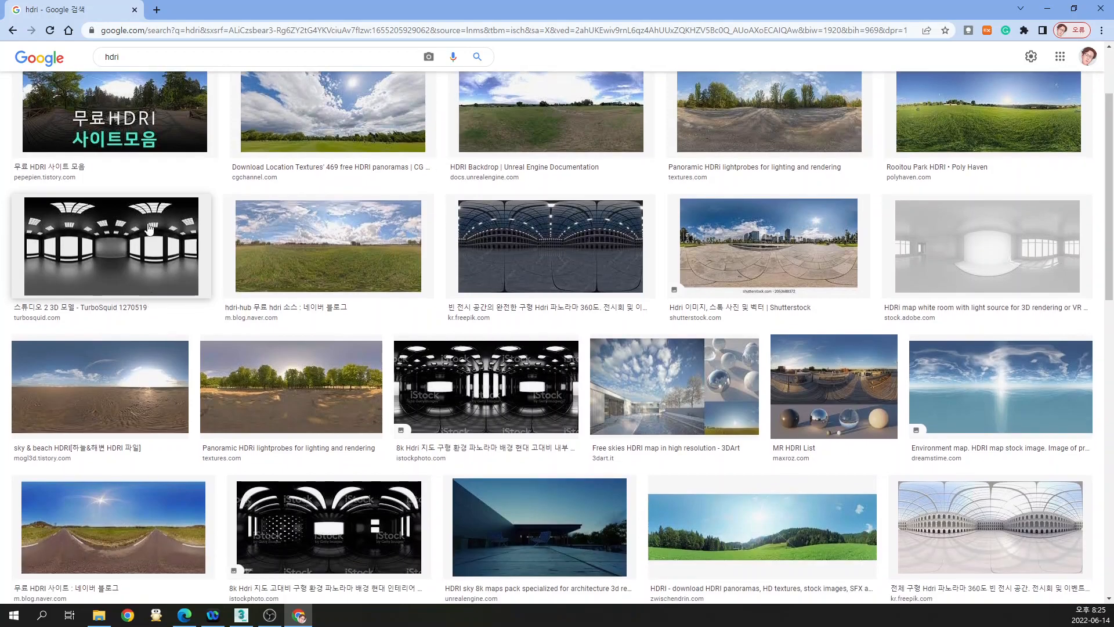
Save TurboSquid's black-and-white studio panorama to the desktop as a JPEG named _600 and switch back to 3ds Max
{"action": "left_click", "coordinate": [157, 238]}
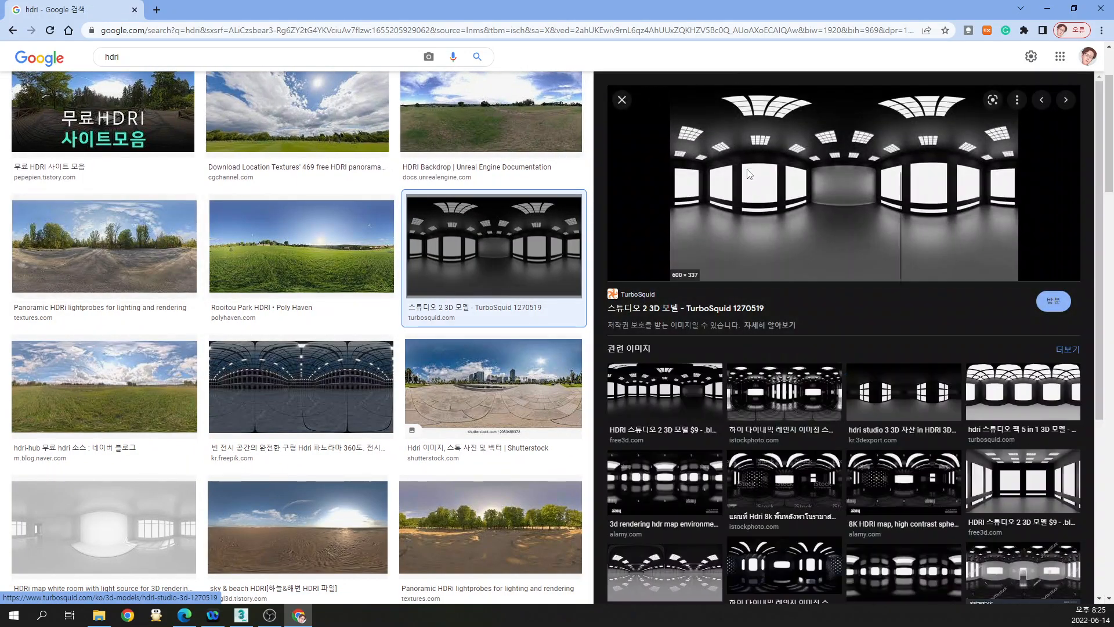
{"action": "right_click", "coordinate": [748, 170]}
{"action": "left_click", "coordinate": [855, 292]}
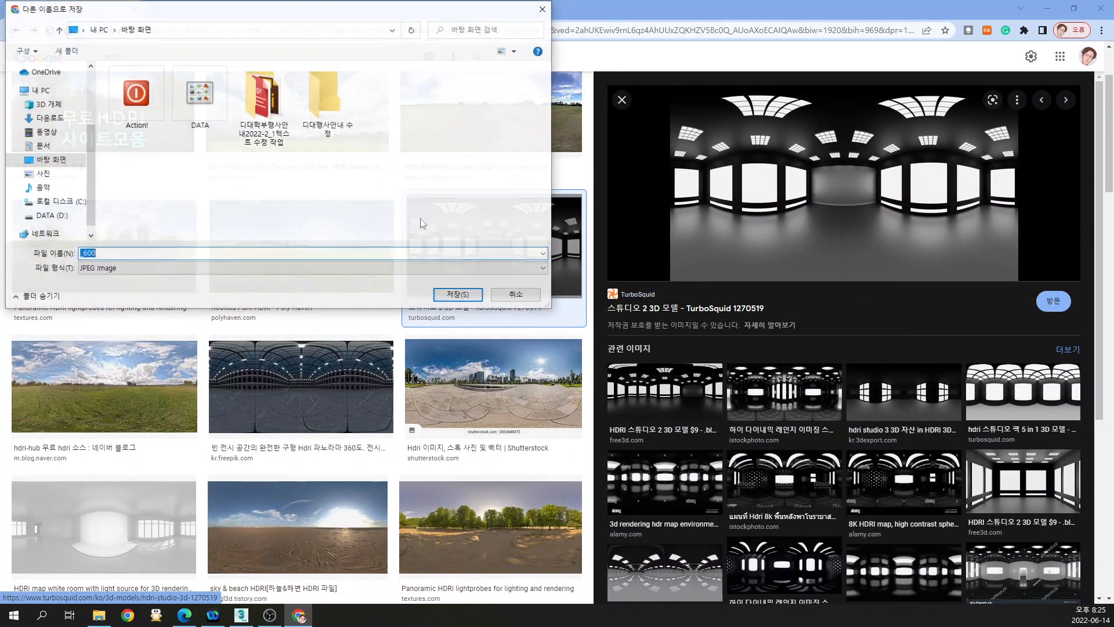
{"action": "left_click", "coordinate": [459, 295]}
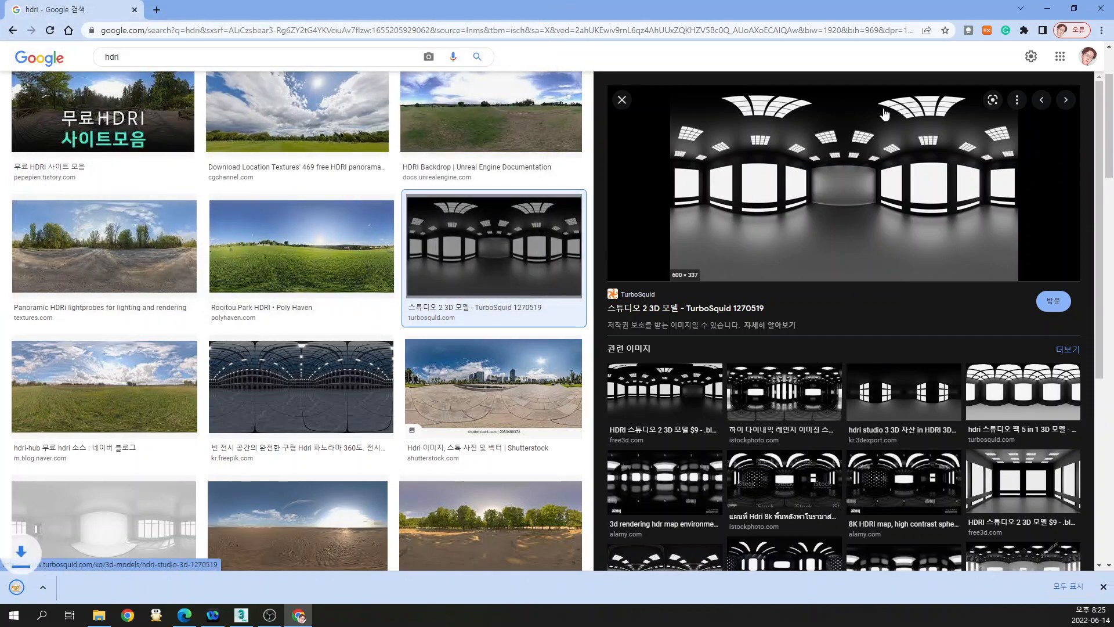
{"action": "left_click", "coordinate": [1047, 8]}
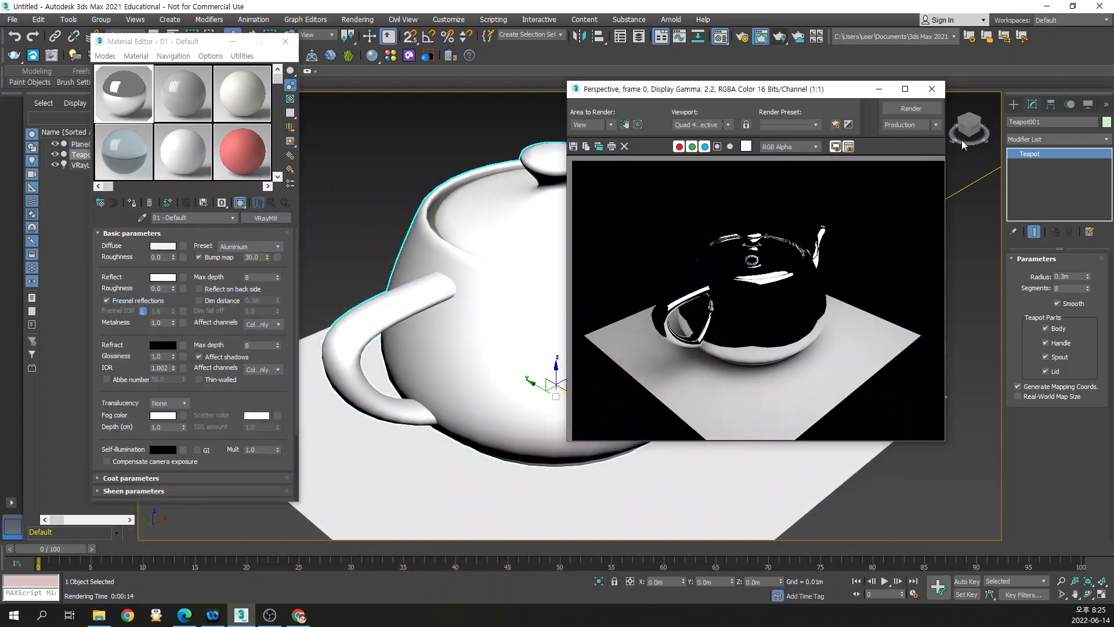
Close the rendered frame, deselect the teapot and open Environment and Effects beside the repositioned Material Editor
{"action": "left_click", "coordinate": [932, 88]}
{"action": "left_click_drag", "start_coordinate": [151, 42], "coordinate": [90, 84]}
{"action": "left_click", "coordinate": [333, 103]}
{"action": "left_click", "coordinate": [346, 18]}
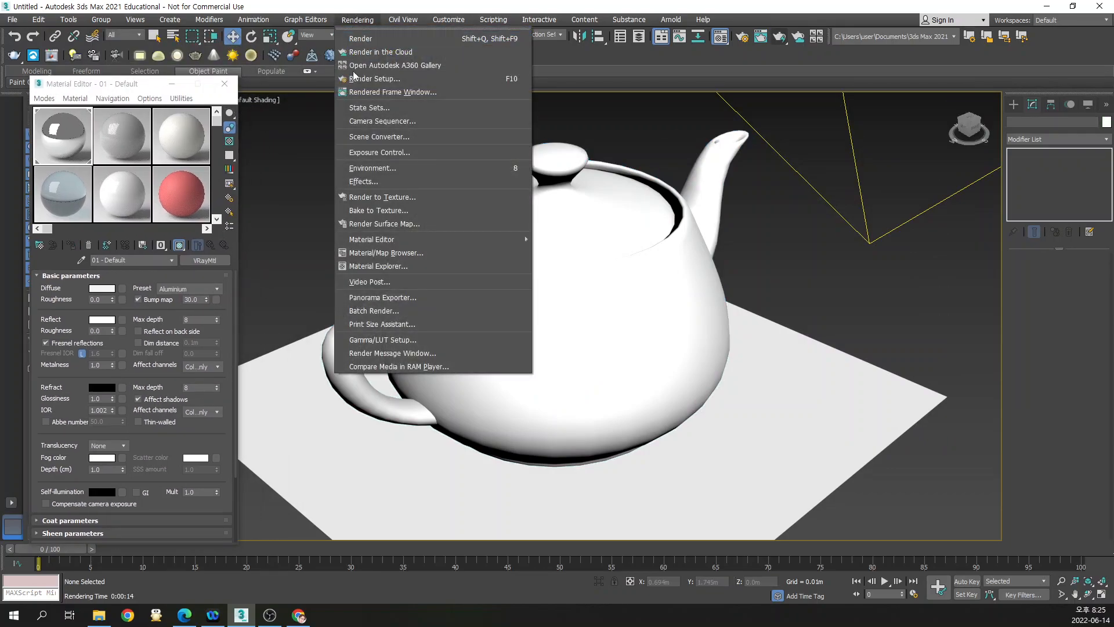
{"action": "left_click", "coordinate": [423, 165]}
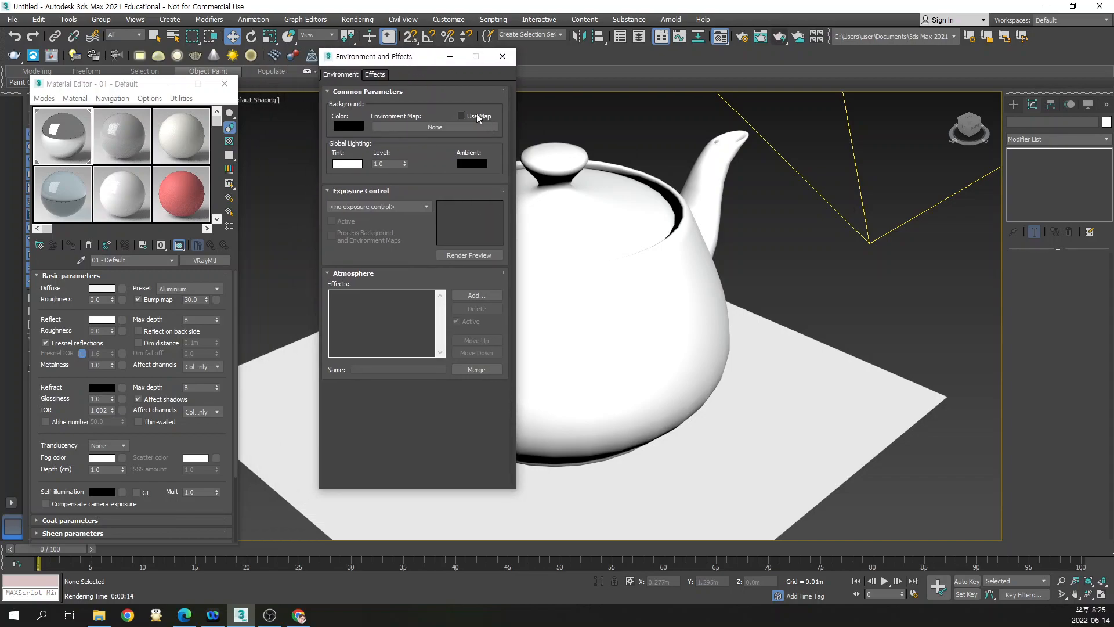
{"action": "left_click_drag", "start_coordinate": [401, 61], "coordinate": [334, 119]}
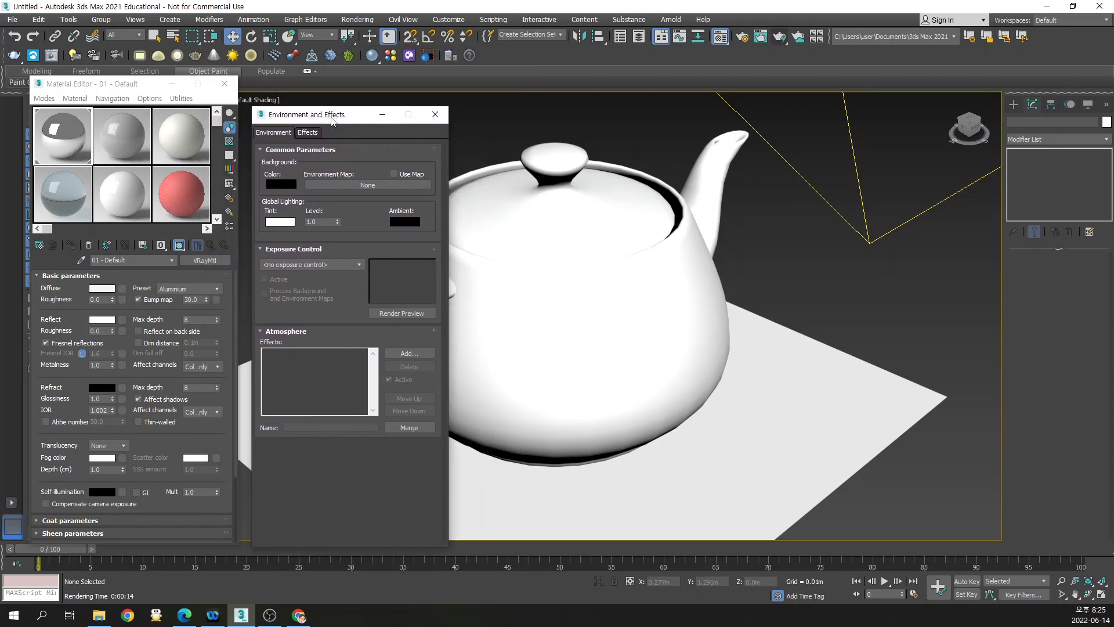
Assign a Bitmap using _600.jpg from the desktop as the background environment map
{"action": "left_click", "coordinate": [399, 185]}
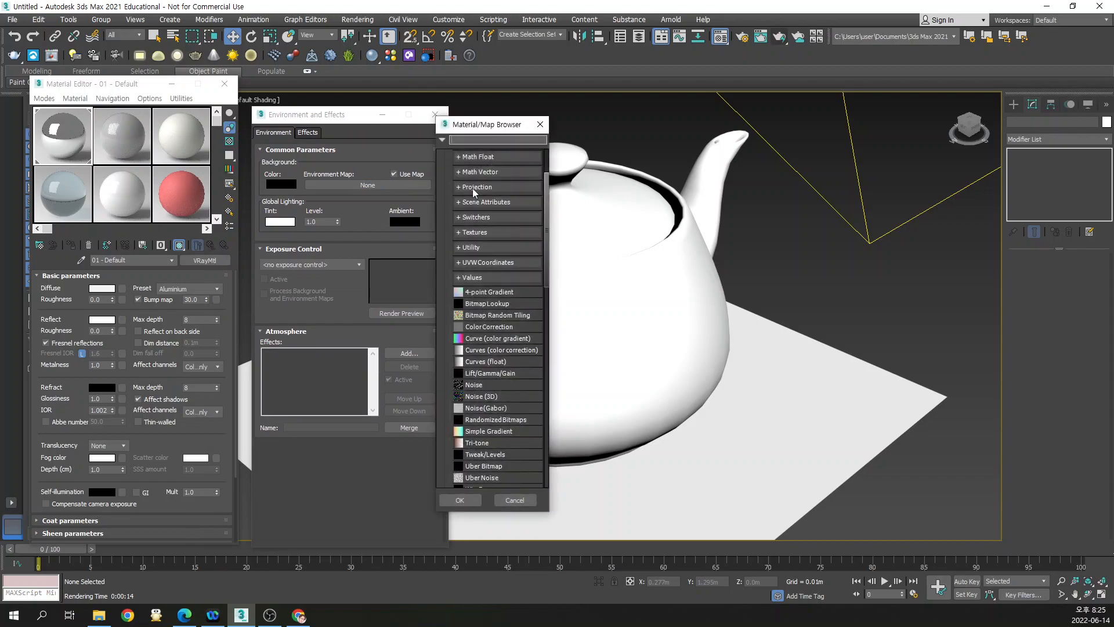
{"action": "scroll", "coordinate": [479, 294], "scroll_direction": "up", "scroll_amount": 5}
{"action": "left_click", "coordinate": [450, 168]}
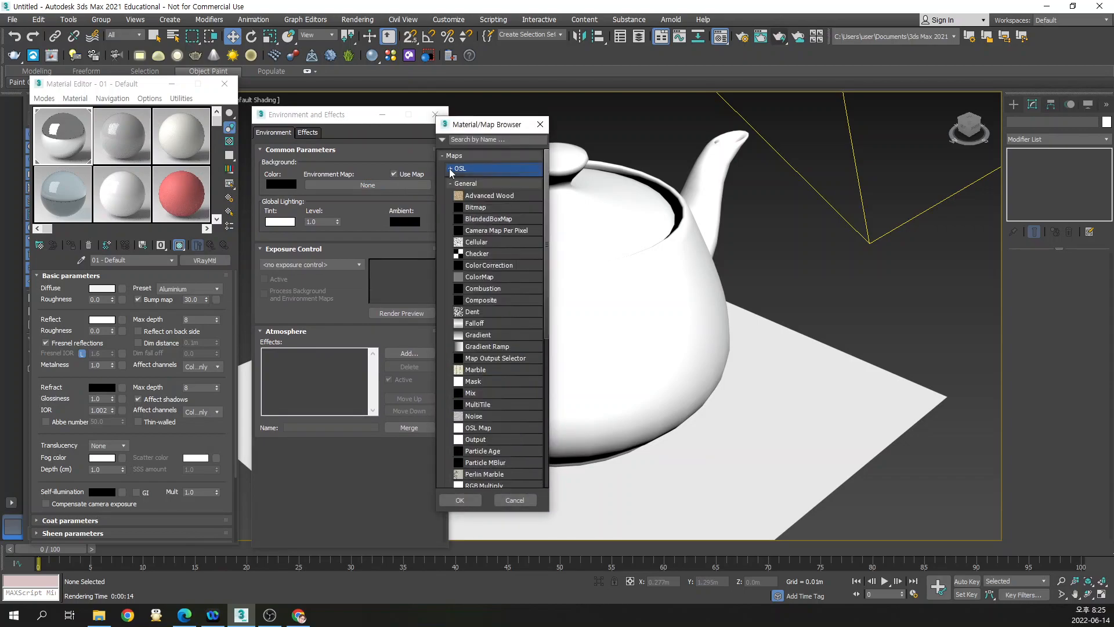
{"action": "double_click", "coordinate": [476, 208]}
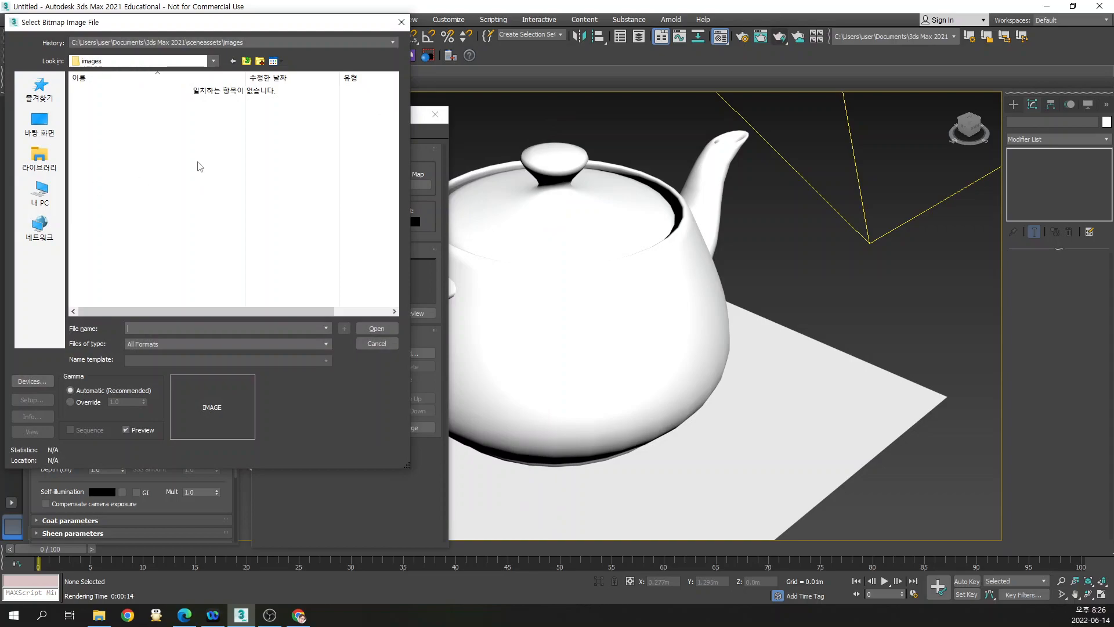
{"action": "left_click", "coordinate": [57, 127]}
{"action": "left_click", "coordinate": [114, 240]}
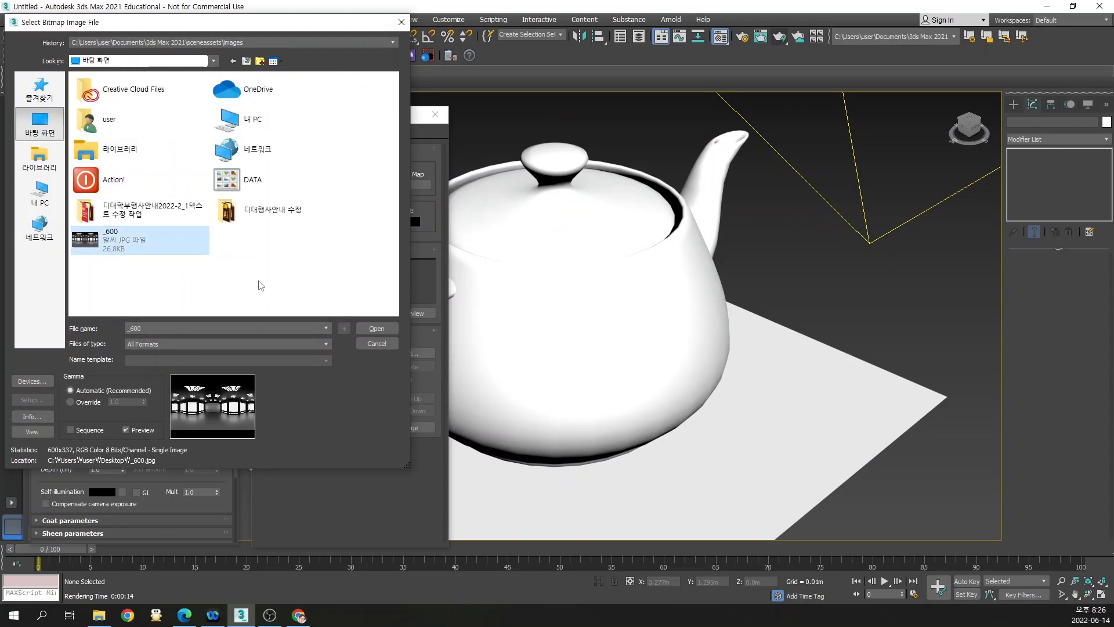
{"action": "left_click", "coordinate": [378, 329]}
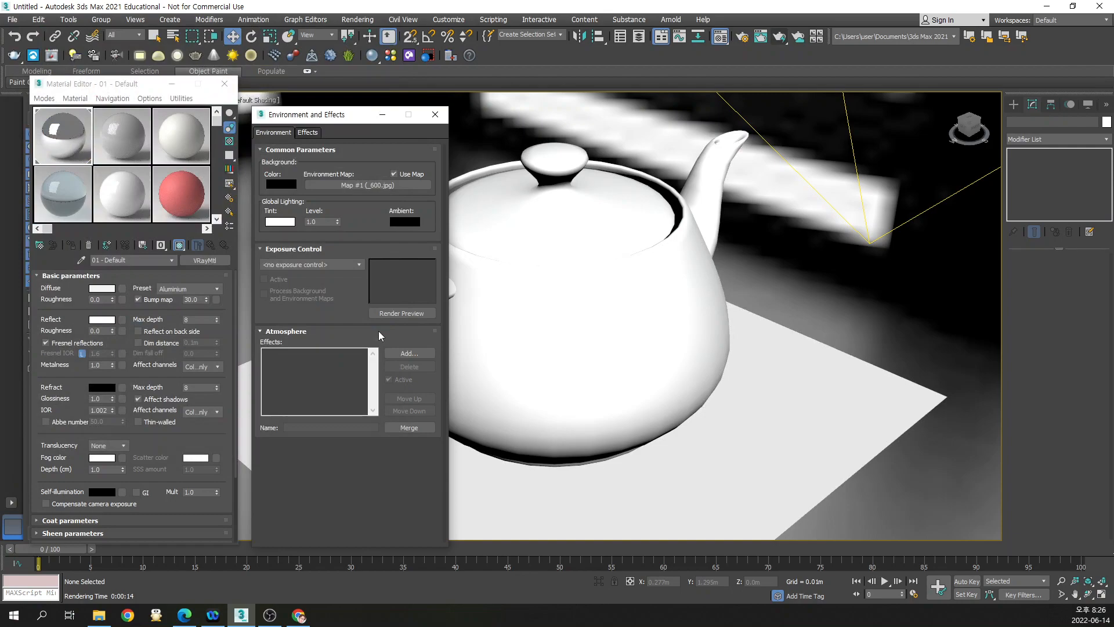
Close the environment settings, render the aluminium teapot with the studio background and stop the render early
{"action": "left_click", "coordinate": [435, 114]}
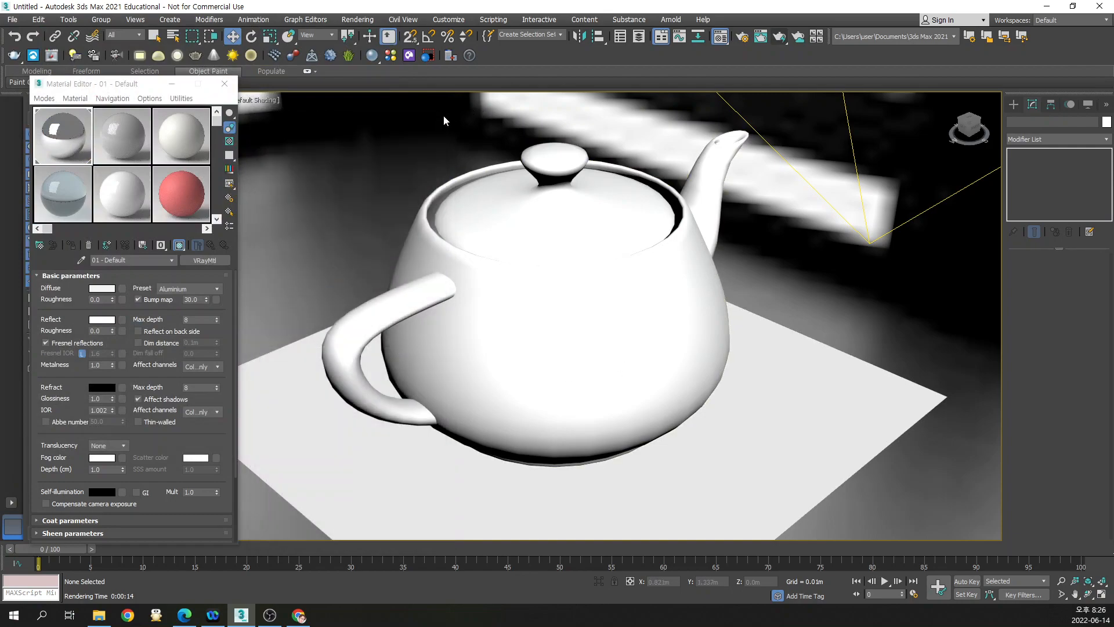
{"action": "left_click", "coordinate": [778, 36]}
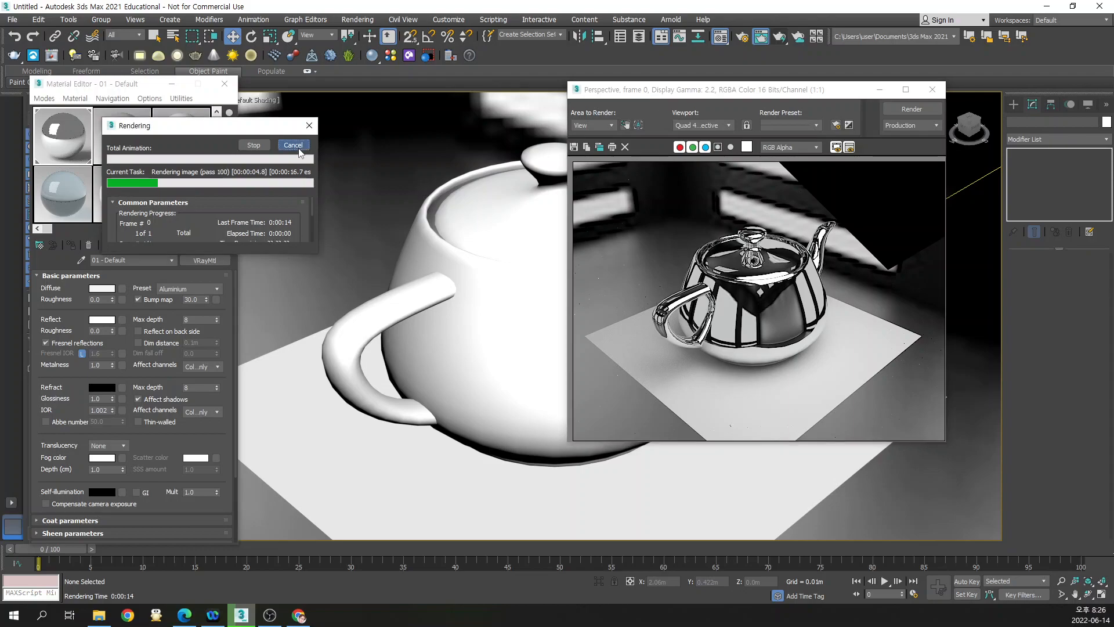
{"action": "left_click", "coordinate": [294, 146]}
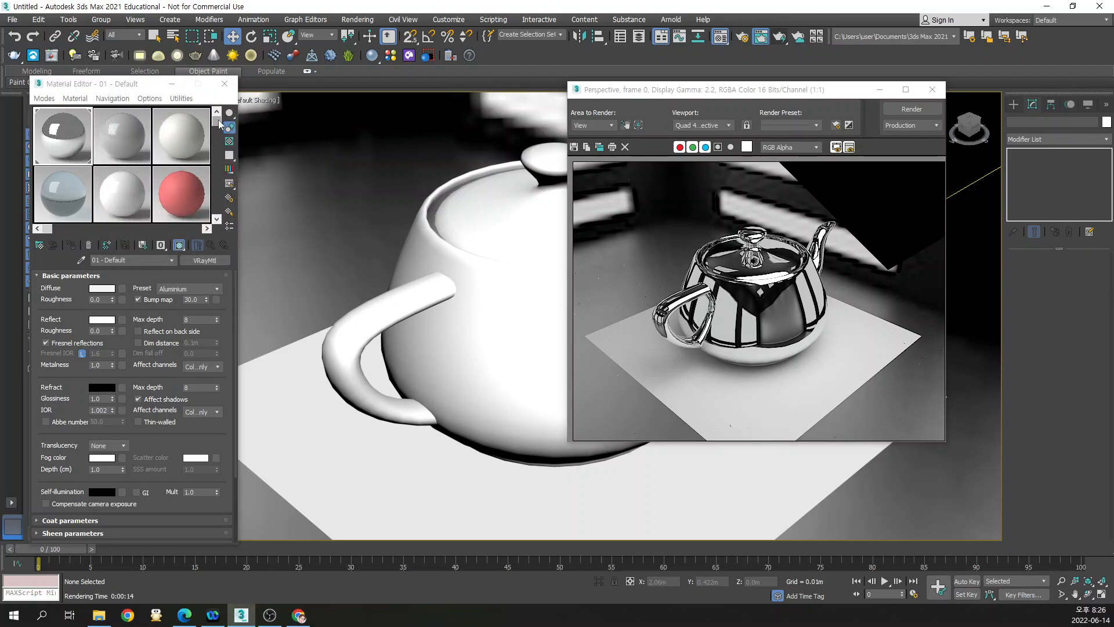
Apply the Aluminium (Rough) preset to the teapot material, test-render it and move the rendered frame closer to the Material Editor
{"action": "left_click", "coordinate": [192, 289]}
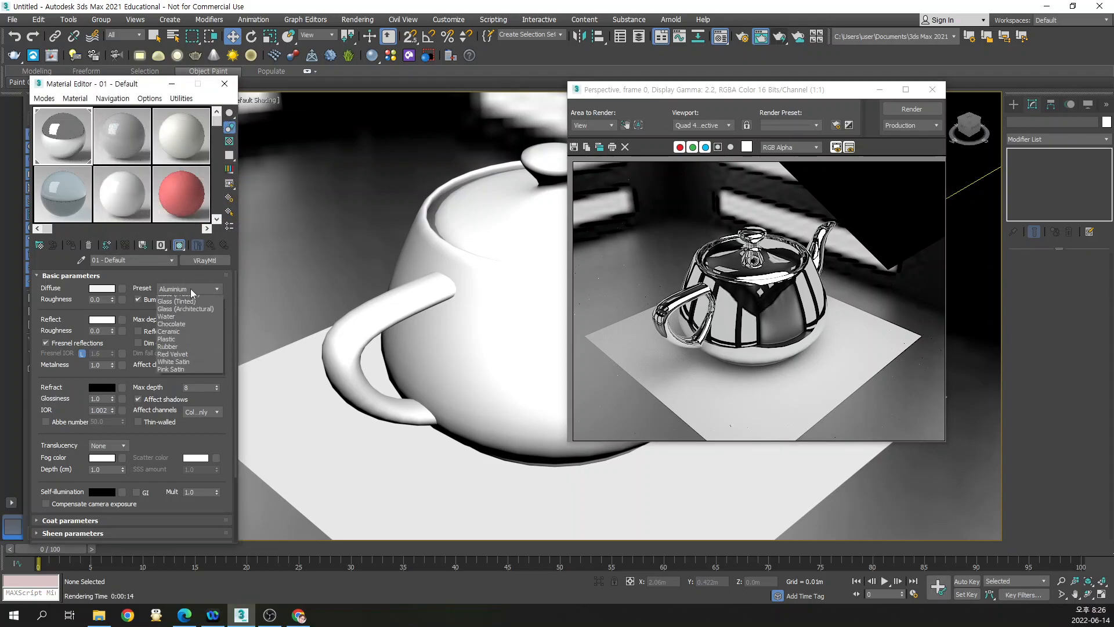
{"action": "left_click", "coordinate": [200, 321]}
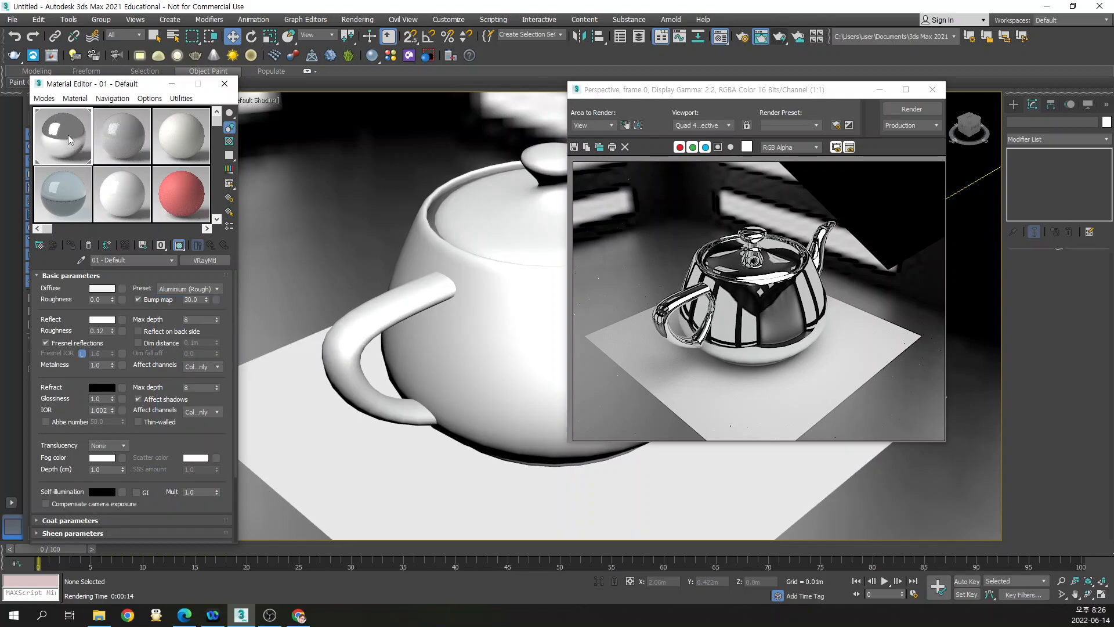
{"action": "left_click", "coordinate": [906, 110]}
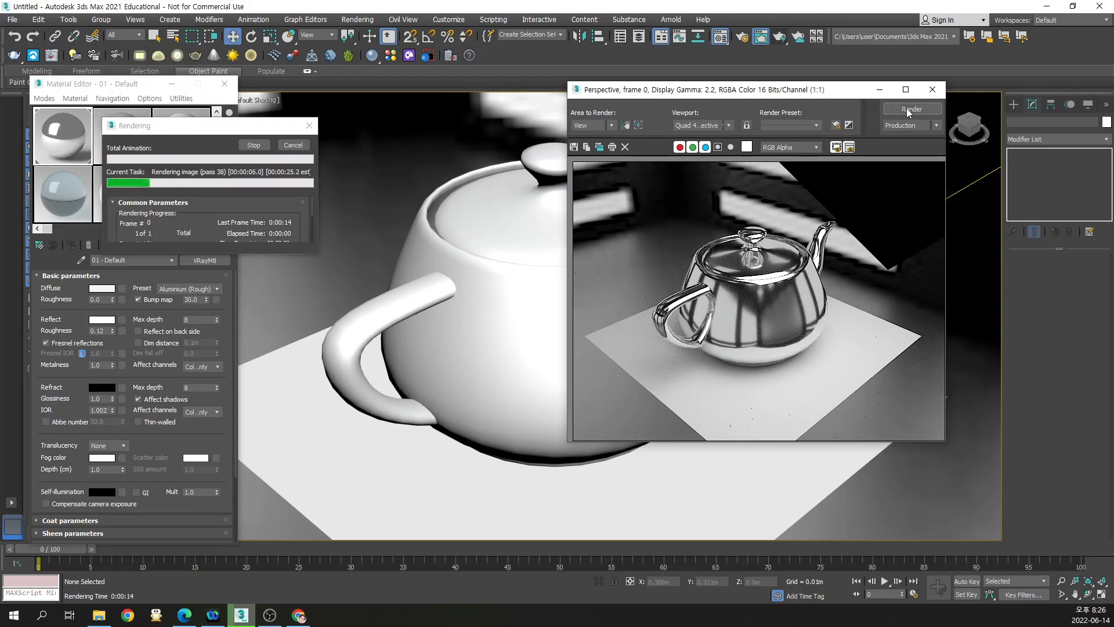
{"action": "left_click", "coordinate": [293, 145]}
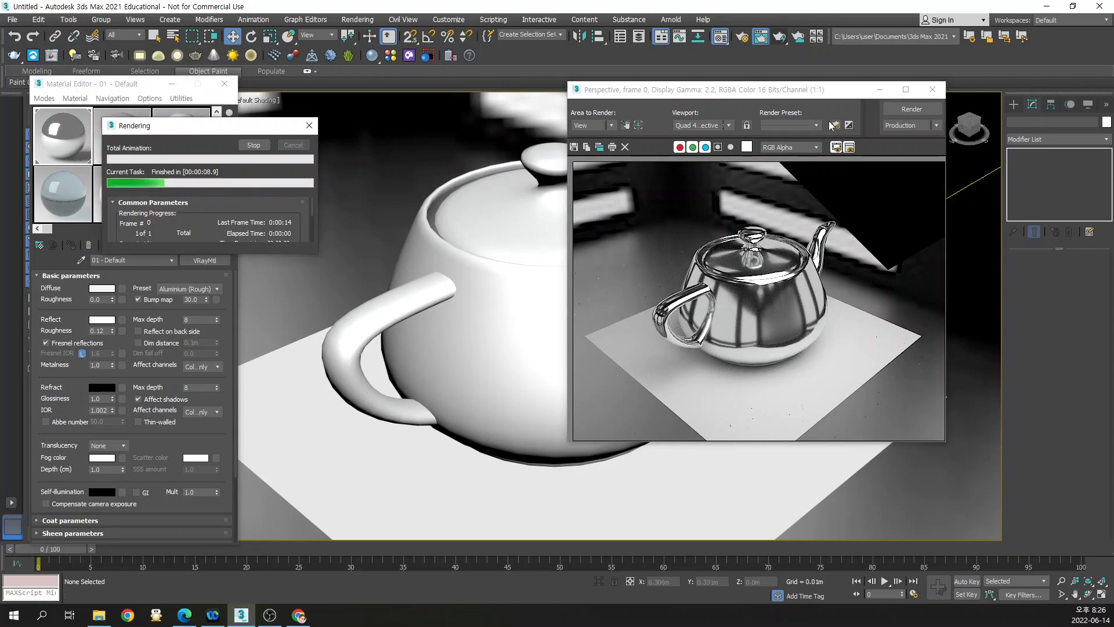
{"action": "left_click_drag", "start_coordinate": [713, 95], "coordinate": [531, 95]}
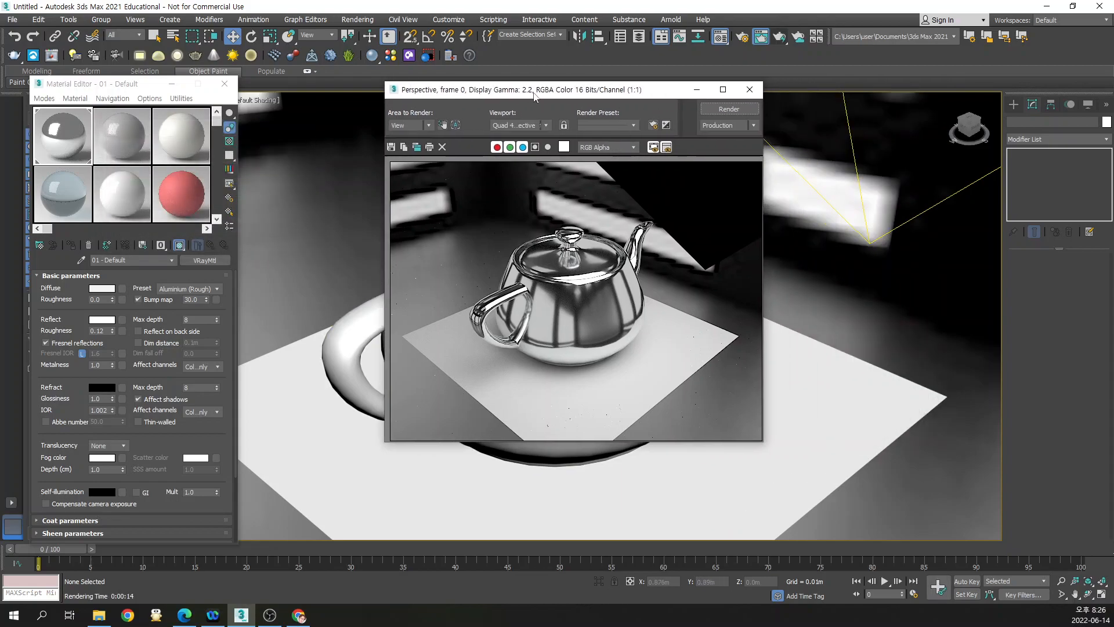
Apply the Aluminium (Brushed) preset to the teapot material and test-render it
{"action": "left_click", "coordinate": [191, 289]}
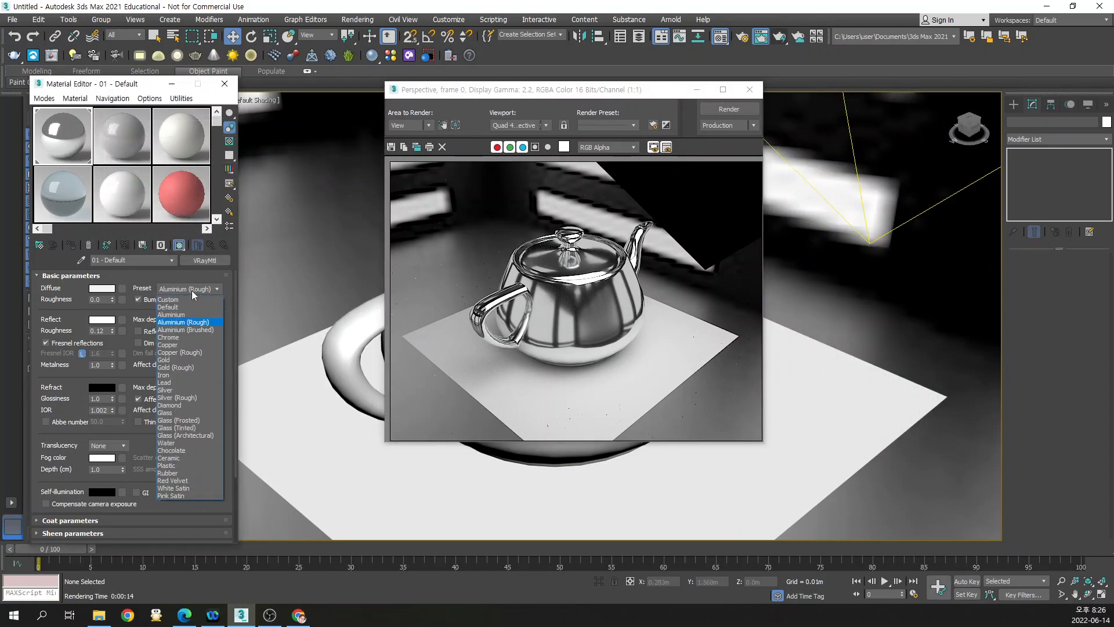
{"action": "left_click", "coordinate": [195, 330]}
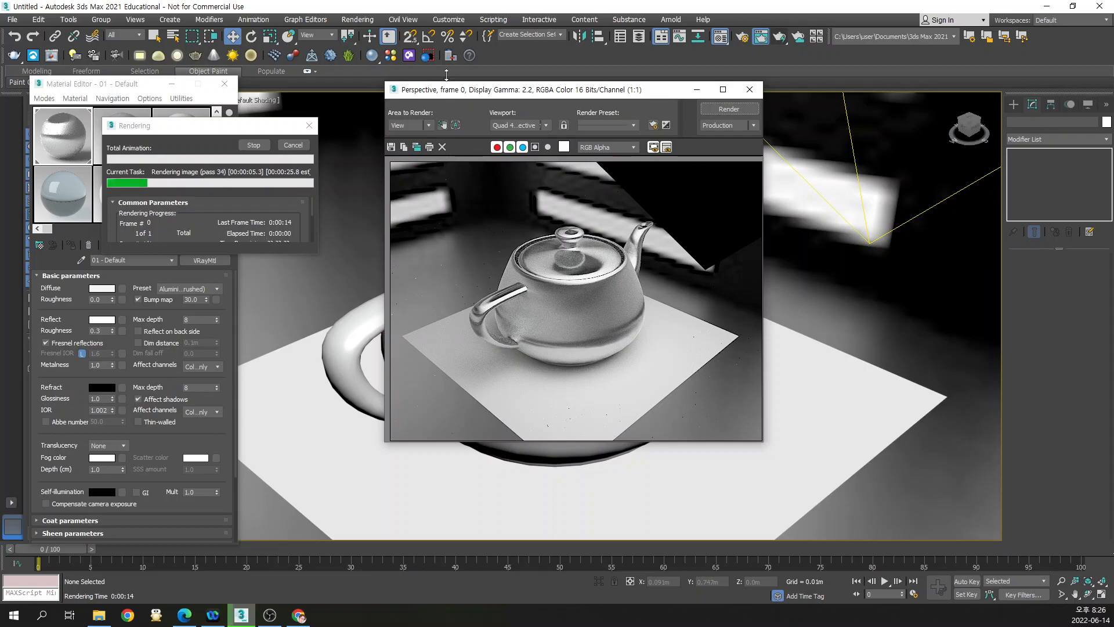
{"action": "left_click", "coordinate": [293, 146]}
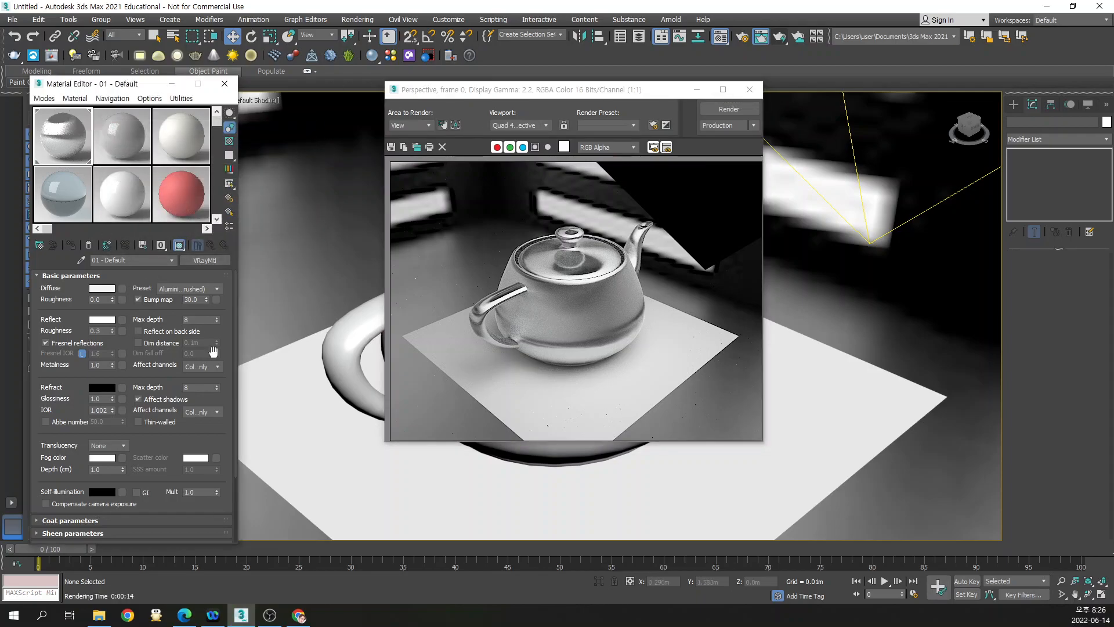
Apply the Chrome preset to the teapot material and test-render it
{"action": "left_click", "coordinate": [185, 288]}
{"action": "left_click", "coordinate": [182, 337]}
{"action": "left_click", "coordinate": [727, 110]}
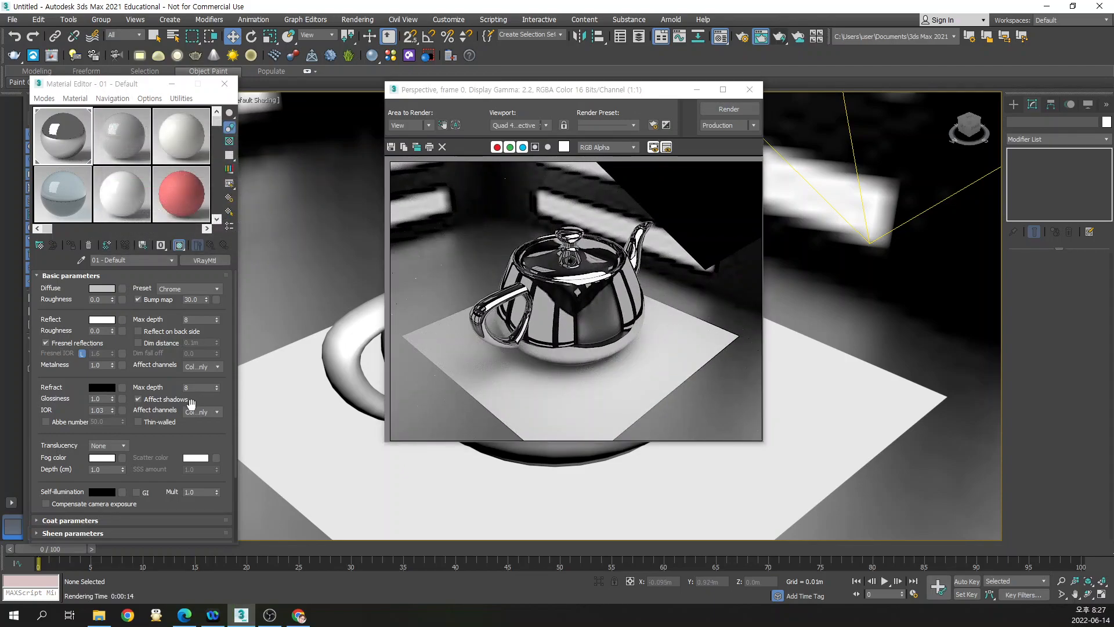
Apply the Copper preset to the teapot material and test-render it
{"action": "left_click", "coordinate": [188, 289]}
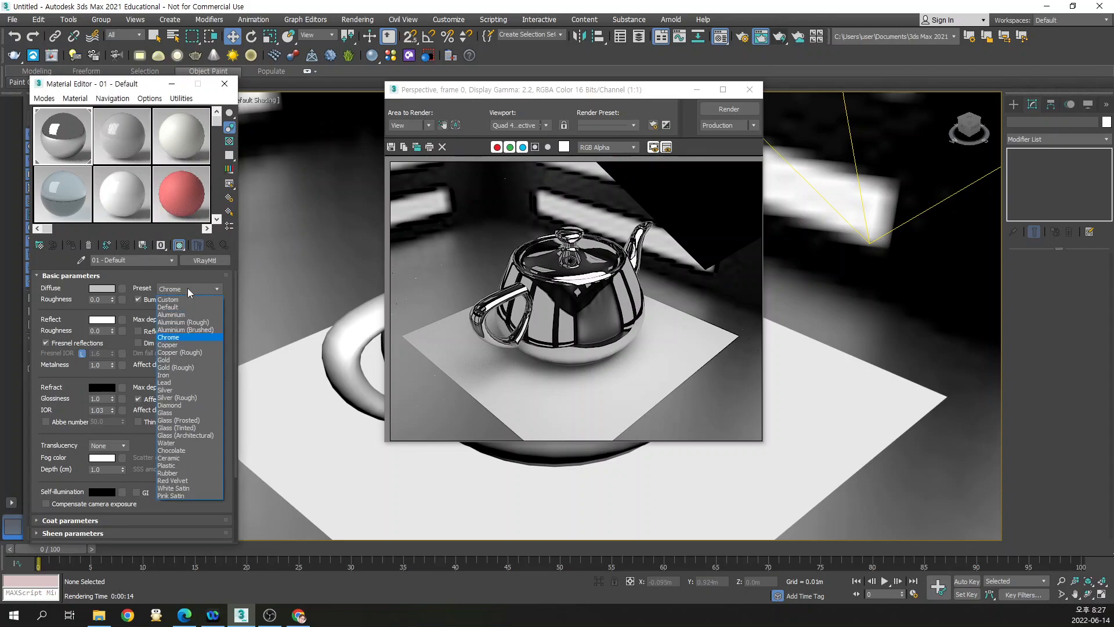
{"action": "left_click", "coordinate": [190, 345]}
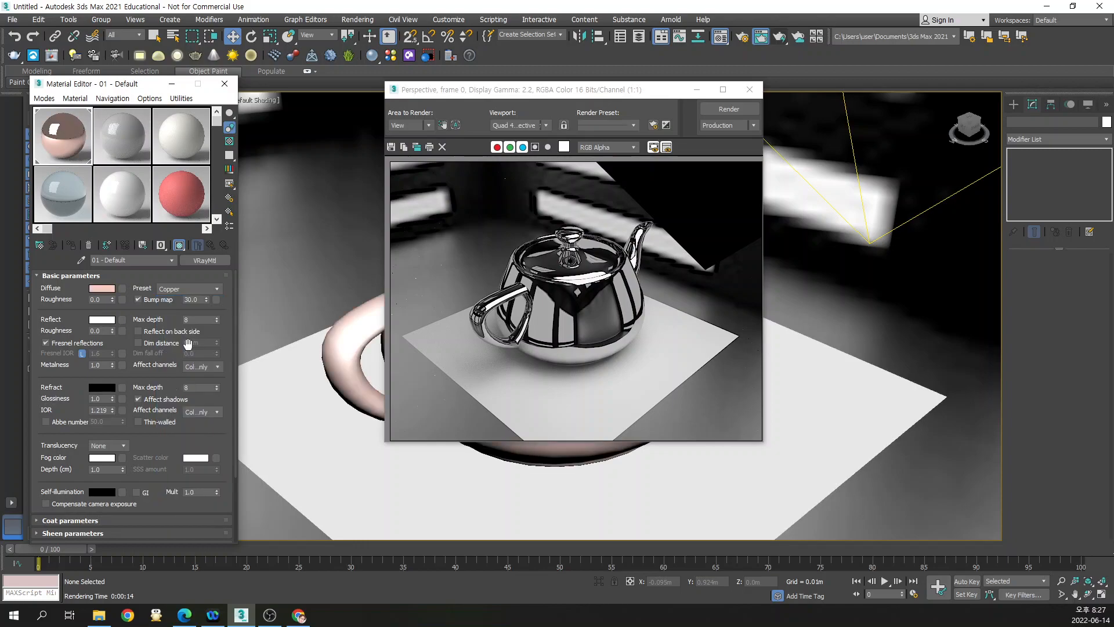
{"action": "left_click", "coordinate": [737, 109]}
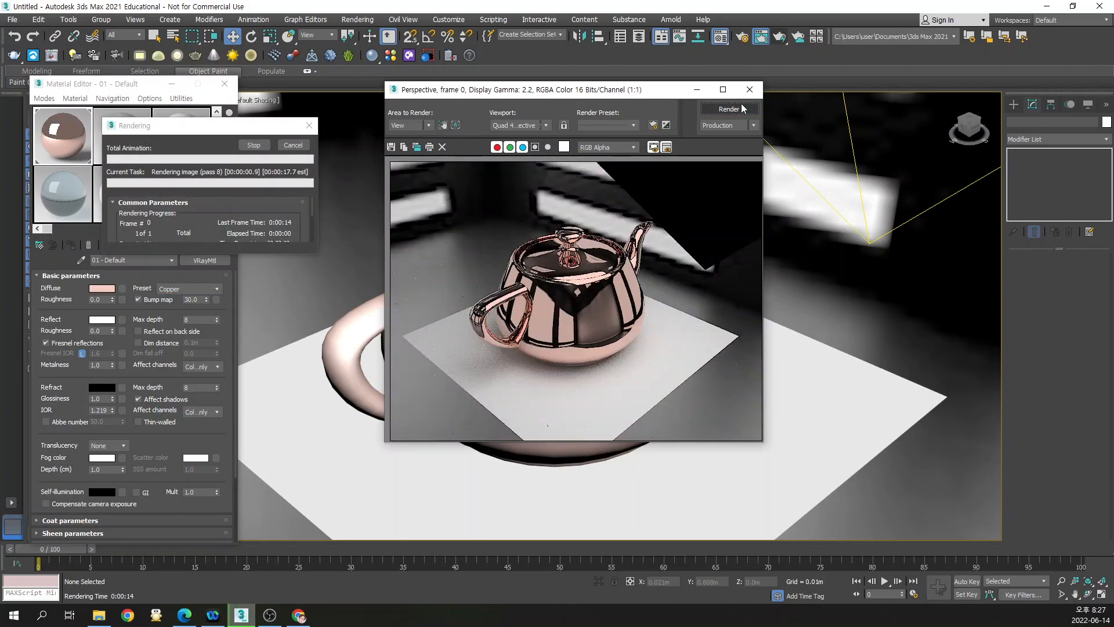
{"action": "left_click", "coordinate": [288, 143]}
Apply the Copper (Rough) preset to the teapot material and test-render it
{"action": "left_click", "coordinate": [181, 289]}
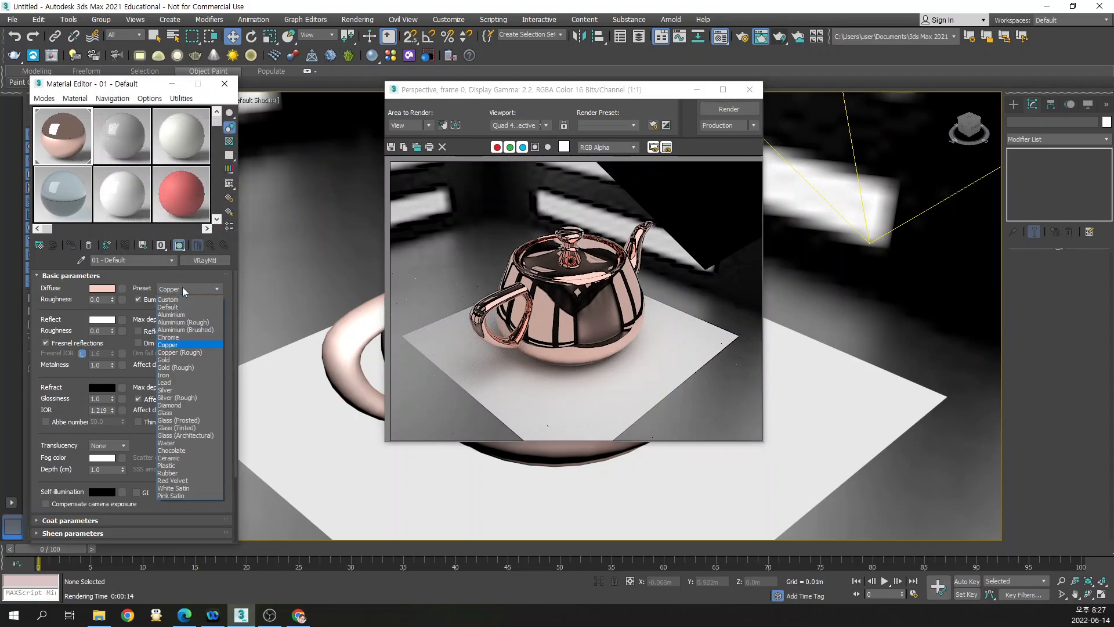
{"action": "left_click", "coordinate": [204, 353]}
{"action": "left_click", "coordinate": [738, 111]}
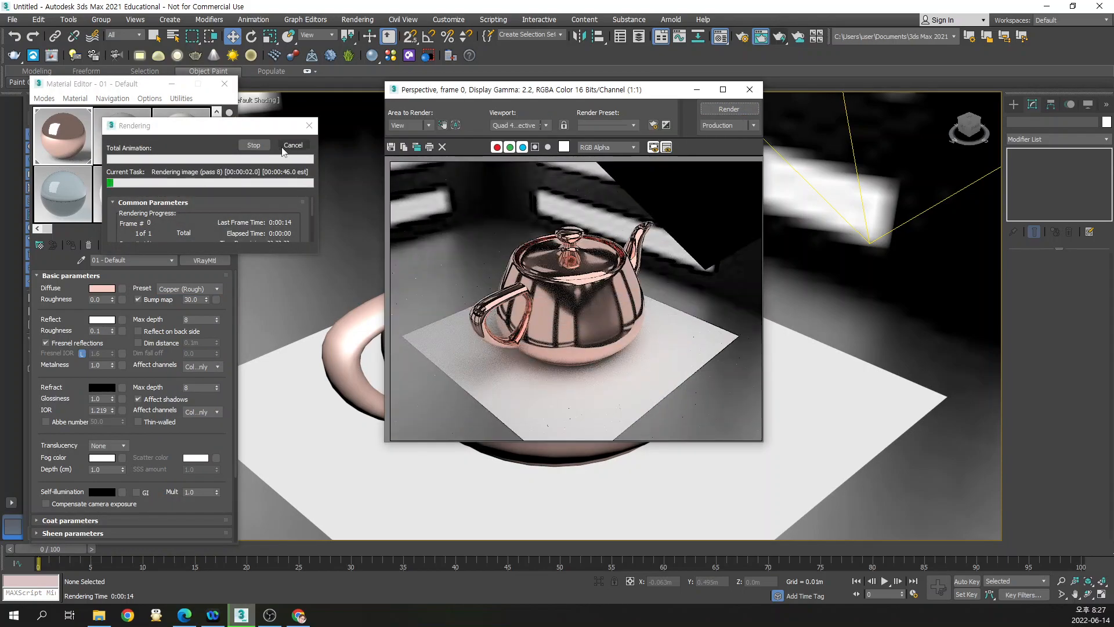
{"action": "left_click", "coordinate": [309, 125]}
Apply the Gold preset to the teapot material and test-render it
{"action": "left_click", "coordinate": [182, 290]}
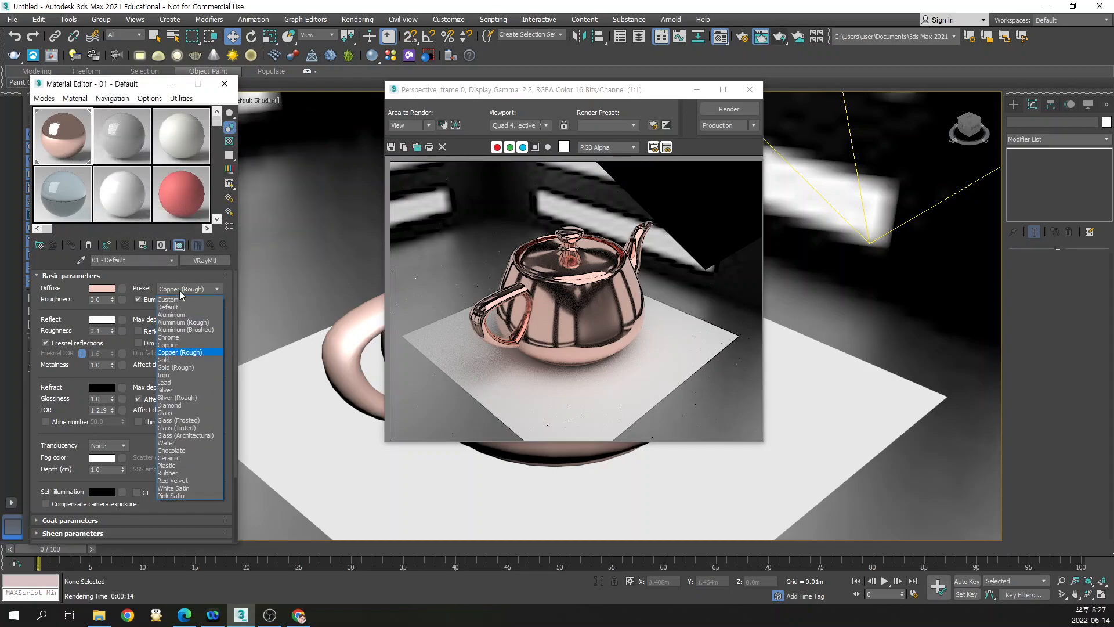
{"action": "left_click", "coordinate": [164, 360]}
{"action": "left_click", "coordinate": [731, 109]}
{"action": "left_click", "coordinate": [732, 109]}
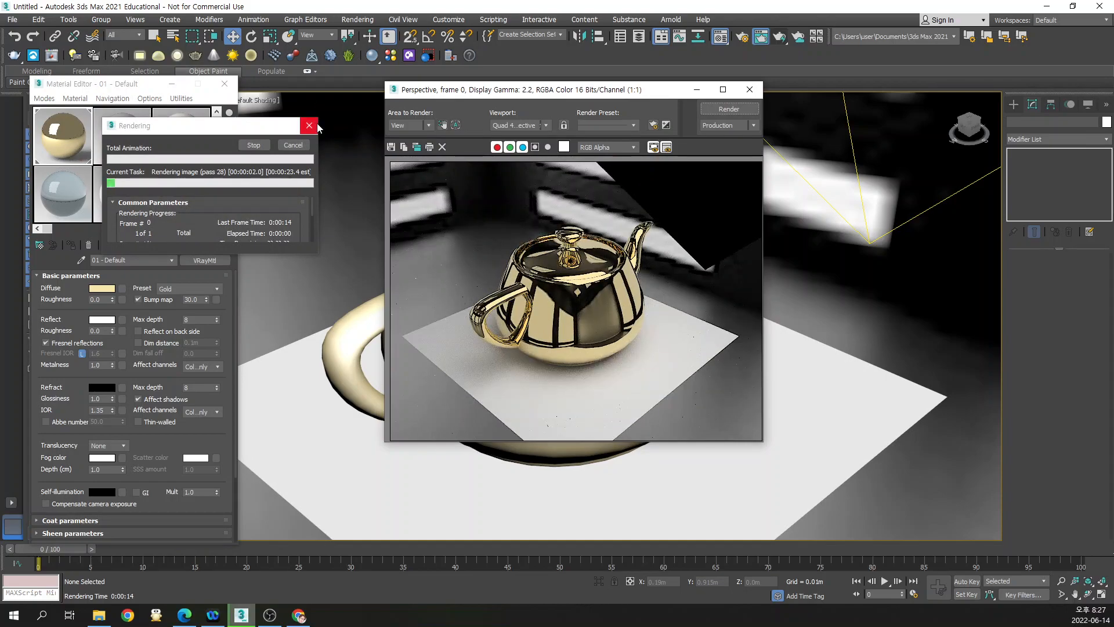
{"action": "left_click", "coordinate": [309, 126]}
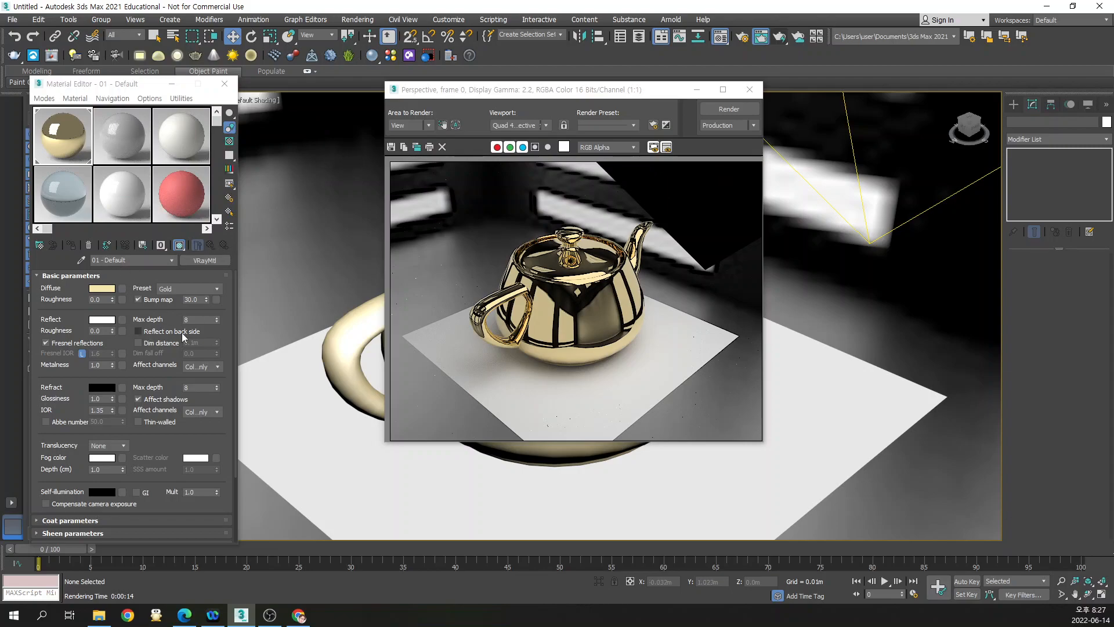
Apply the Gold (Rough) preset to the teapot material and test-render it
{"action": "left_click", "coordinate": [186, 289]}
{"action": "left_click", "coordinate": [186, 371]}
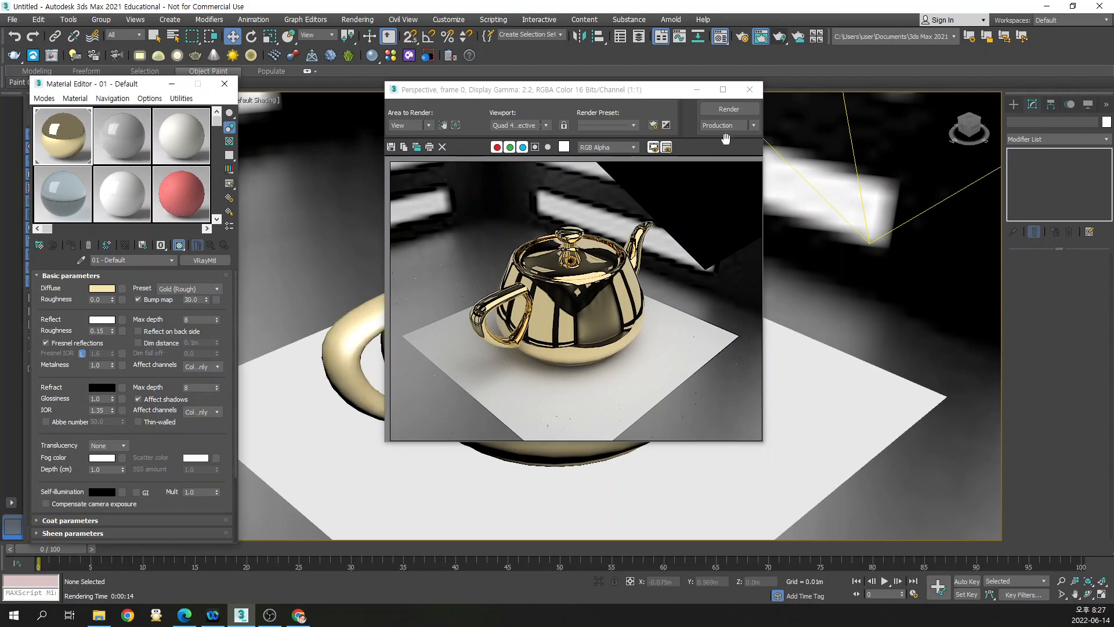
{"action": "left_click", "coordinate": [729, 108]}
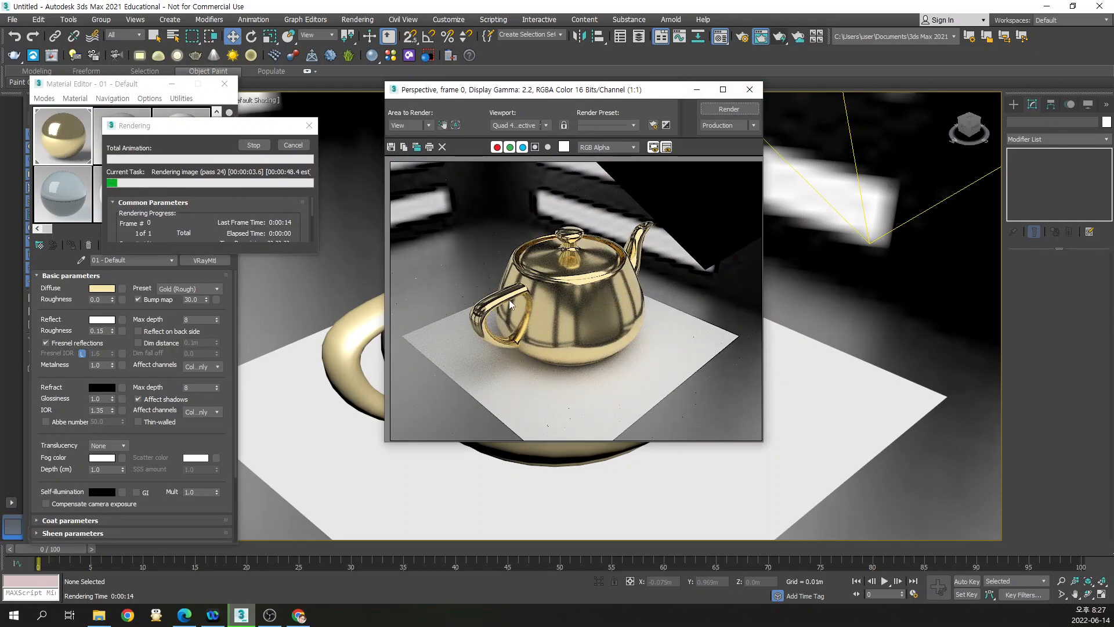
{"action": "left_click", "coordinate": [285, 142]}
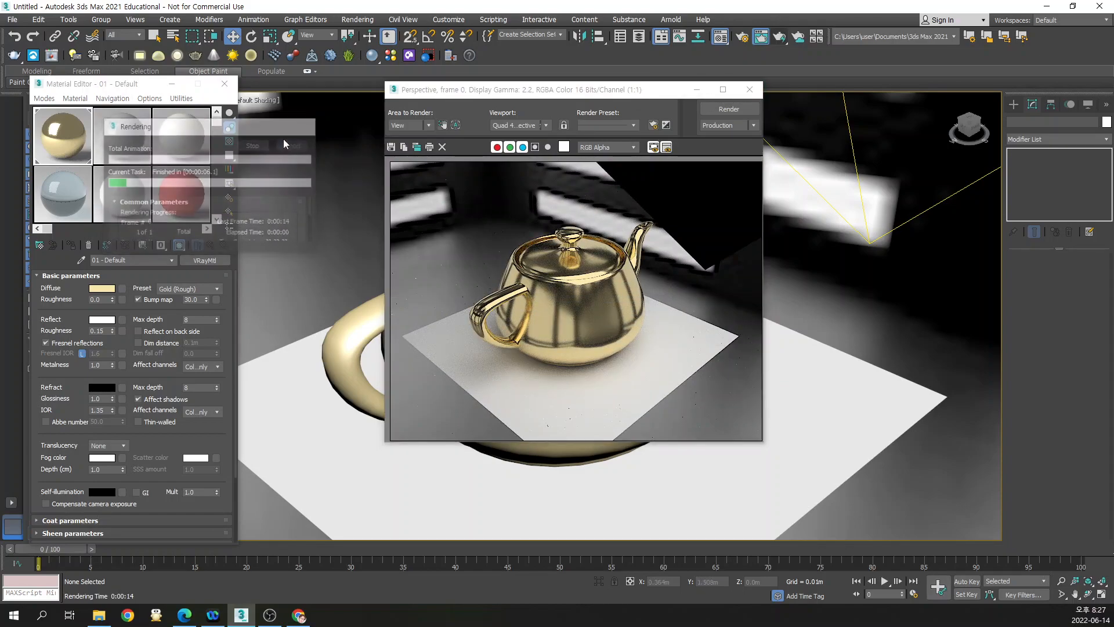
Apply the Iron preset to the teapot material and test-render it, moving the render progress window clear of the material settings
{"action": "left_click", "coordinate": [193, 289]}
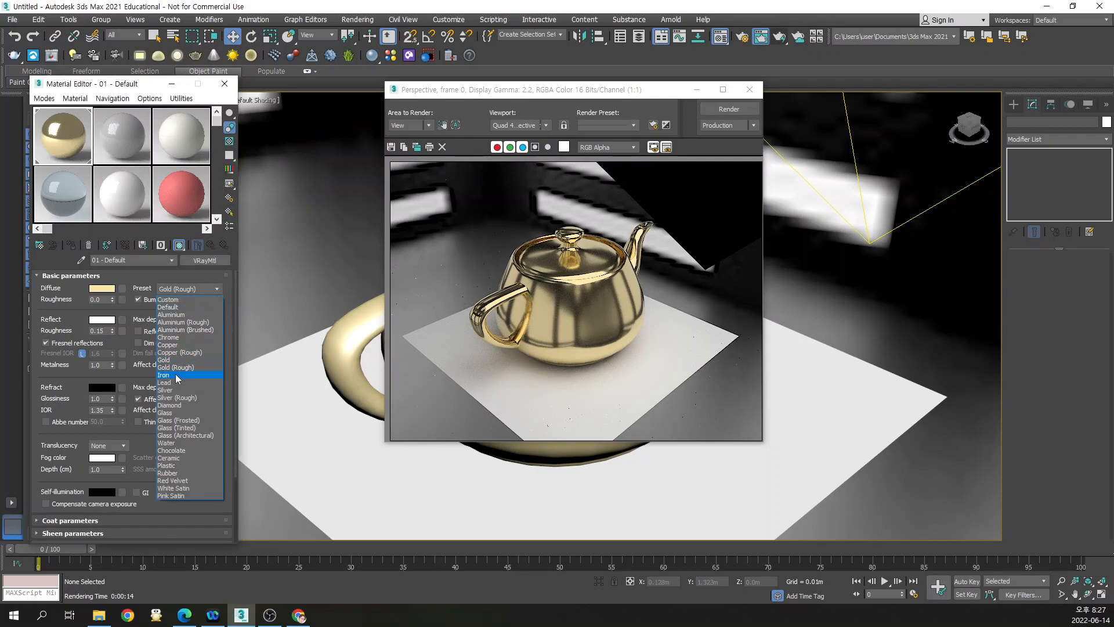
{"action": "left_click", "coordinate": [176, 376]}
{"action": "left_click", "coordinate": [729, 109]}
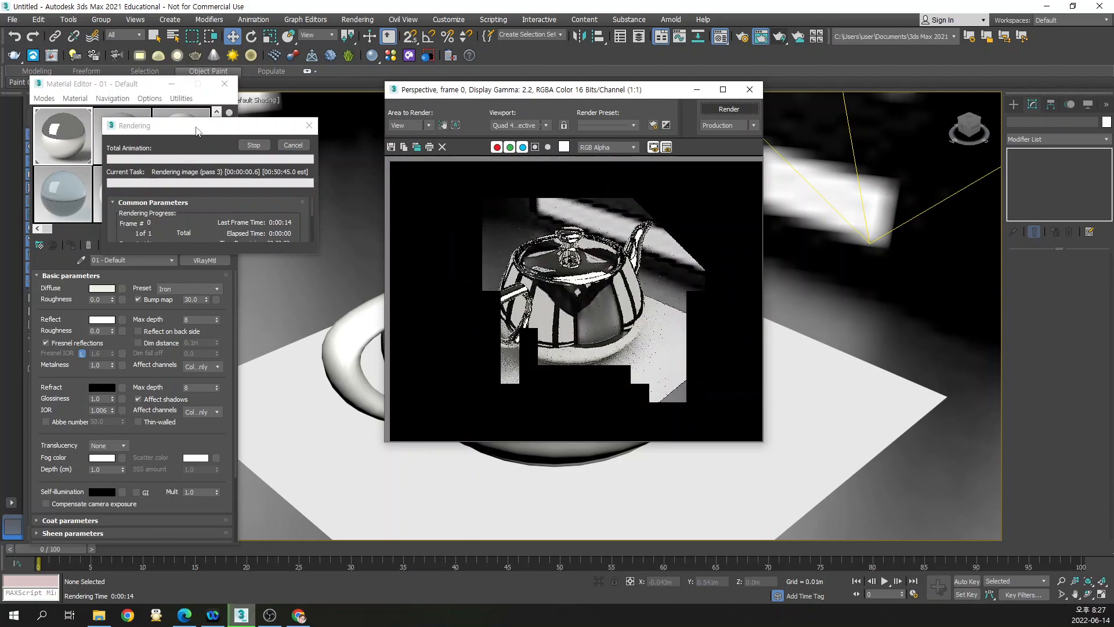
{"action": "left_click_drag", "start_coordinate": [196, 130], "coordinate": [799, 293]}
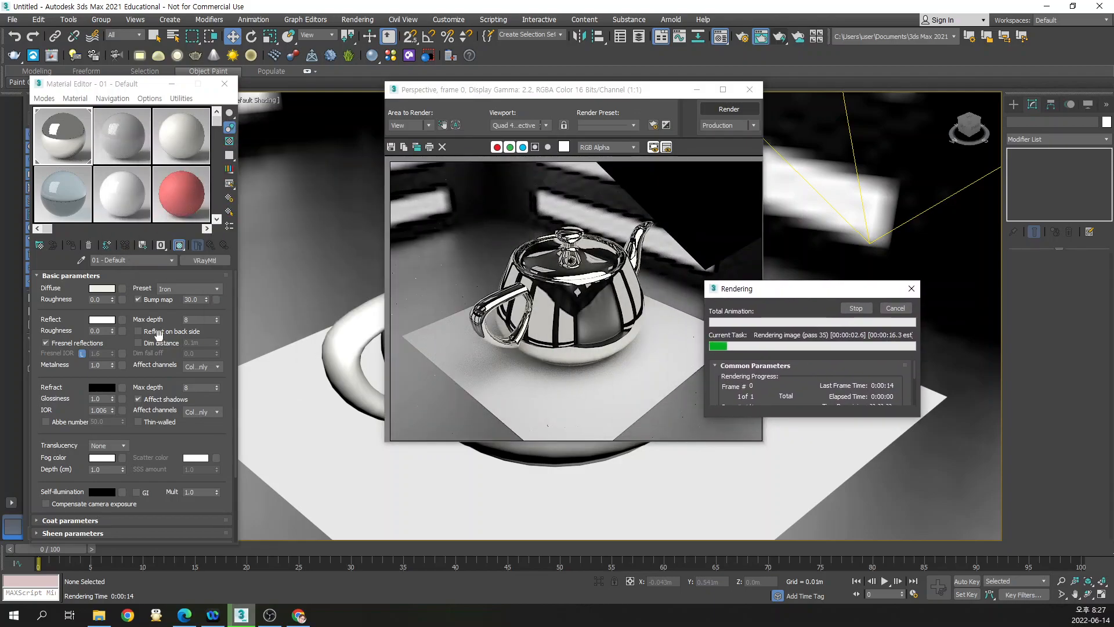
{"action": "left_click", "coordinate": [896, 308]}
Apply the Lead preset to the teapot material and test-render it
{"action": "left_click", "coordinate": [190, 288]}
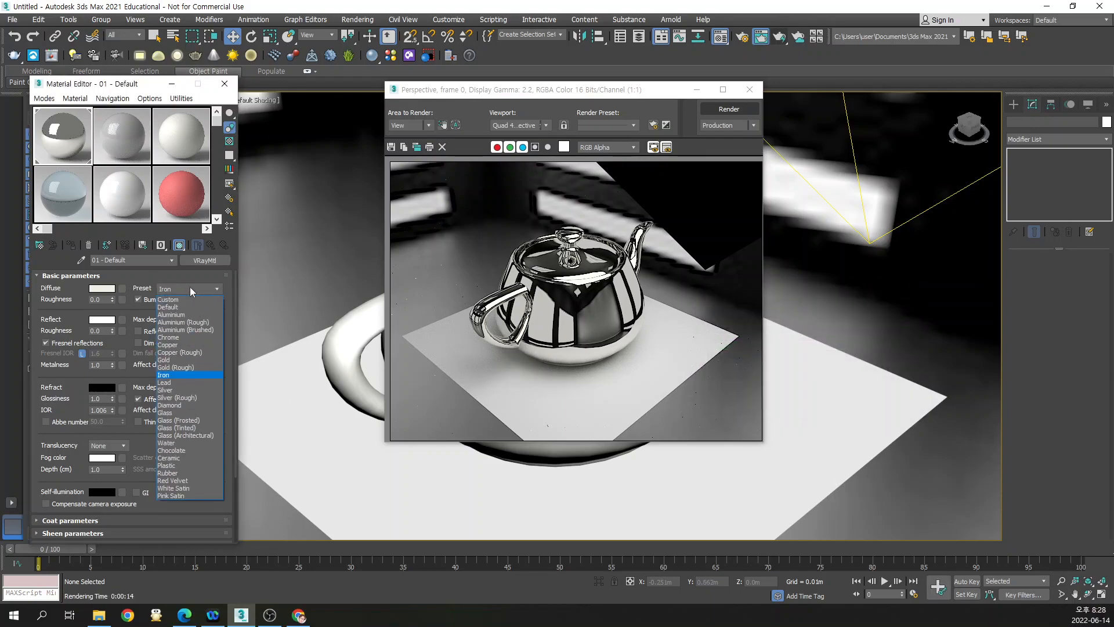
{"action": "left_click", "coordinate": [165, 383]}
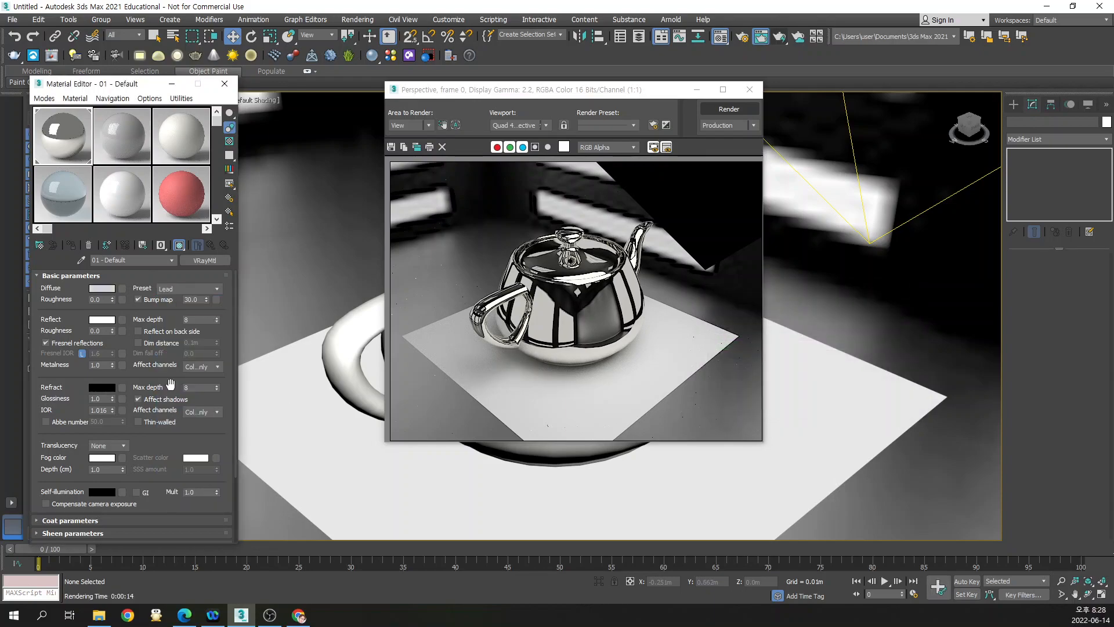
{"action": "left_click", "coordinate": [729, 109]}
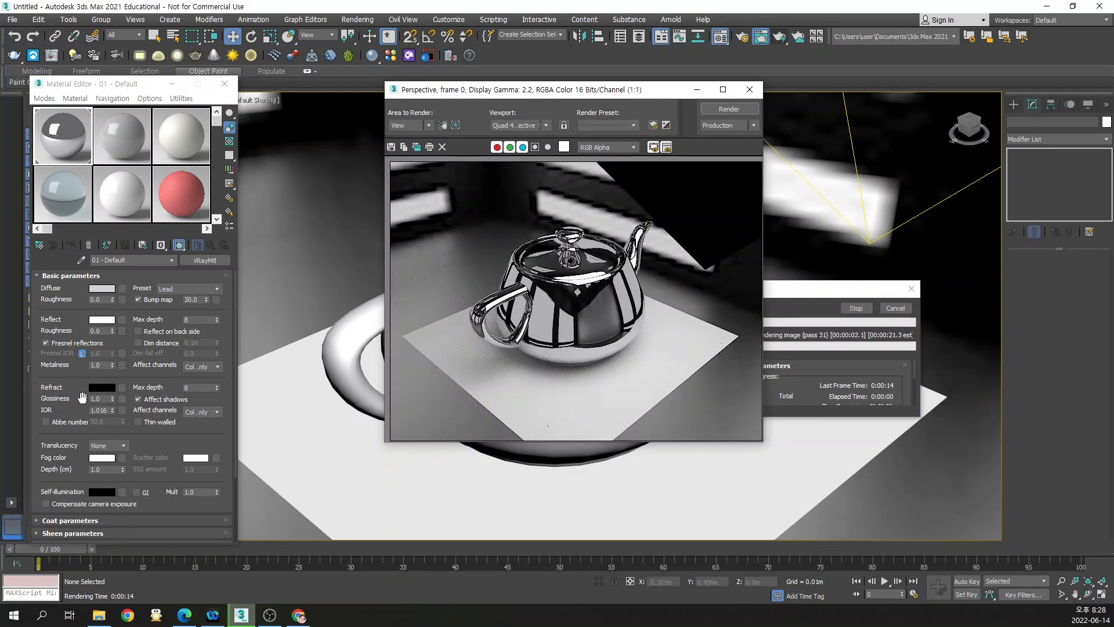
{"action": "left_click", "coordinate": [187, 291]}
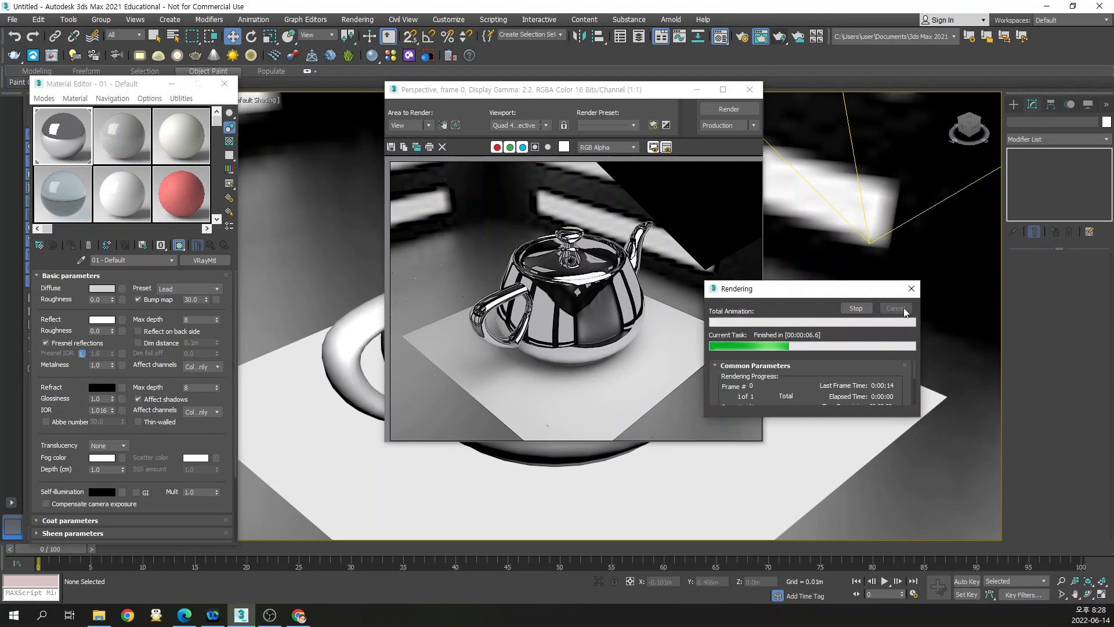
Apply the Silver preset to the teapot material and test-render it
{"action": "left_click", "coordinate": [178, 289]}
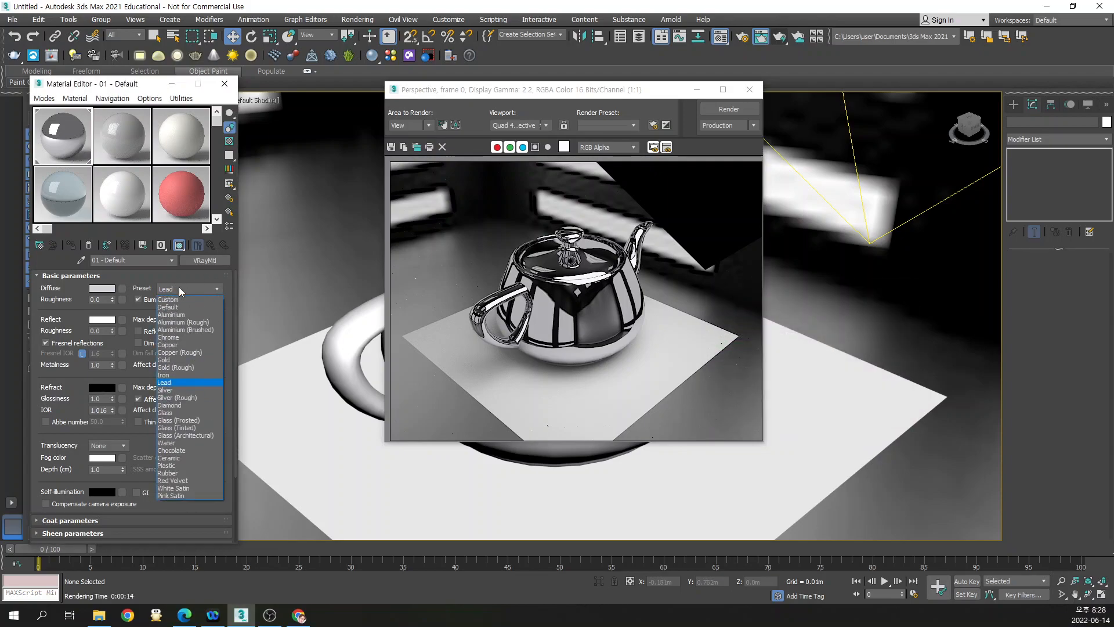
{"action": "left_click", "coordinate": [178, 390]}
{"action": "left_click", "coordinate": [719, 109]}
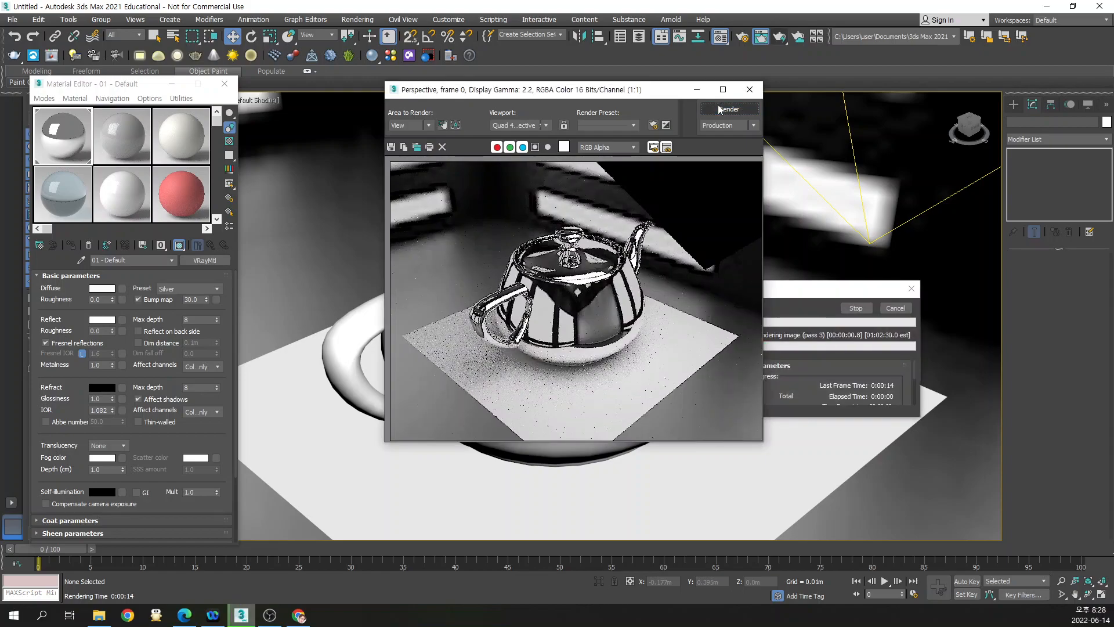
{"action": "left_click", "coordinate": [890, 307]}
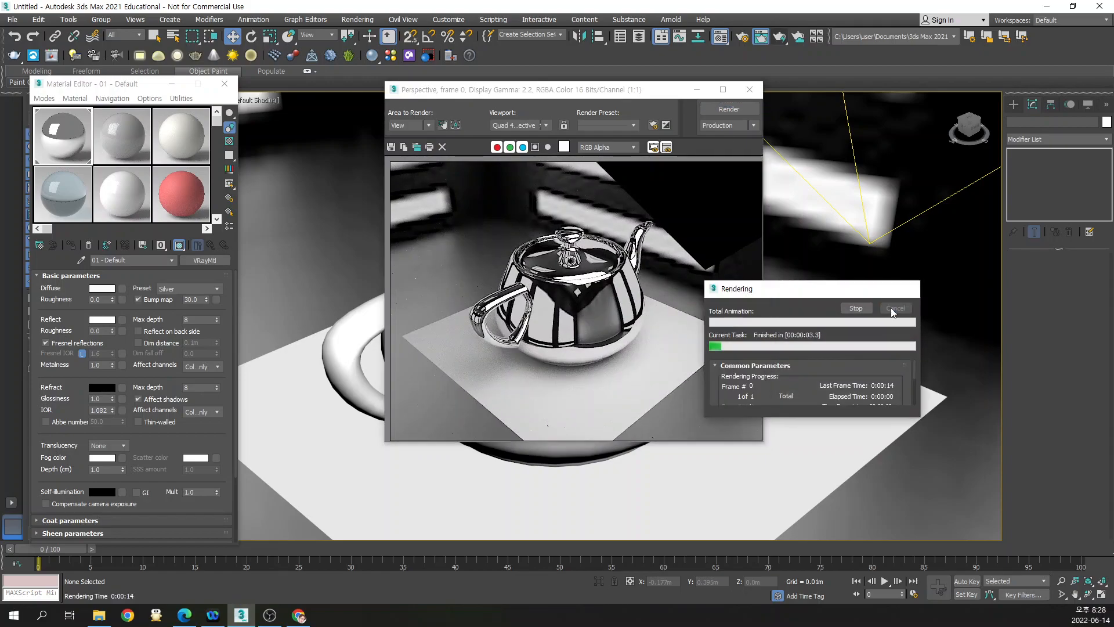
Apply the Silver (Rough) preset to the teapot material and test-render it, moving the rendered image window clear of the progress window
{"action": "left_click", "coordinate": [183, 289]}
{"action": "left_click", "coordinate": [186, 398]}
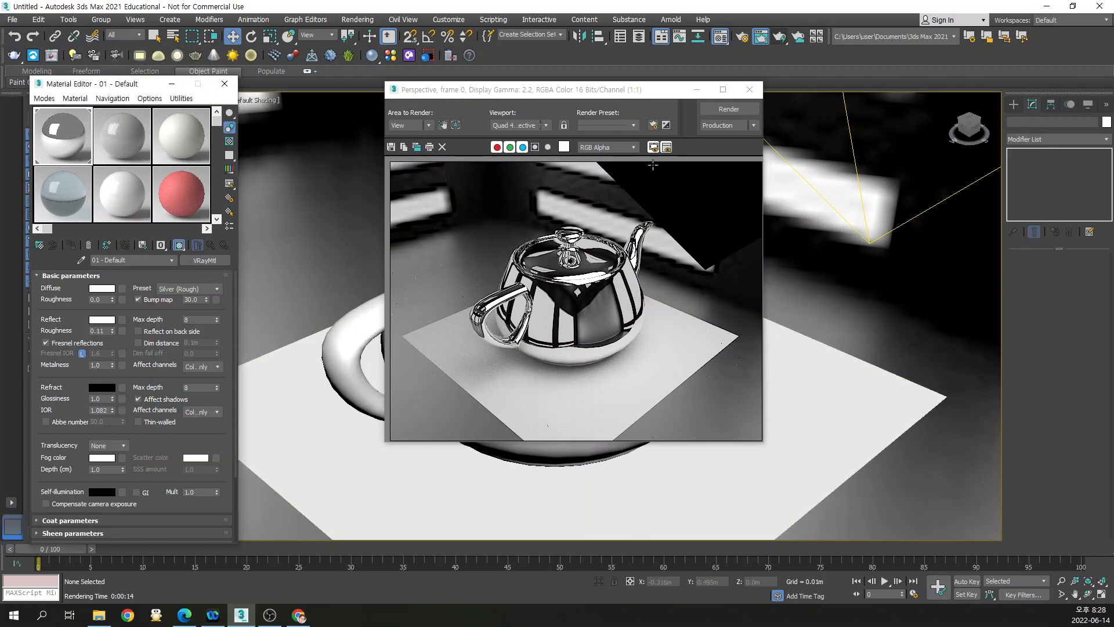
{"action": "left_click", "coordinate": [733, 111]}
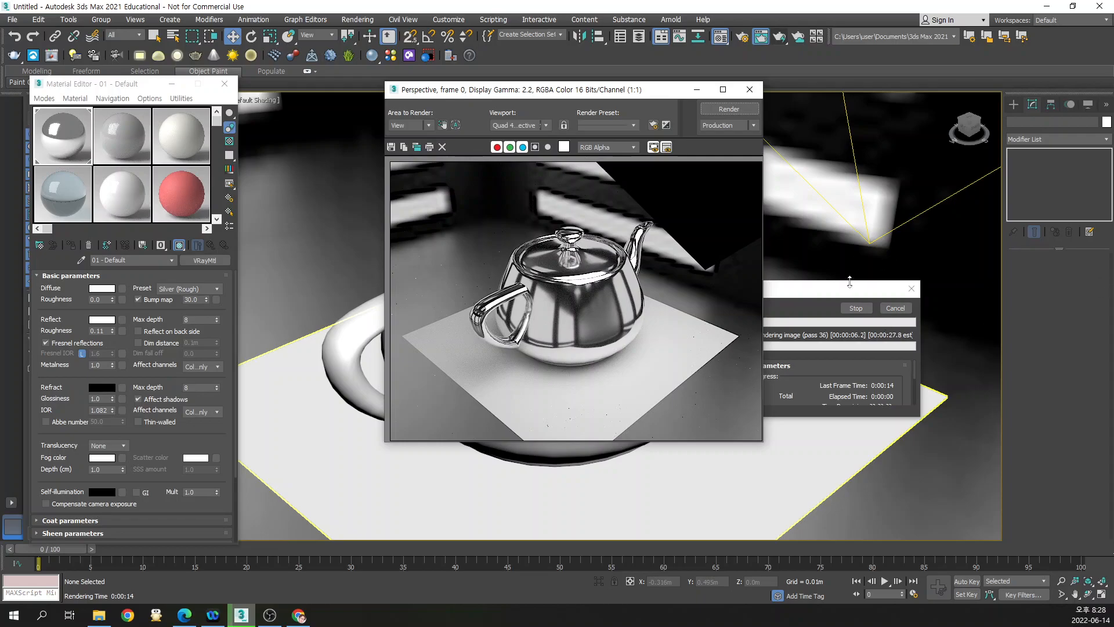
{"action": "left_click_drag", "start_coordinate": [568, 99], "coordinate": [476, 111]}
{"action": "left_click", "coordinate": [896, 308]}
Apply the Diamond preset to the teapot material and test-render it
{"action": "left_click", "coordinate": [176, 289]}
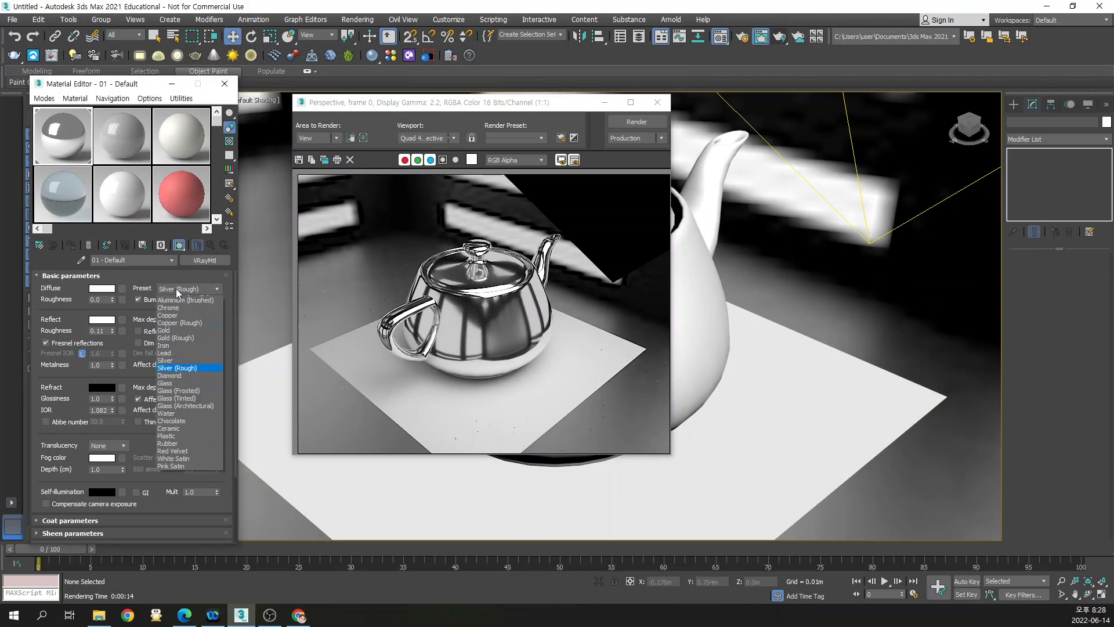
{"action": "left_click", "coordinate": [189, 405]}
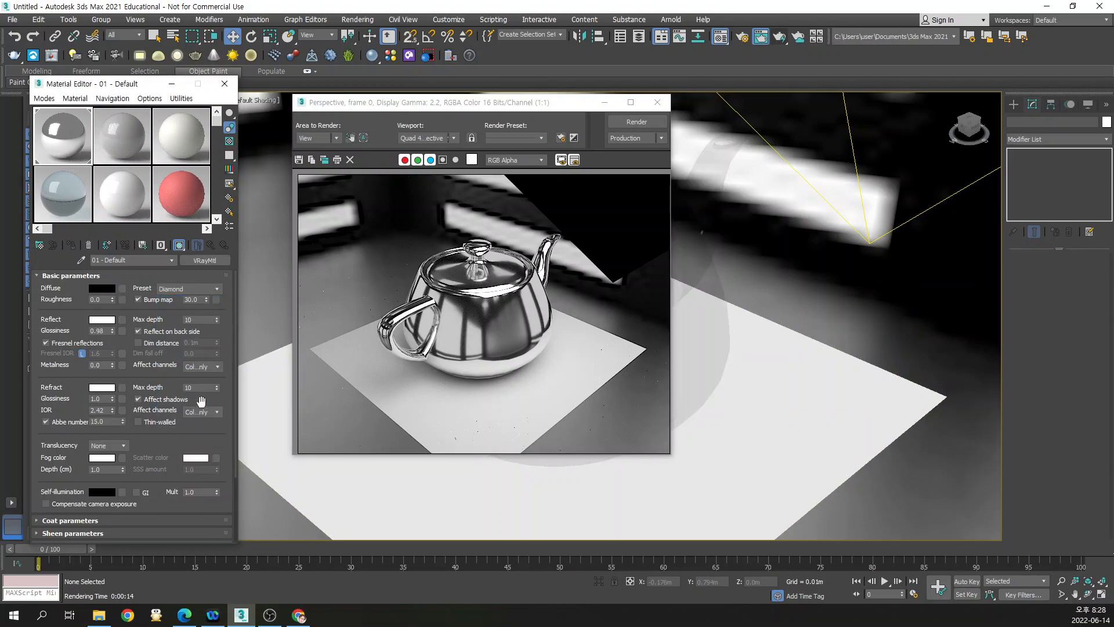
{"action": "left_click", "coordinate": [650, 122]}
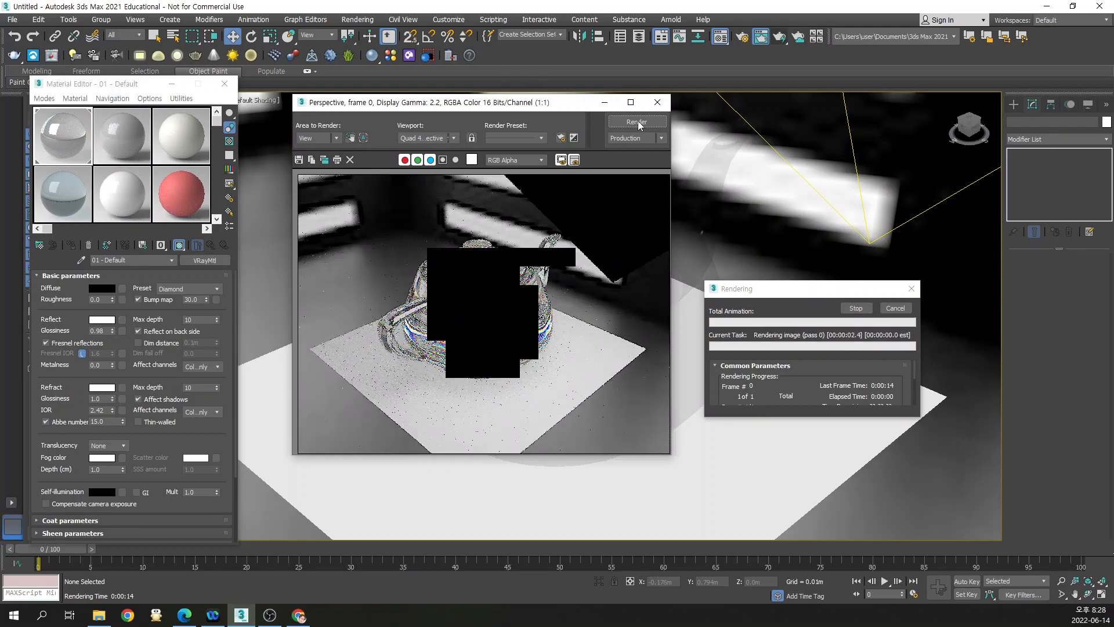
{"action": "left_click", "coordinate": [896, 310]}
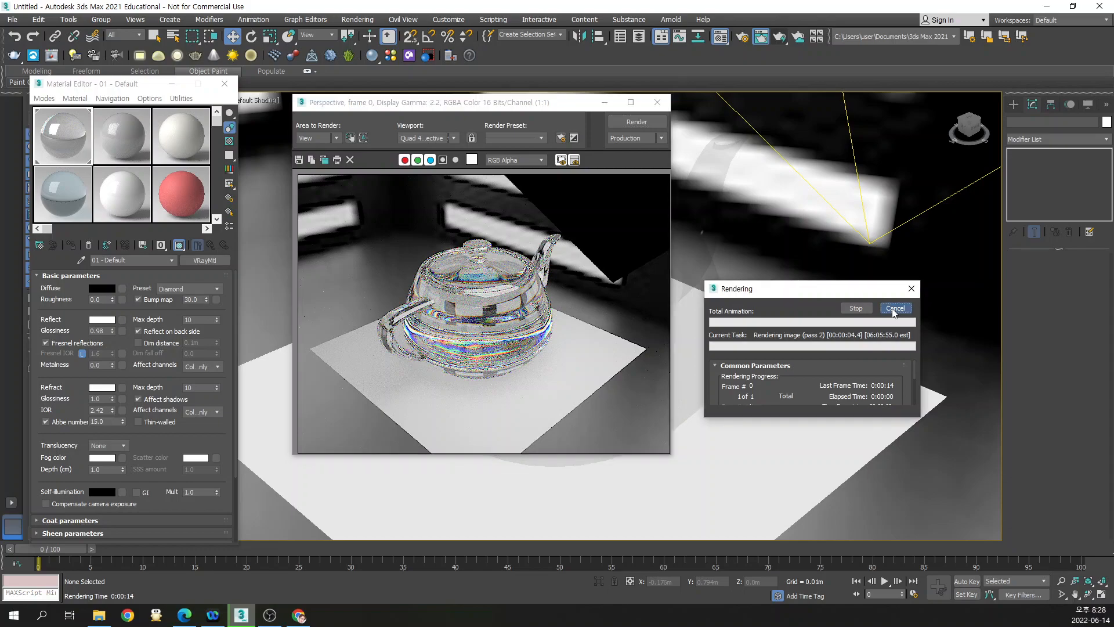
Apply the Glass preset to the teapot material and test-render it
{"action": "left_click", "coordinate": [185, 289]}
{"action": "left_click", "coordinate": [187, 415]}
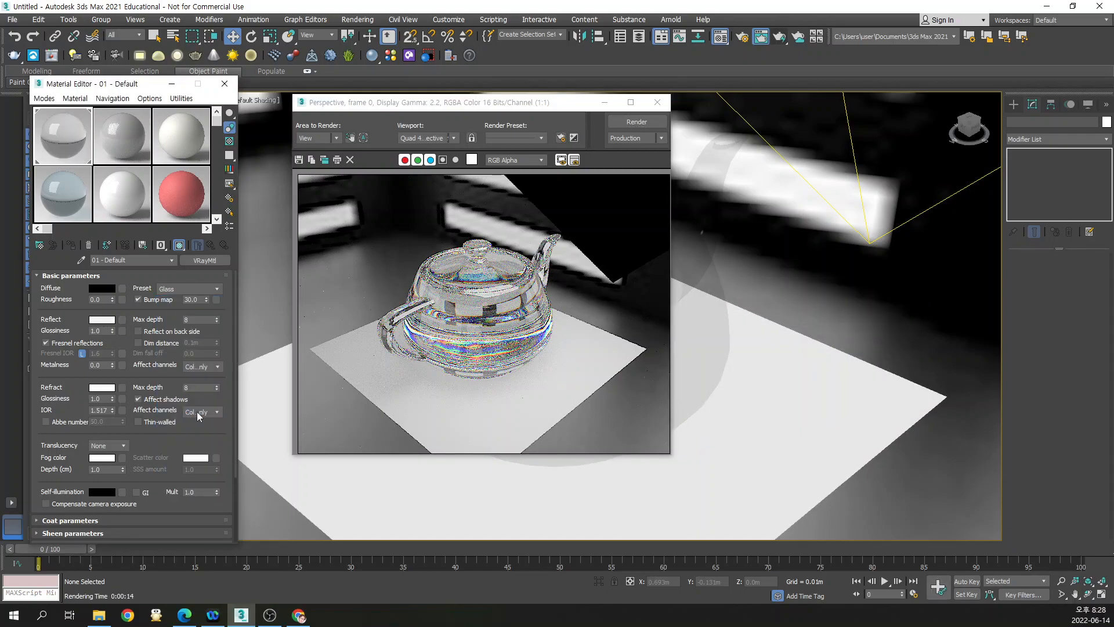
{"action": "left_click", "coordinate": [638, 123]}
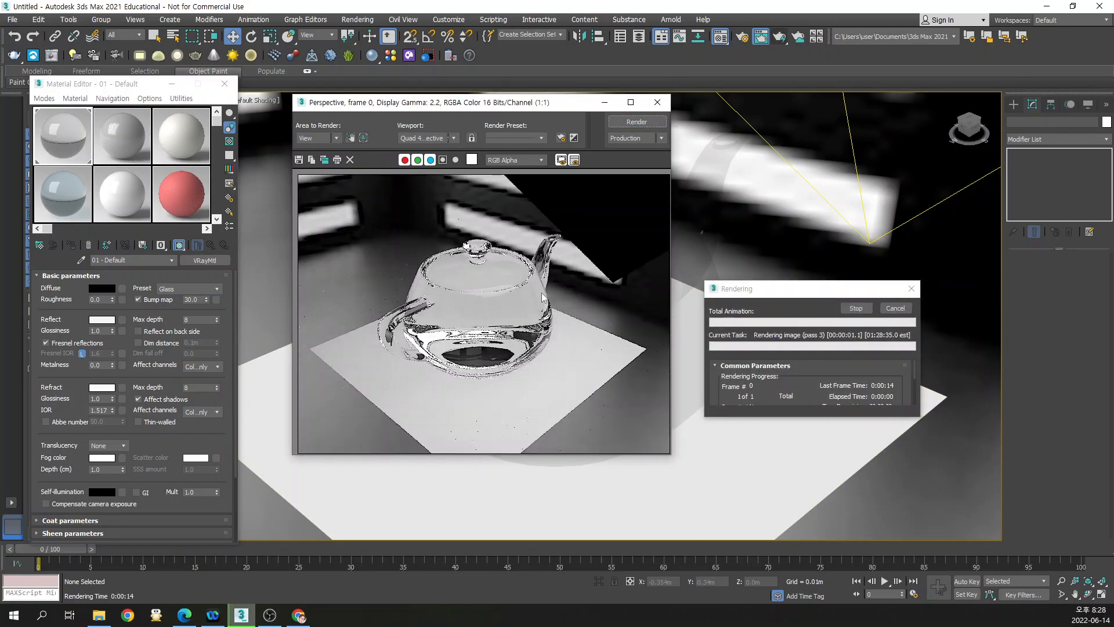
{"action": "left_click", "coordinate": [895, 308]}
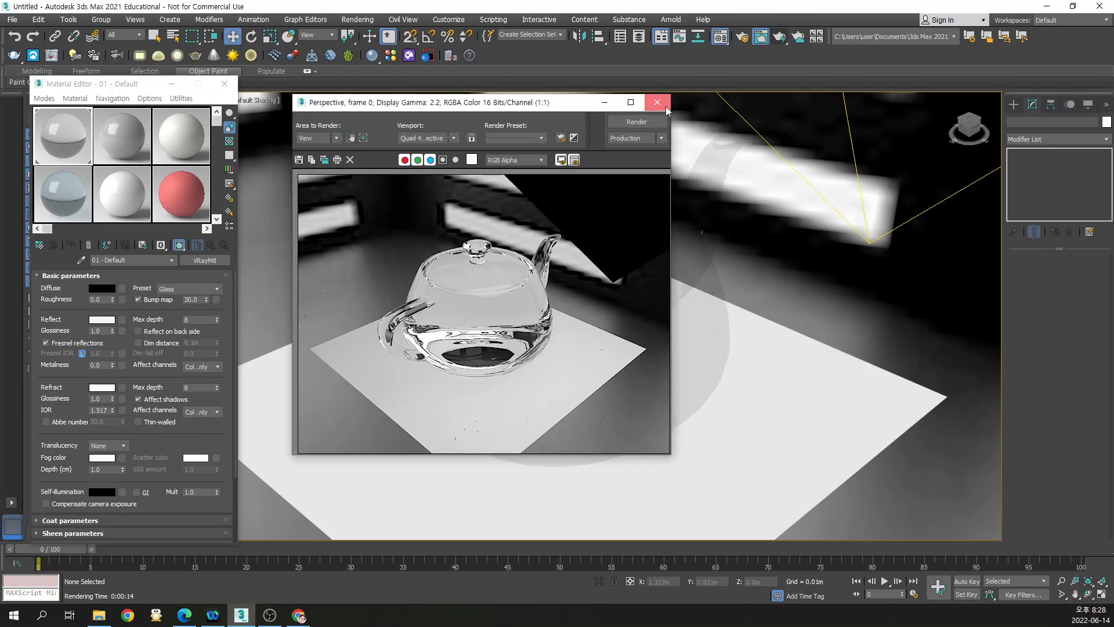
Close the render and create a thin upright box in front of the teapot in the Top view, about 0.04 m long, 0.5 m wide and 0.55 m high
{"action": "left_click", "coordinate": [658, 103]}
{"action": "left_click", "coordinate": [1014, 105]}
{"action": "left_click", "coordinate": [1038, 121]}
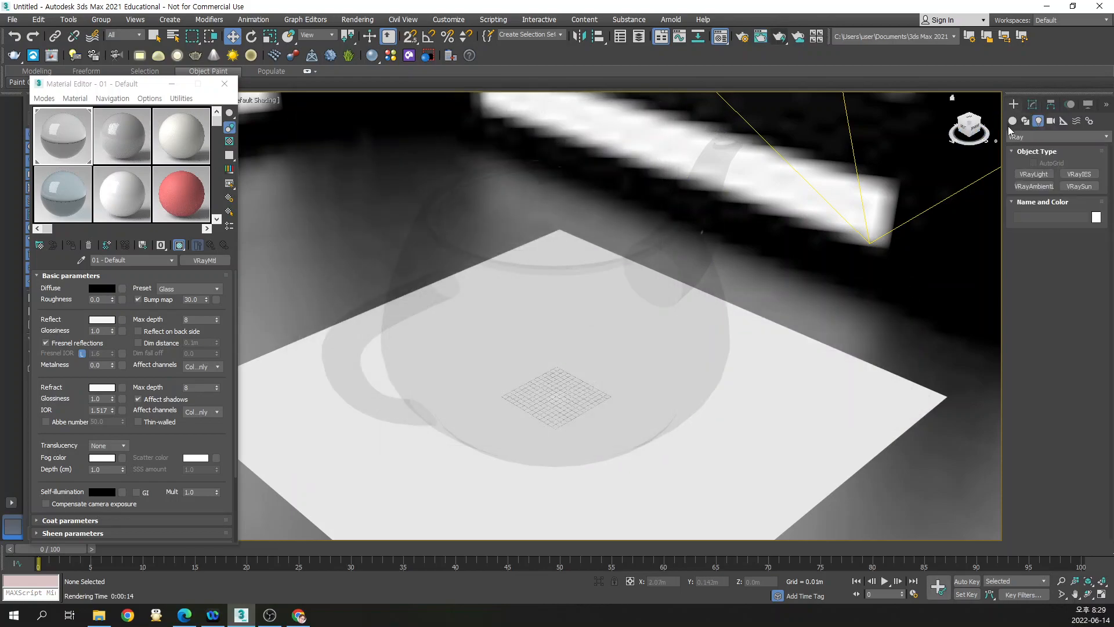
{"action": "left_click", "coordinate": [1057, 136]}
{"action": "left_click", "coordinate": [1026, 149]}
{"action": "left_click", "coordinate": [1013, 122]}
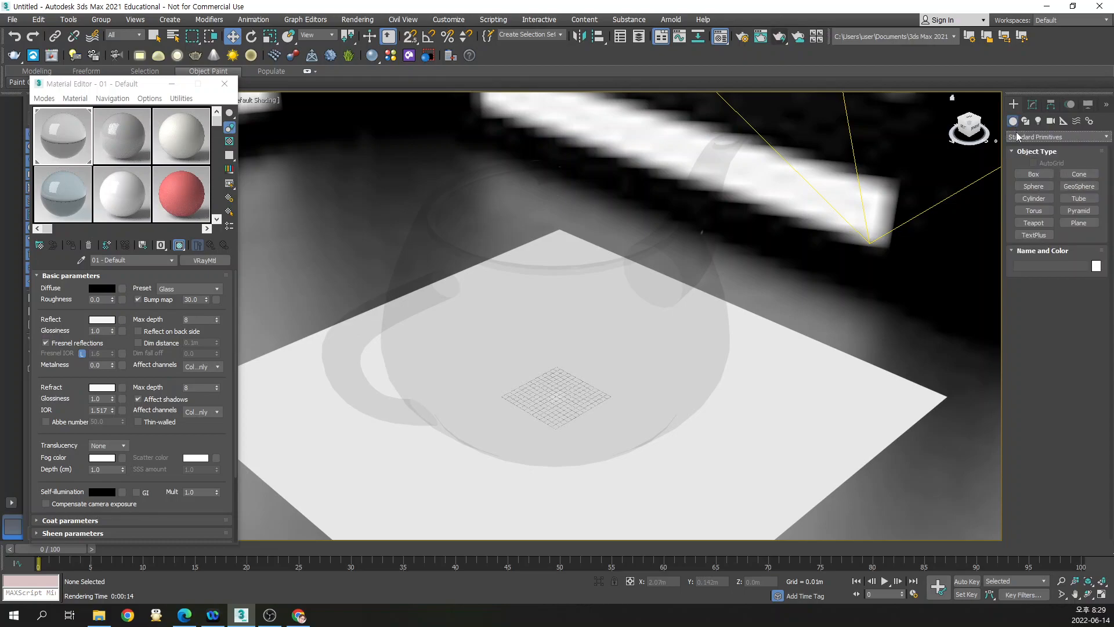
{"action": "left_click", "coordinate": [1034, 174]}
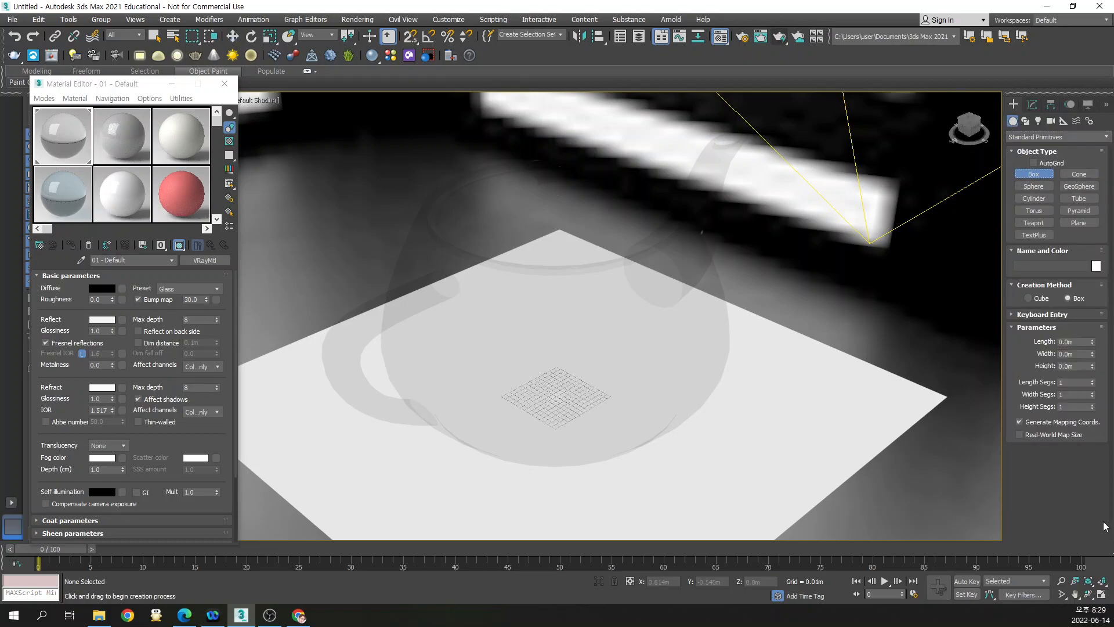
{"action": "left_click", "coordinate": [1103, 594]}
{"action": "scroll", "coordinate": [336, 253], "scroll_direction": "up", "scroll_amount": 5}
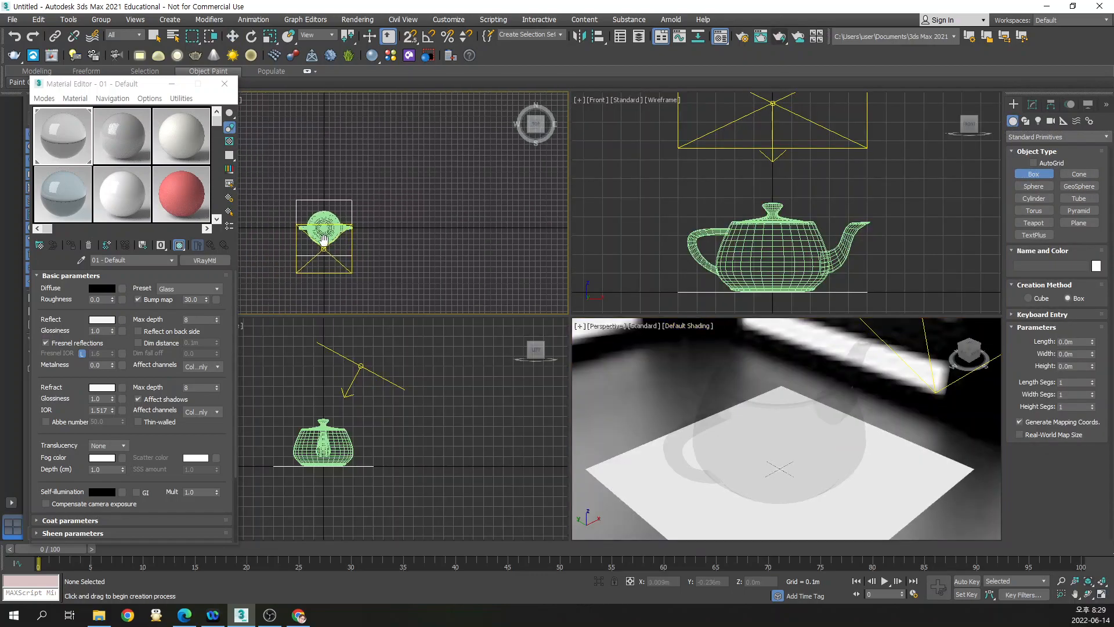
{"action": "left_click_drag", "start_coordinate": [265, 271], "coordinate": [346, 268]}
{"action": "left_click", "coordinate": [362, 195]}
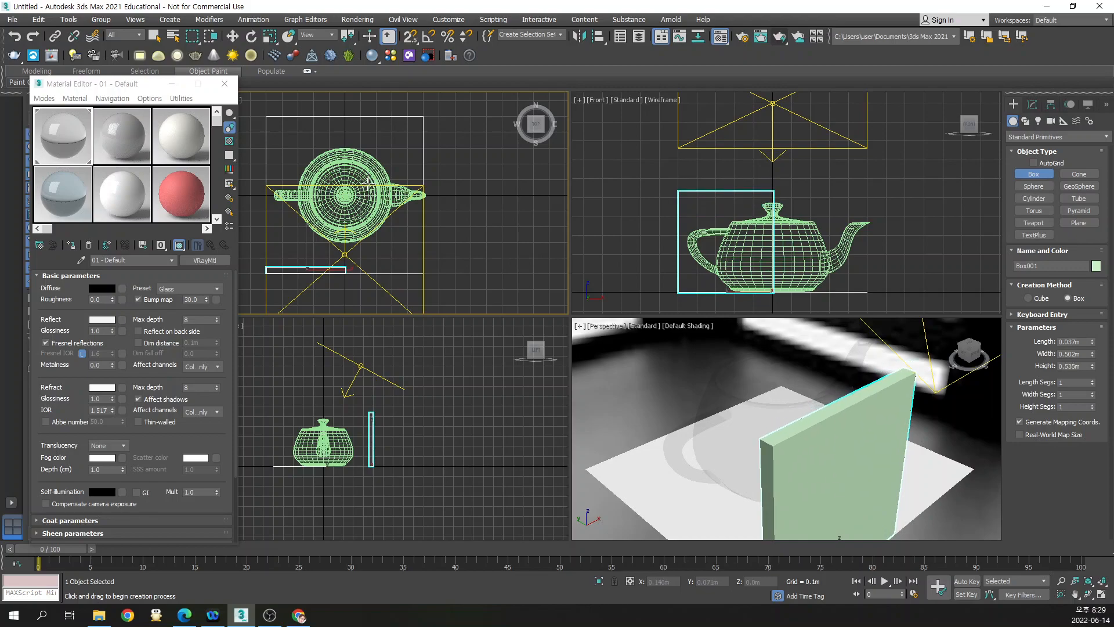
{"action": "left_click", "coordinate": [369, 182]}
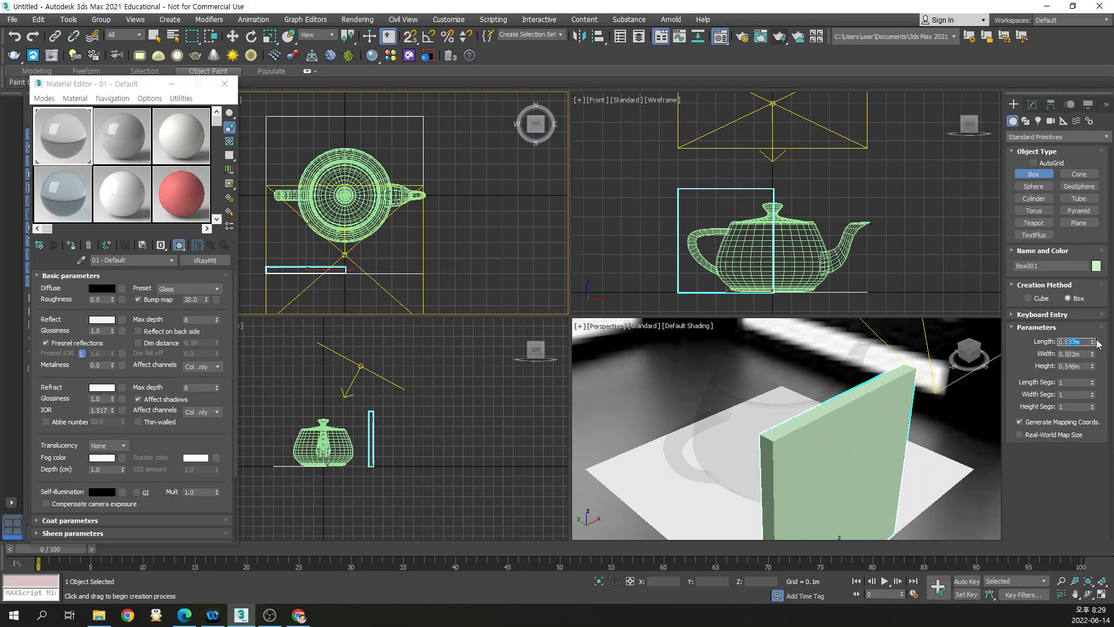
Set the box's length to 0.03 m, width to 0.5 m and height to 0.5 m
{"action": "key", "text": "Return"}
{"action": "key", "text": "Tab"}
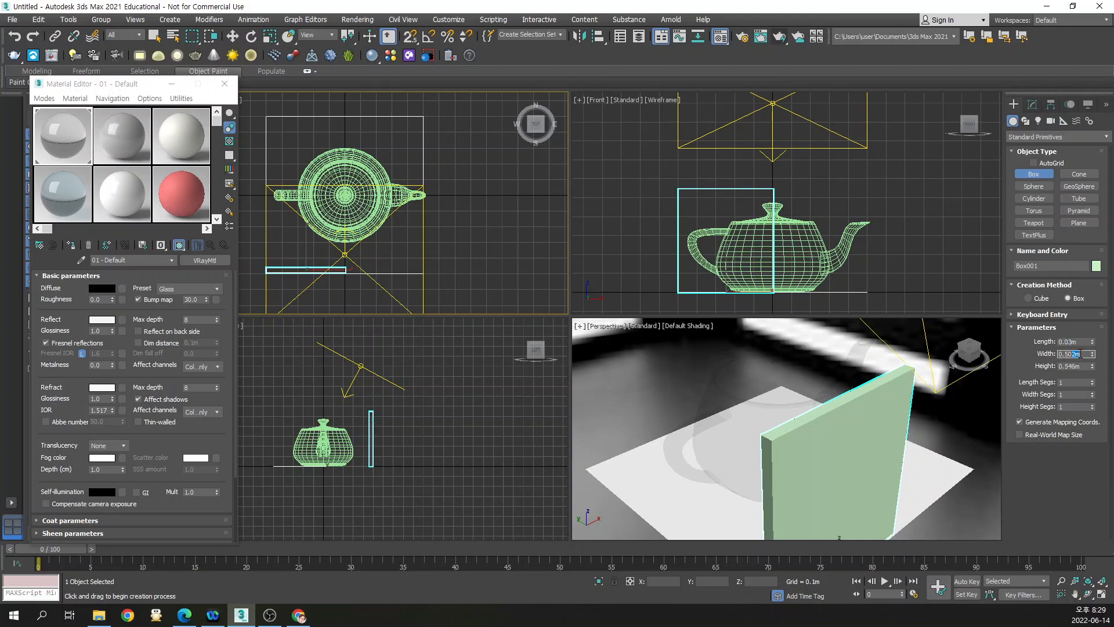
{"action": "key", "text": "Tab"}
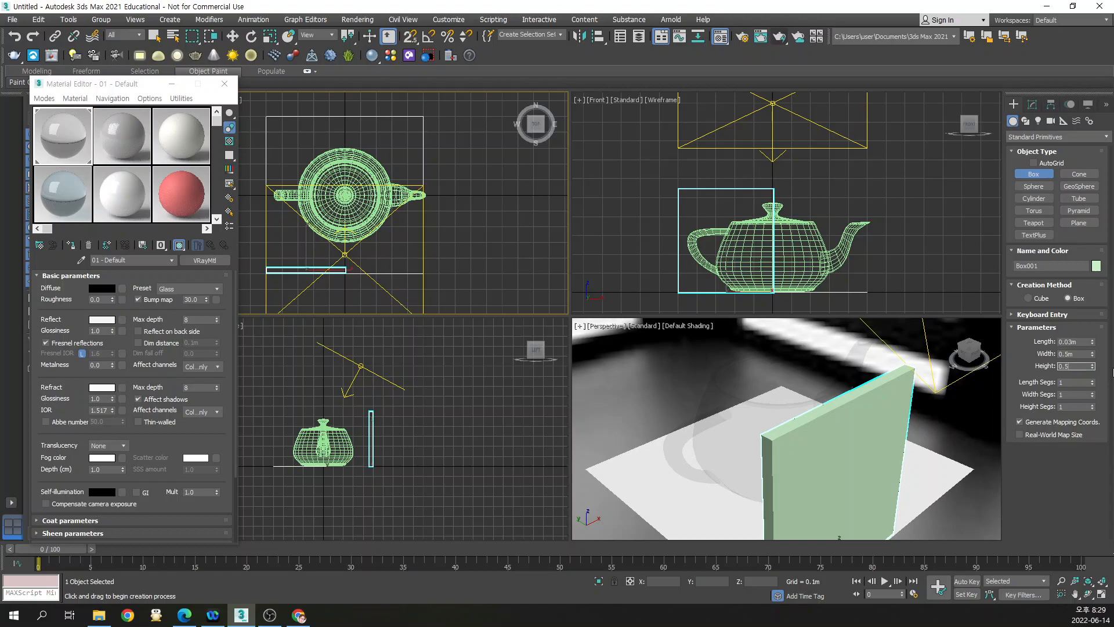
{"action": "key", "text": "Return"}
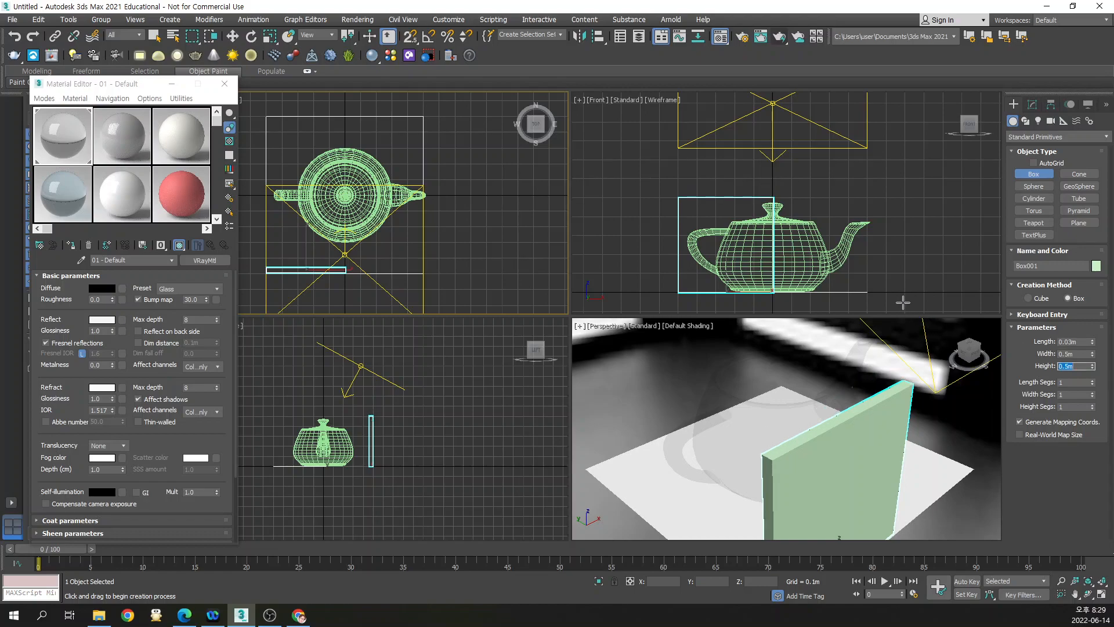
{"action": "left_click", "coordinate": [1088, 595]}
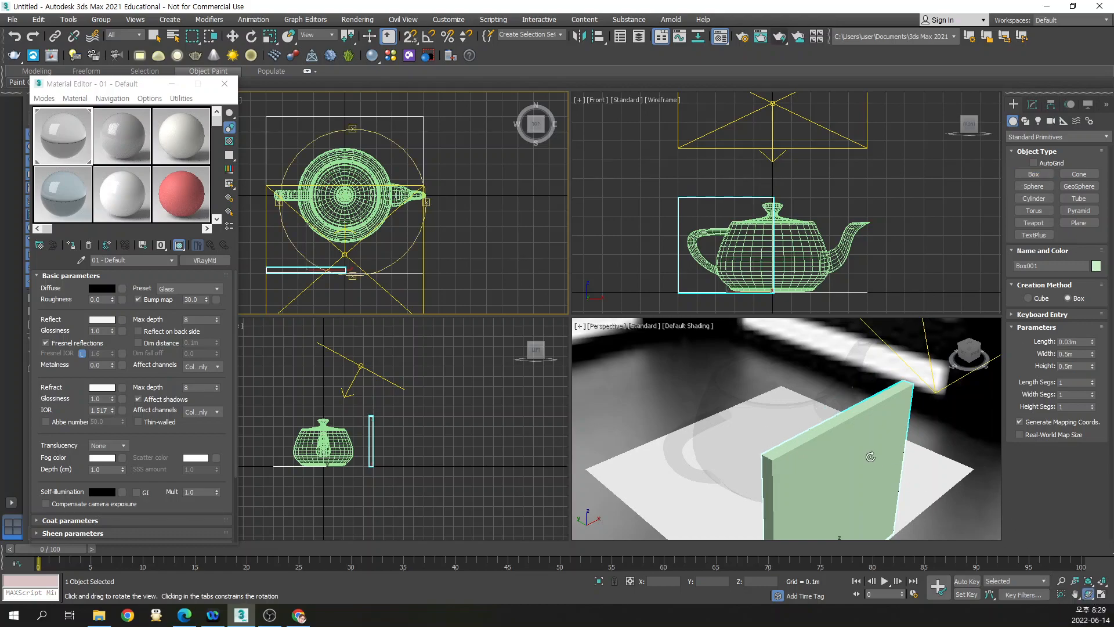
Align the box to the ground plane by matching minimum to minimum on the X, Y and Z positions
{"action": "left_click_drag", "start_coordinate": [827, 475], "coordinate": [820, 459]}
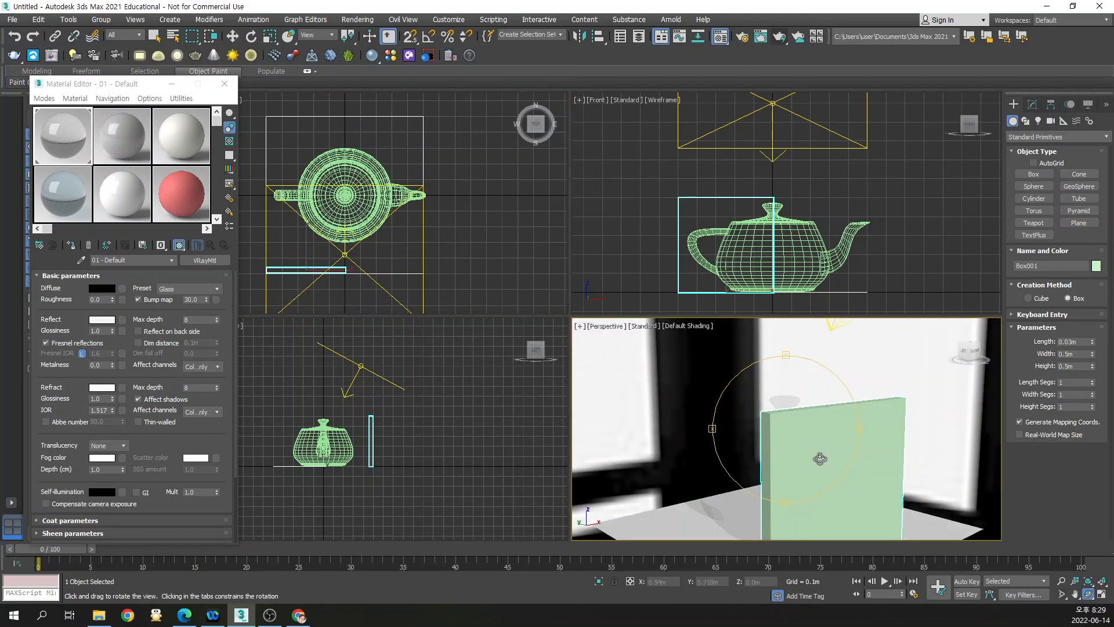
{"action": "middle_click_drag", "start_coordinate": [820, 465], "coordinate": [801, 394]}
{"action": "scroll", "coordinate": [821, 435], "scroll_direction": "down", "scroll_amount": 2}
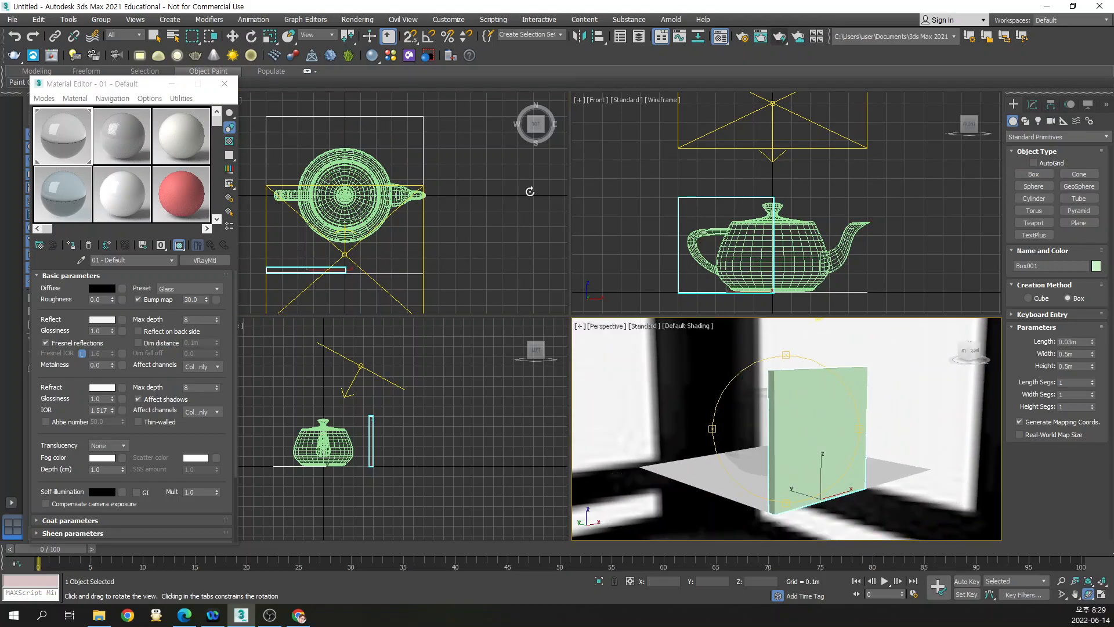
{"action": "left_click", "coordinate": [598, 36]}
{"action": "left_click", "coordinate": [264, 144]}
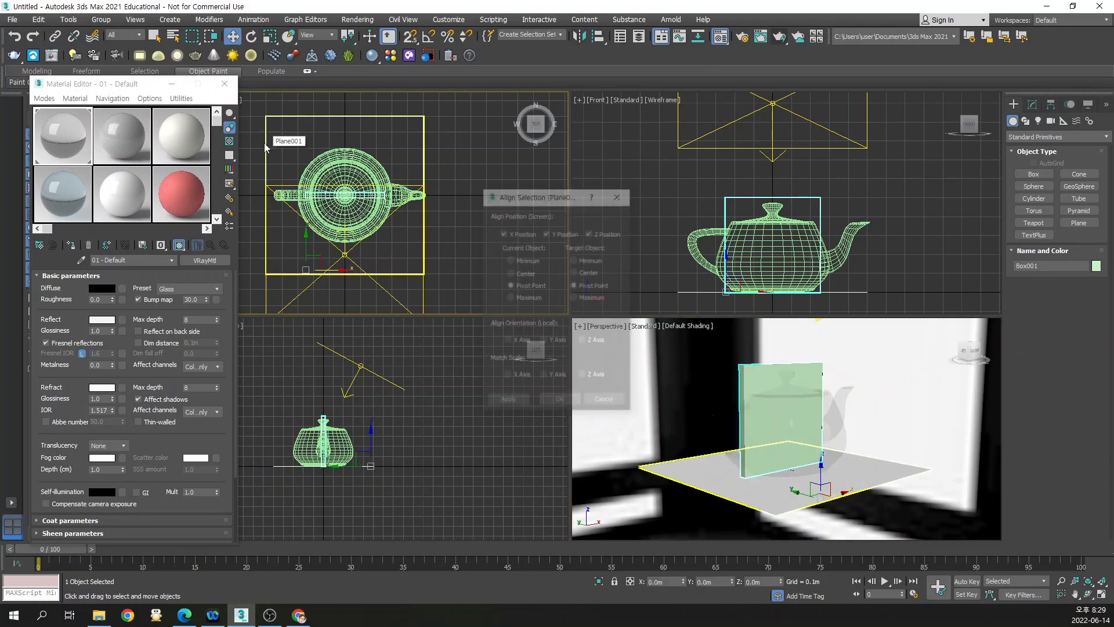
{"action": "left_click", "coordinate": [529, 261]}
{"action": "left_click", "coordinate": [589, 260]}
{"action": "left_click", "coordinate": [577, 401]}
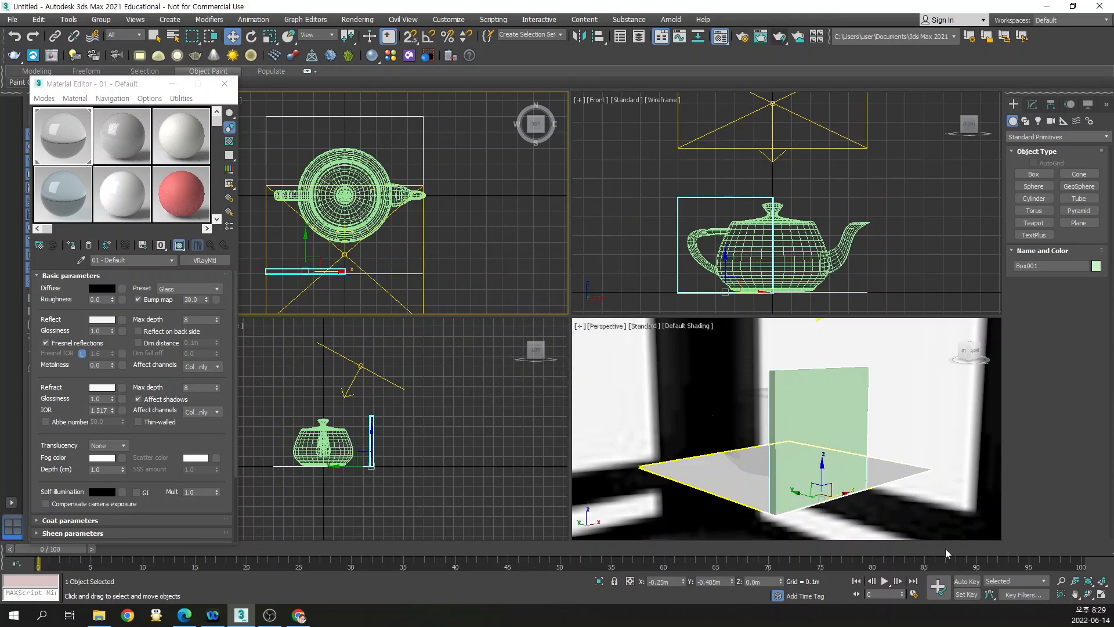
Assign the Glass preset material to the box and test-render the Perspective view, stopping the render early
{"action": "left_click", "coordinate": [1061, 581]}
{"action": "left_click_drag", "start_coordinate": [783, 495], "coordinate": [786, 478]}
{"action": "middle_click_drag", "start_coordinate": [834, 491], "coordinate": [826, 498]}
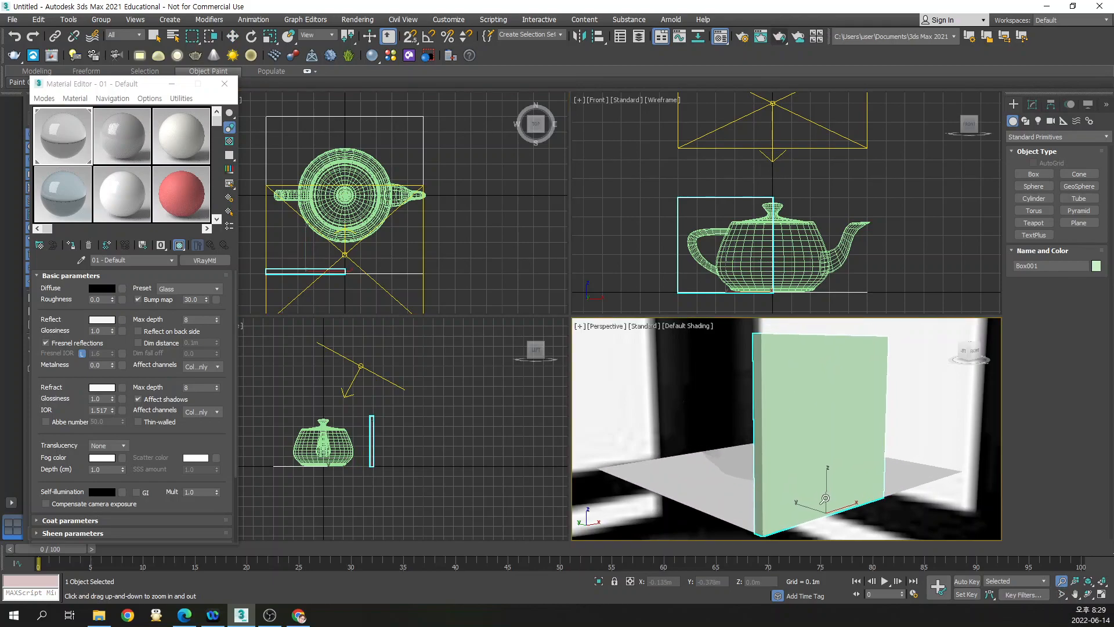
{"action": "left_click", "coordinate": [232, 40]}
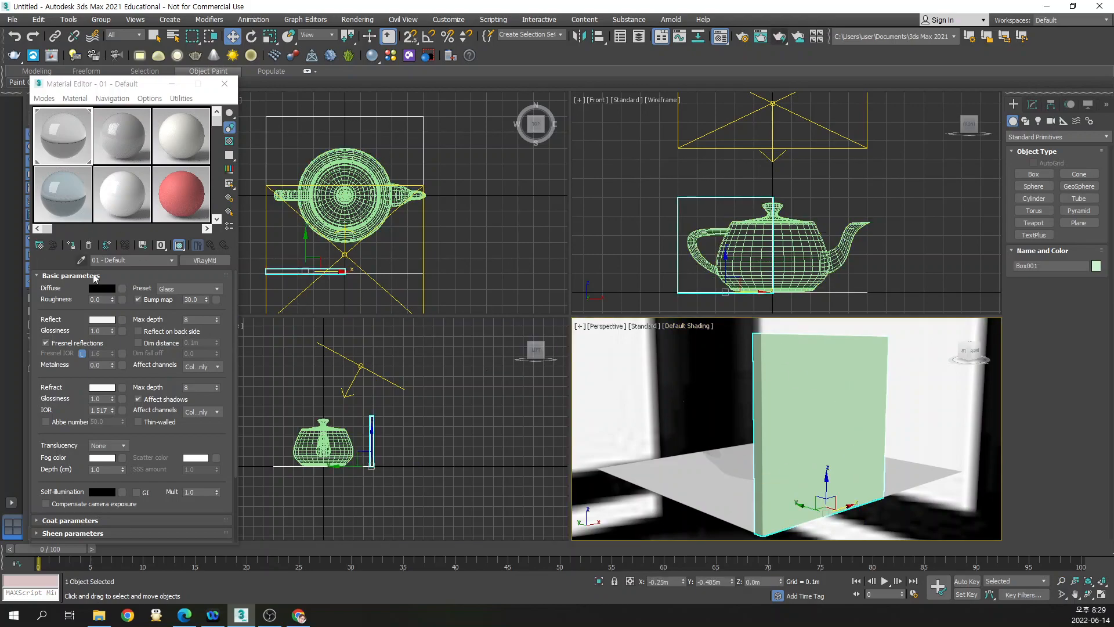
{"action": "left_click", "coordinate": [71, 246]}
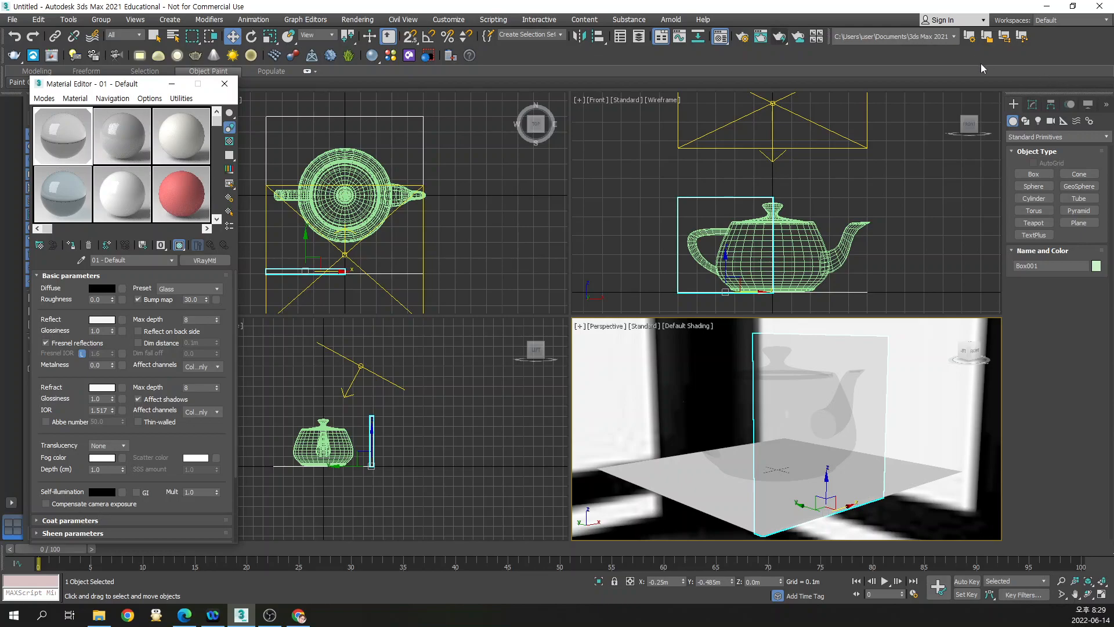
{"action": "left_click", "coordinate": [780, 38]}
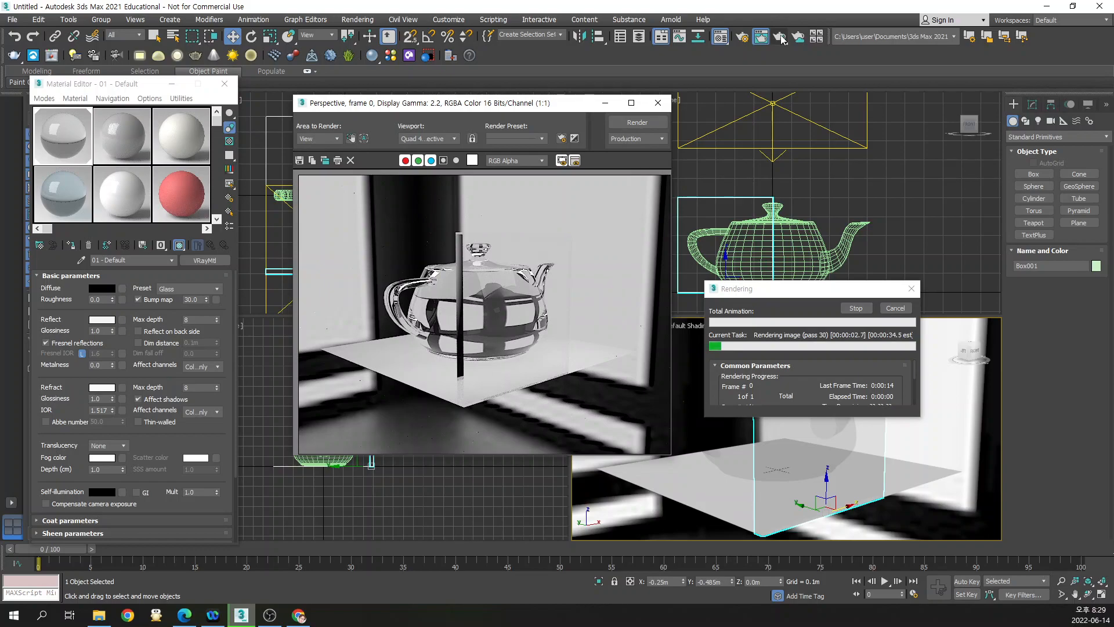
{"action": "left_click", "coordinate": [896, 308]}
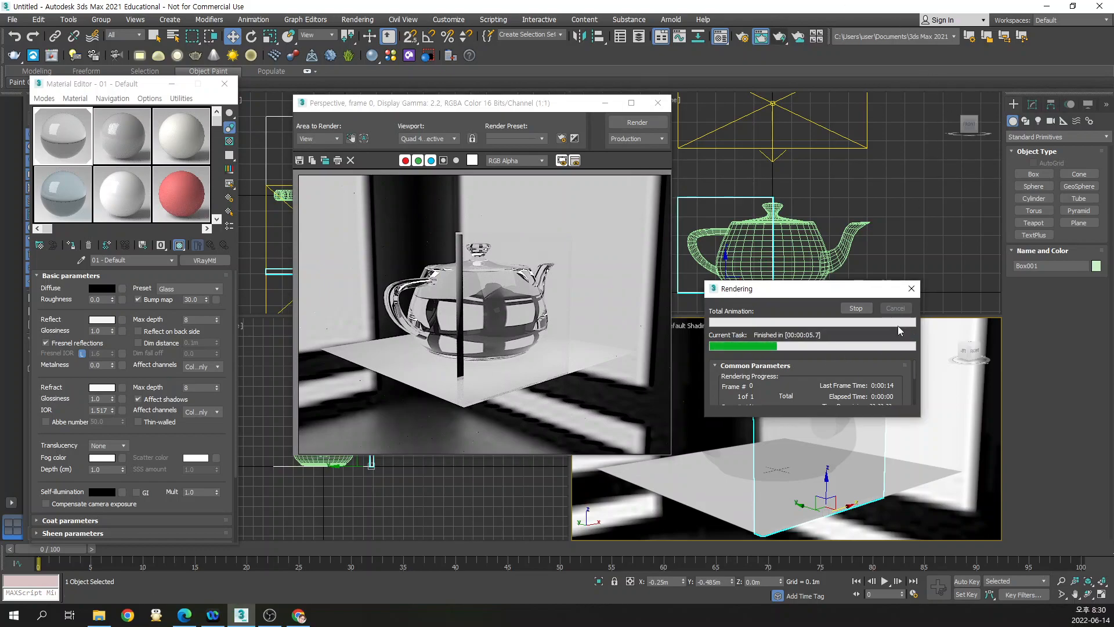
Test-render the glass box and teapot again from a higher Perspective viewing angle, stopping the render early
{"action": "left_click", "coordinate": [1088, 593]}
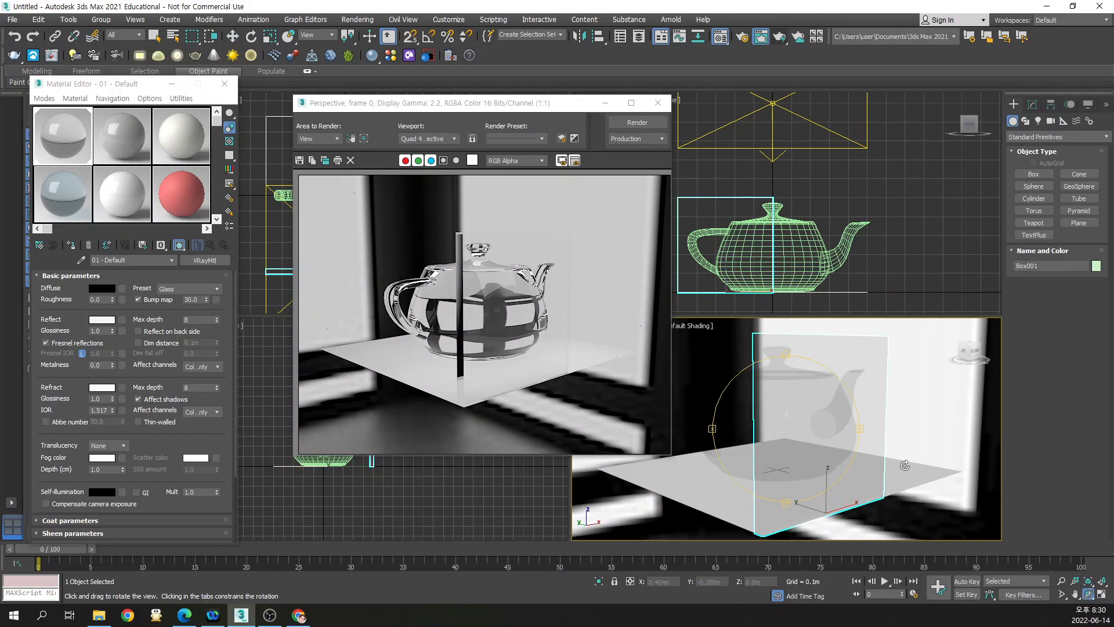
{"action": "left_click_drag", "start_coordinate": [804, 428], "coordinate": [804, 436]}
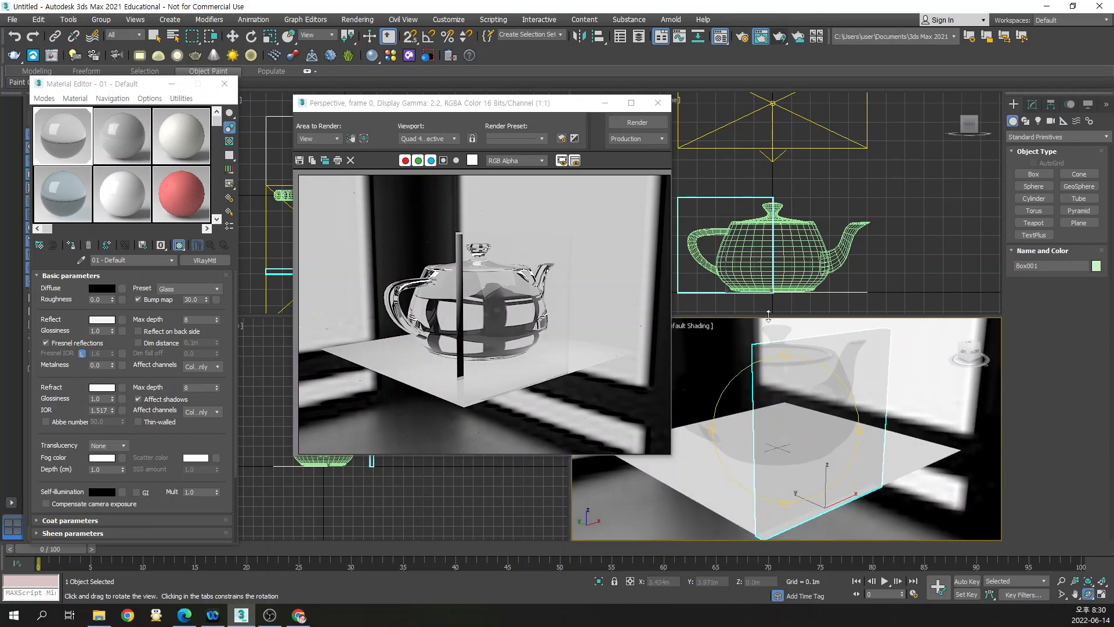
{"action": "left_click_drag", "start_coordinate": [397, 103], "coordinate": [341, 123]}
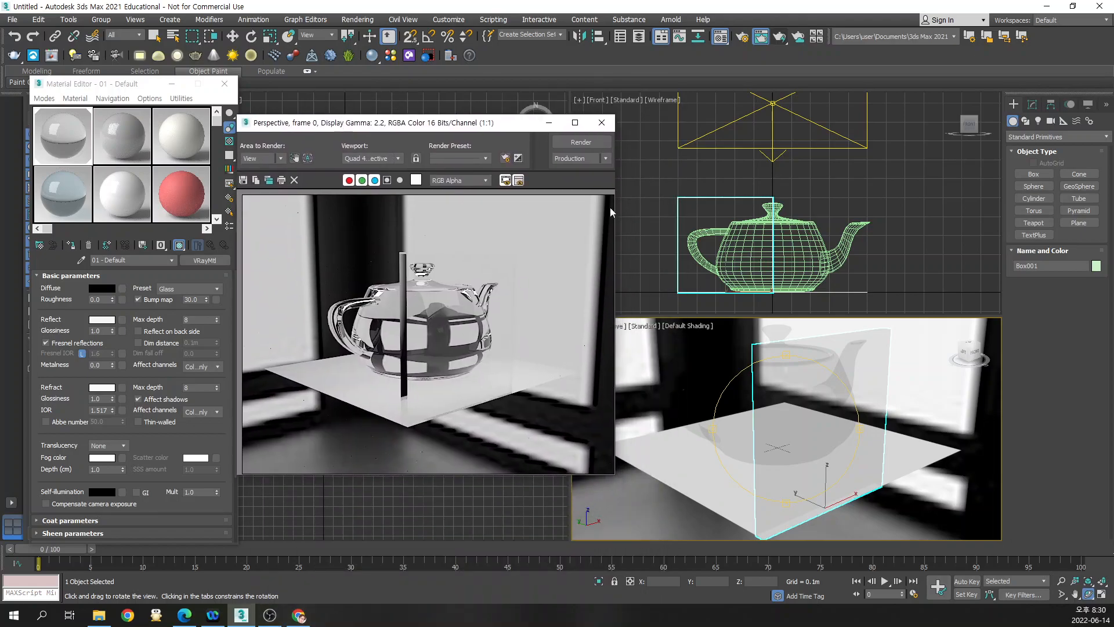
{"action": "left_click", "coordinate": [589, 144]}
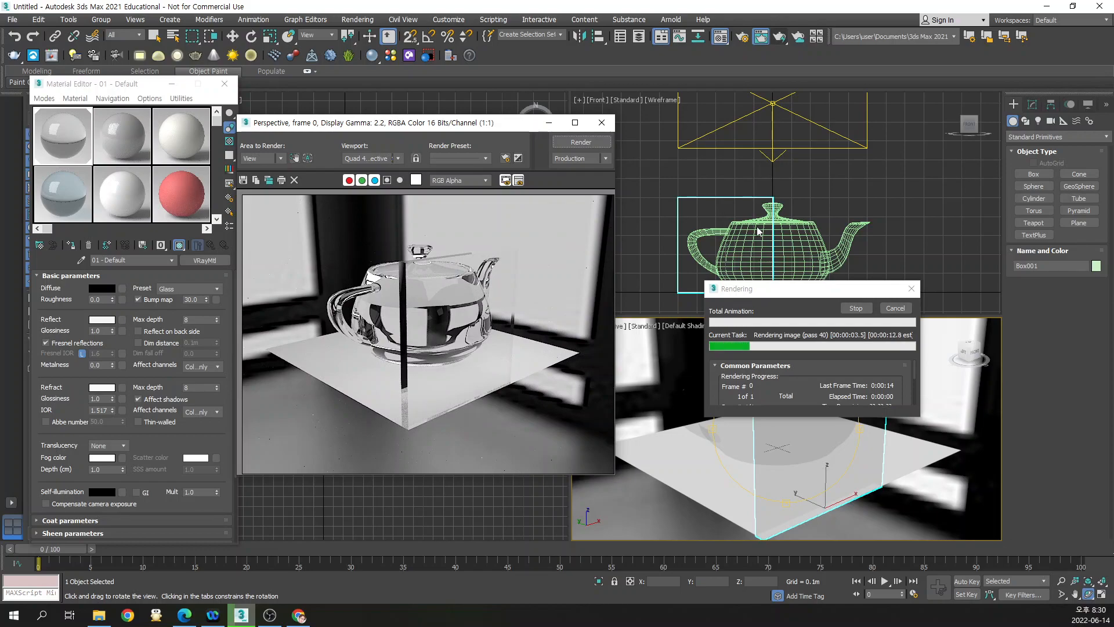
{"action": "left_click", "coordinate": [894, 308]}
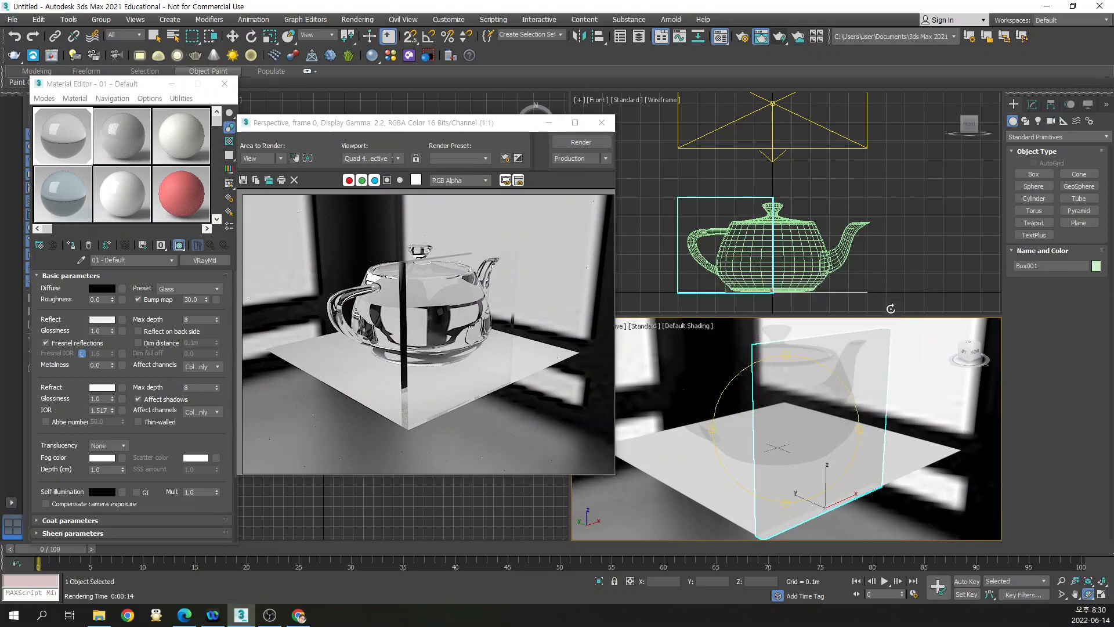
Apply the Glass (Frosted) preset to the shared box and teapot material and test-render it
{"action": "left_click", "coordinate": [220, 260]}
{"action": "left_click", "coordinate": [541, 124]}
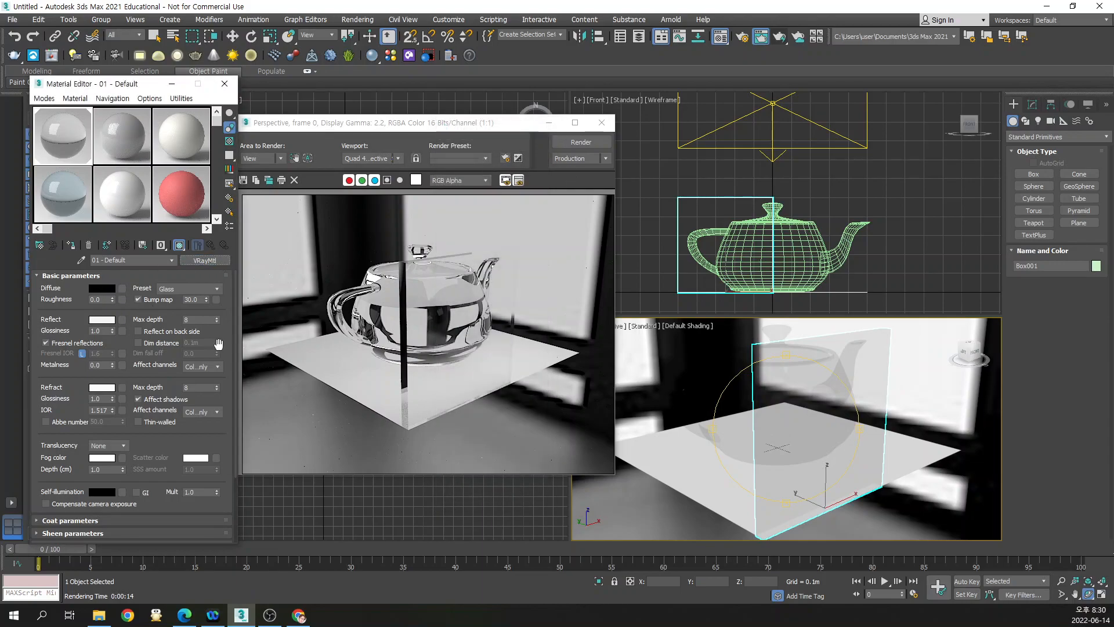
{"action": "left_click", "coordinate": [189, 294]}
{"action": "left_click", "coordinate": [192, 419]}
{"action": "left_click", "coordinate": [581, 142]}
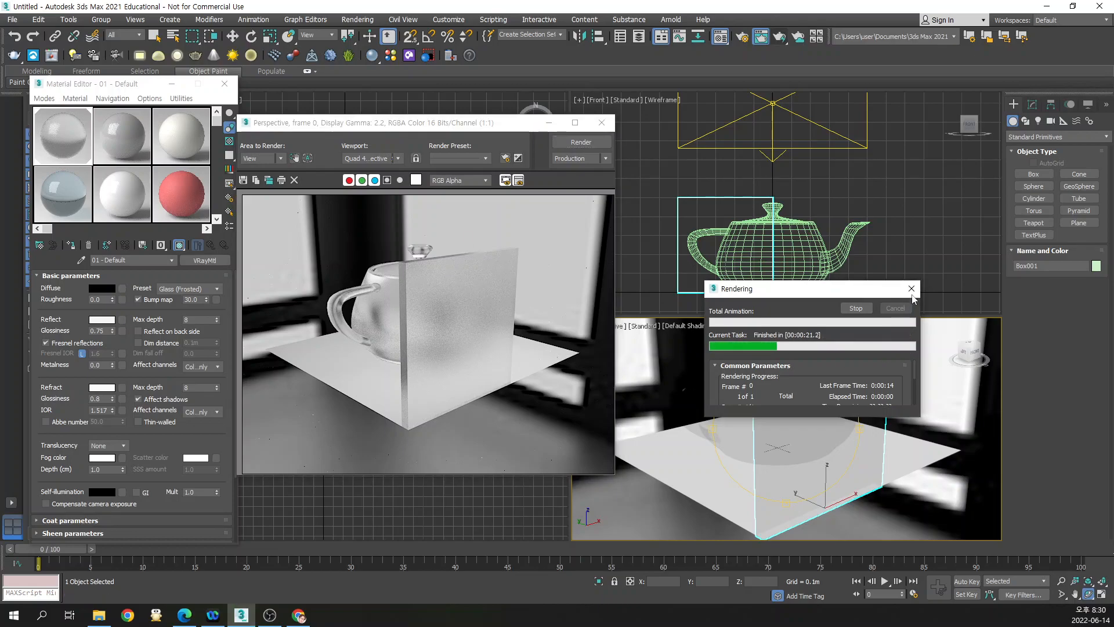
{"action": "left_click", "coordinate": [902, 308]}
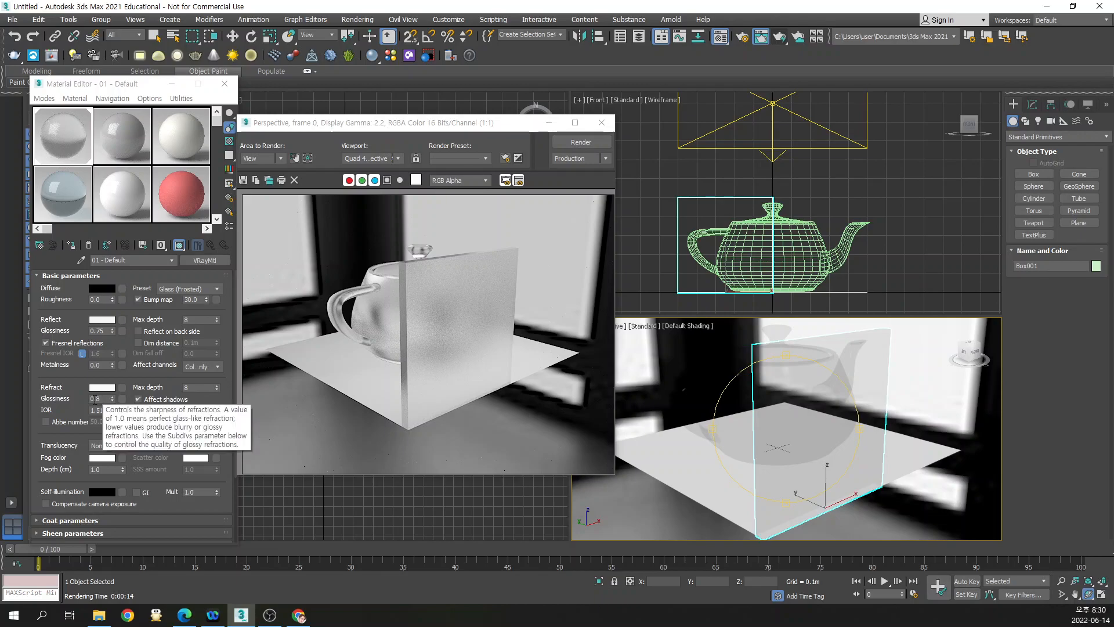
Open the frosted glass material's refraction glossiness value for editing
{"action": "double_click", "coordinate": [99, 400]}
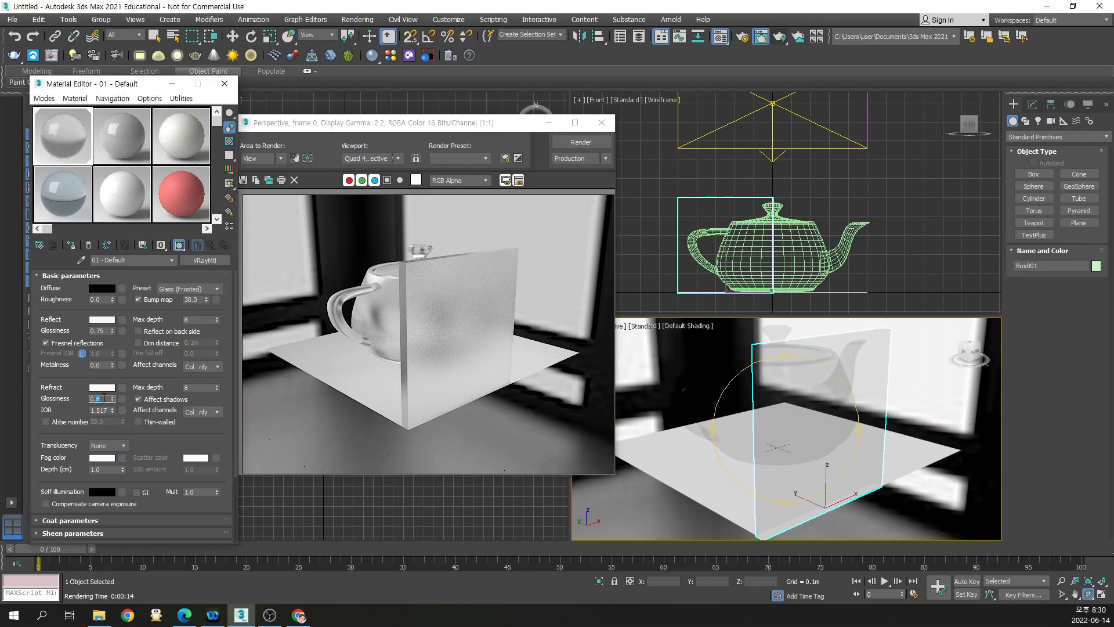